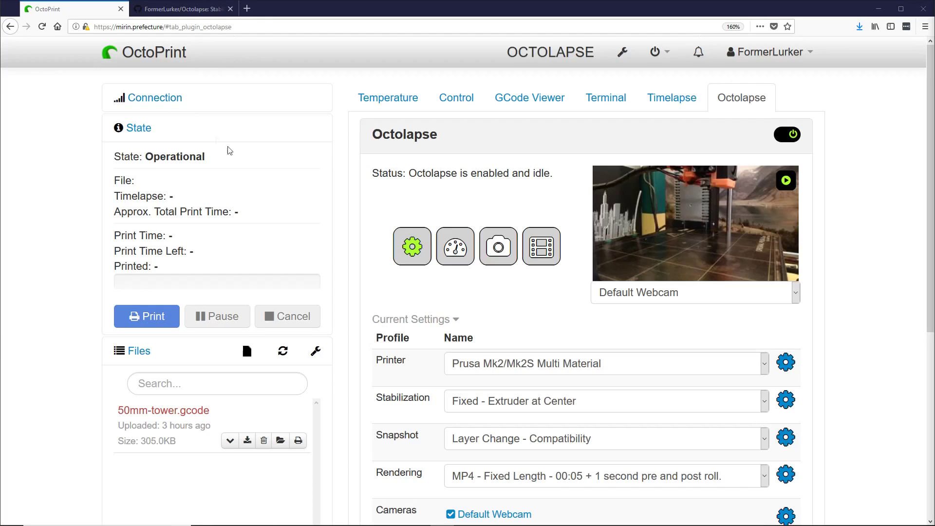
Step: Open the Configuring an External Cameras (DSLR) tutorial from the Octolapse GitHub repository's wiki
{"action": "left_click", "coordinate": [192, 9]}
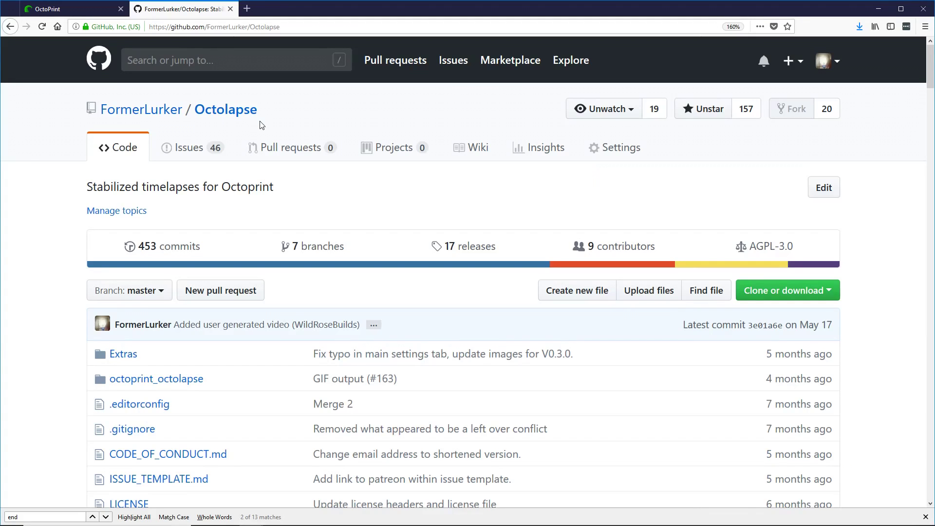
{"action": "left_click", "coordinate": [296, 26]}
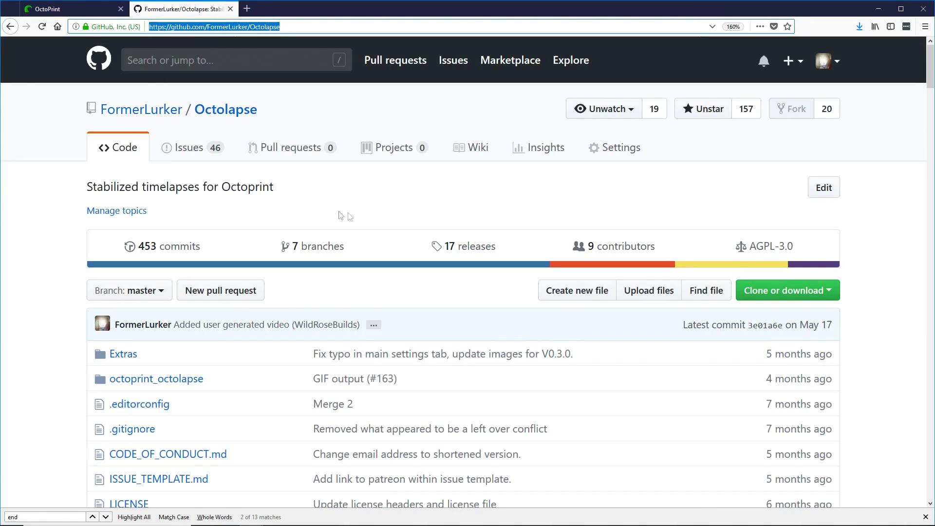
{"action": "left_click", "coordinate": [472, 152]}
{"action": "scroll", "coordinate": [778, 251], "scroll_direction": "down", "scroll_amount": 5}
{"action": "scroll", "coordinate": [778, 252], "scroll_direction": "down", "scroll_amount": 6}
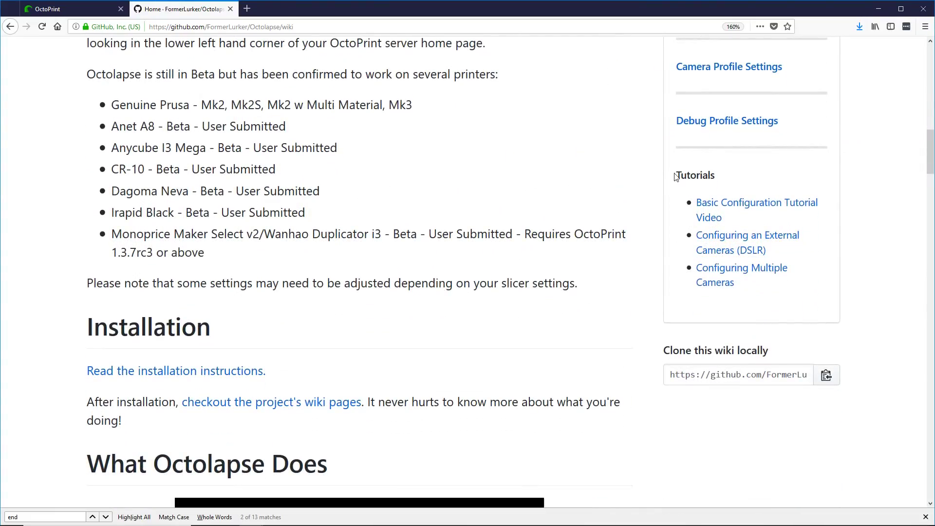
{"action": "left_click_drag", "start_coordinate": [676, 177], "coordinate": [721, 178]}
{"action": "left_click", "coordinate": [724, 239]}
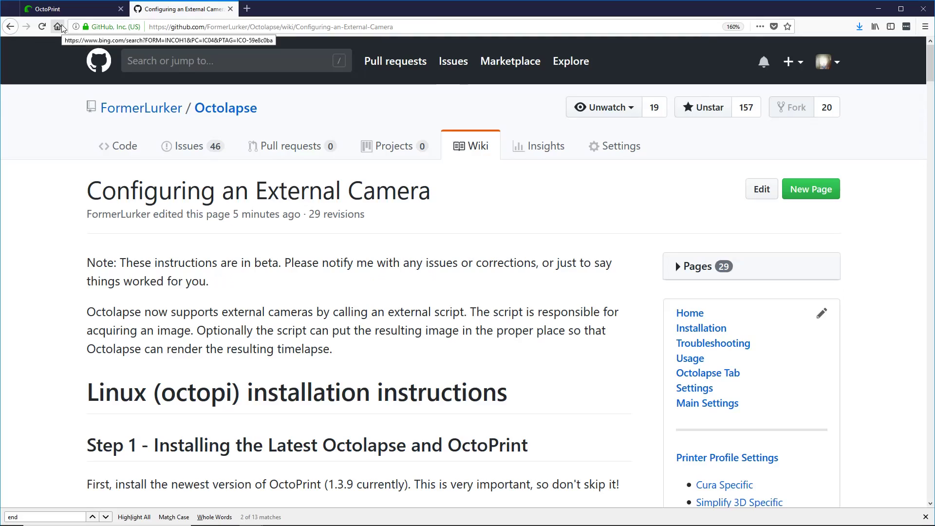
Step: Read the required OctoPrint version in the tutorial's Step 1 and check the version number shown in OctoPrint
{"action": "scroll", "coordinate": [114, 129], "scroll_direction": "down", "scroll_amount": 5}
{"action": "scroll", "coordinate": [207, 128], "scroll_direction": "down", "scroll_amount": 2}
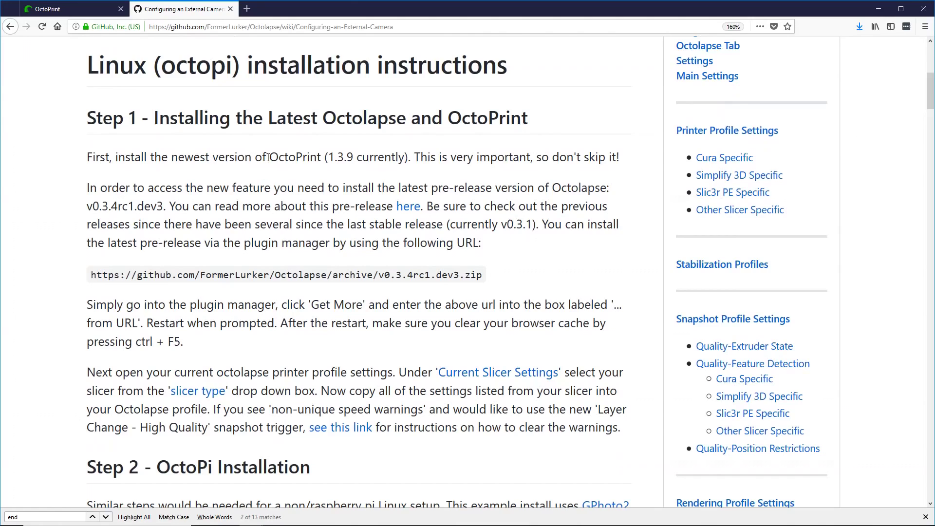
{"action": "left_click_drag", "start_coordinate": [271, 157], "coordinate": [354, 156]}
{"action": "left_click", "coordinate": [330, 157]}
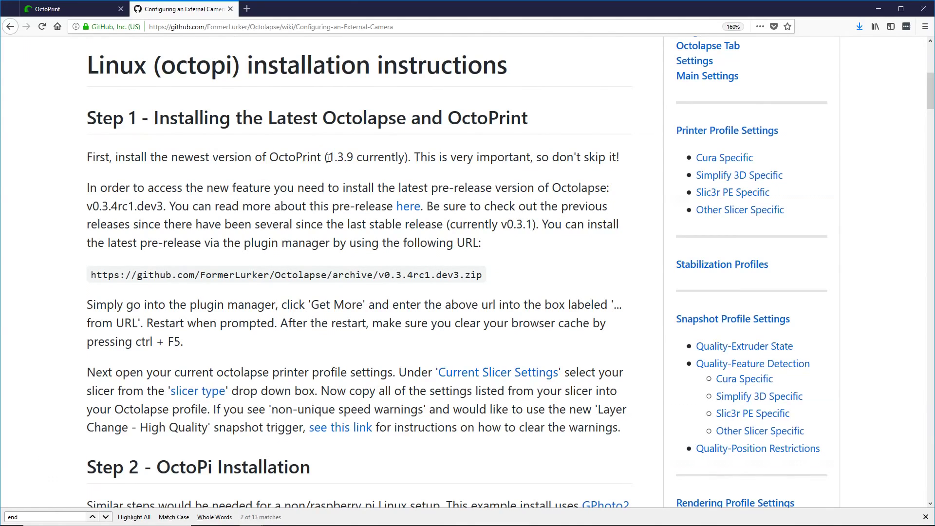
{"action": "left_click", "coordinate": [68, 7]}
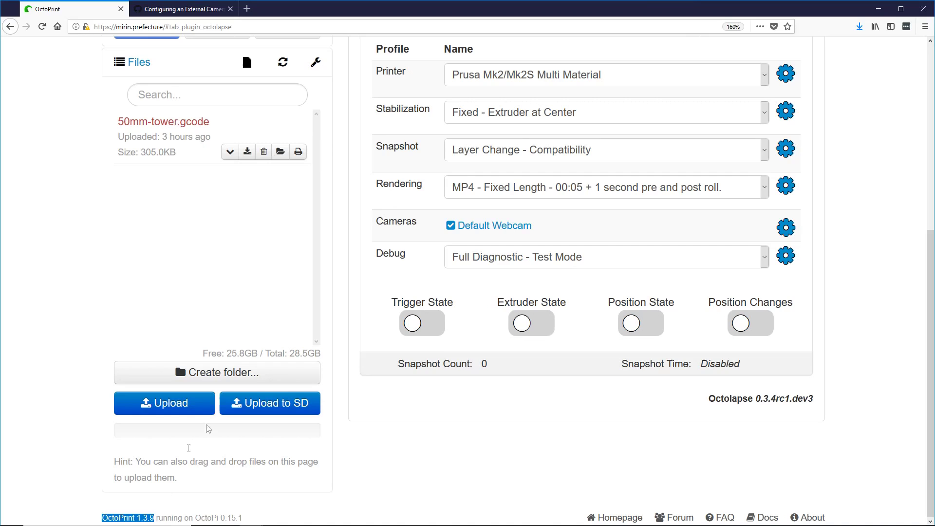
Step: Return to the external camera tutorial and examine the Octolapse pre-release archive URL in Step 1
{"action": "left_click", "coordinate": [176, 11]}
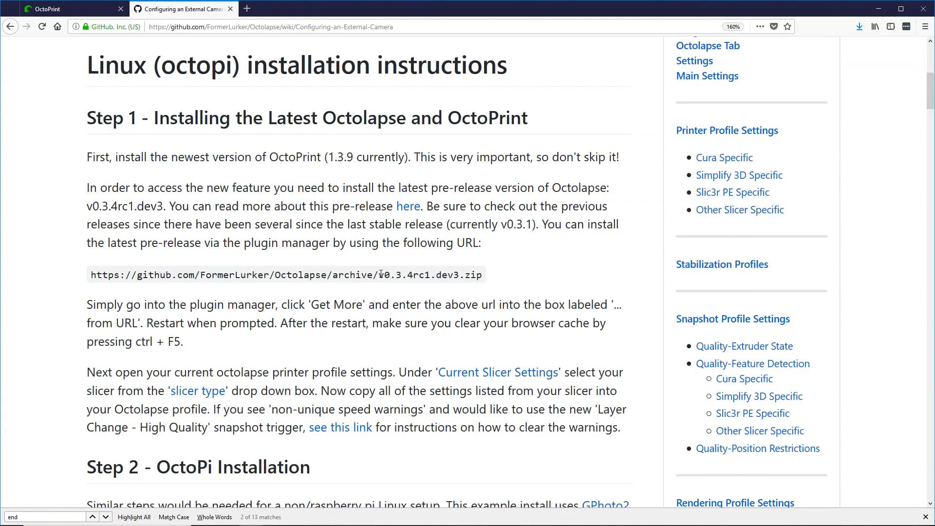
{"action": "left_click_drag", "start_coordinate": [392, 275], "coordinate": [456, 276]}
{"action": "left_click_drag", "start_coordinate": [91, 275], "coordinate": [484, 280]}
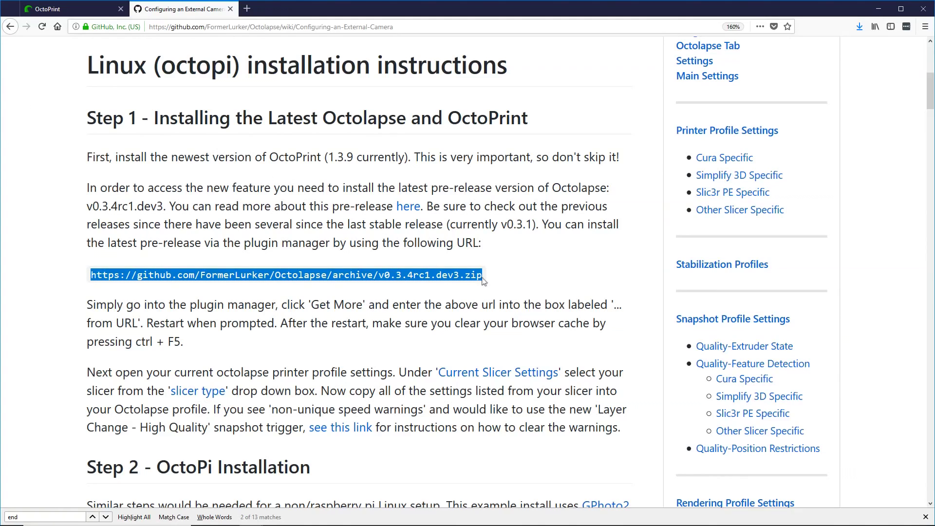
{"action": "left_click", "coordinate": [464, 298]}
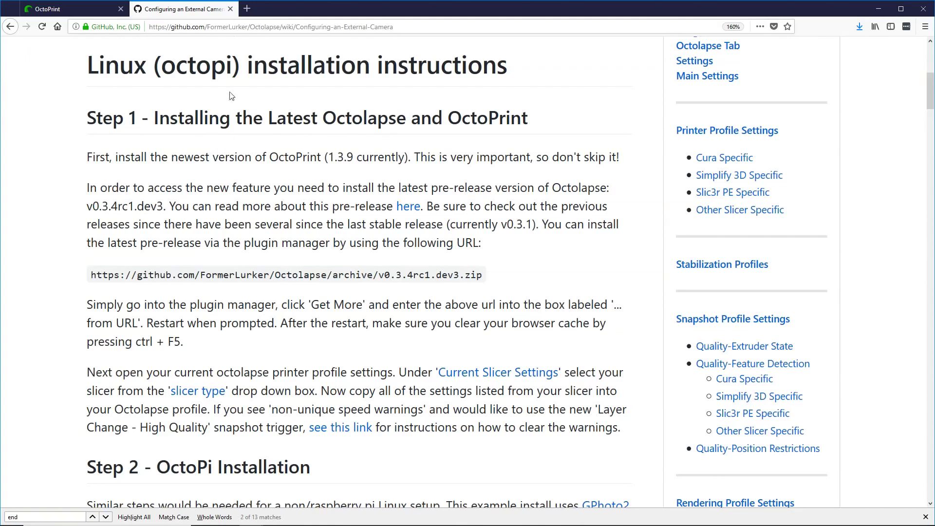
Step: Open the repository's releases in a separate tab and copy the link to the v0.3.4rc1.dev3 source code zip
{"action": "scroll", "coordinate": [195, 161], "scroll_direction": "up", "scroll_amount": 6}
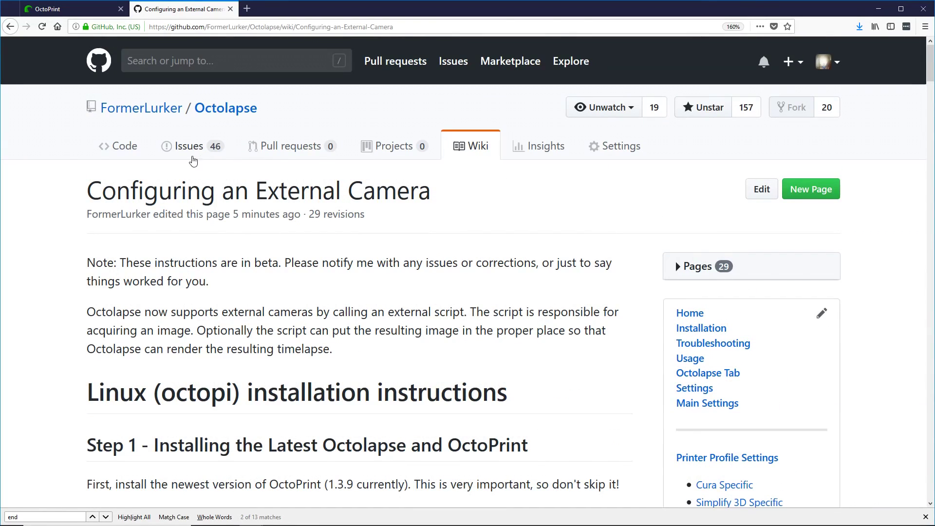
{"action": "right_click", "coordinate": [125, 152]}
{"action": "left_click", "coordinate": [161, 156]}
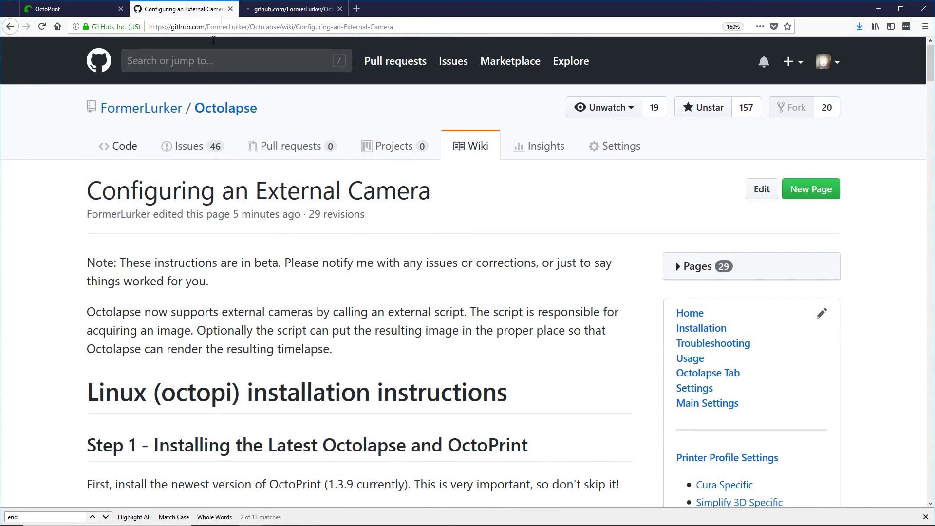
{"action": "left_click", "coordinate": [278, 11]}
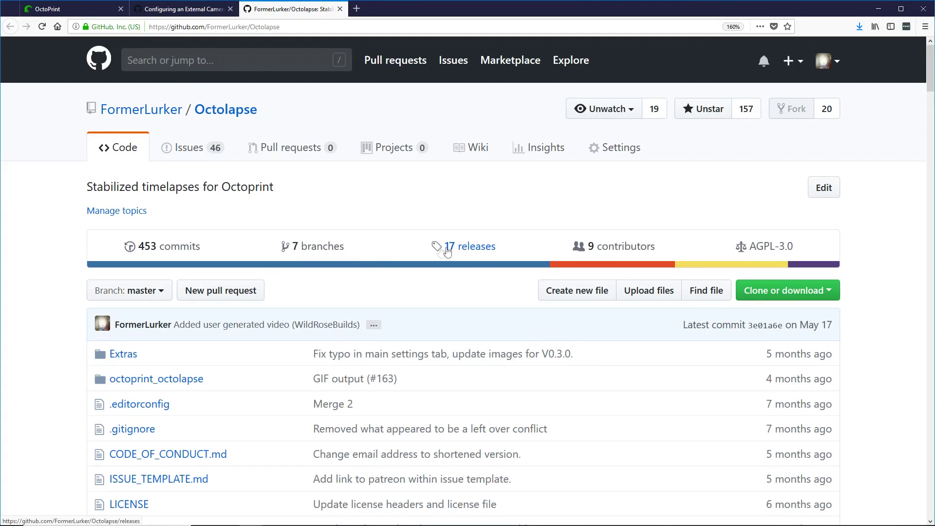
{"action": "left_click", "coordinate": [476, 247]}
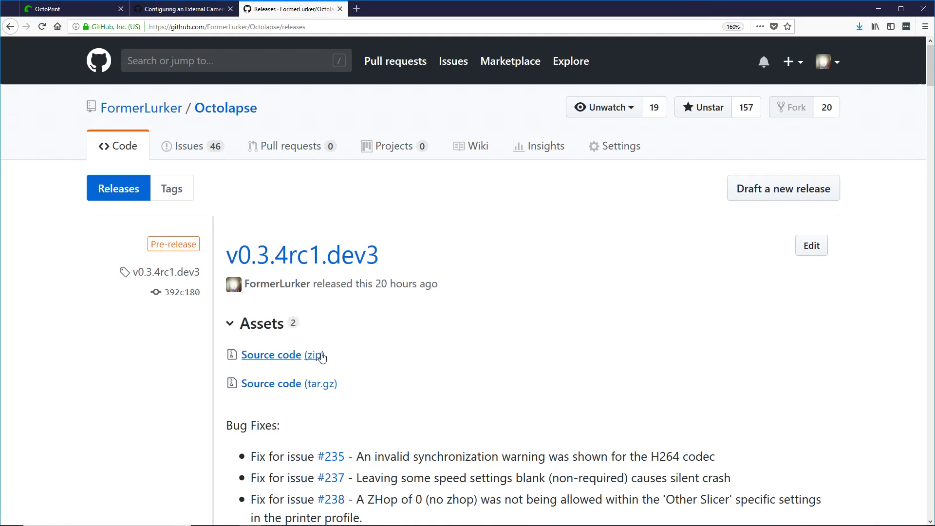
{"action": "right_click", "coordinate": [282, 359]}
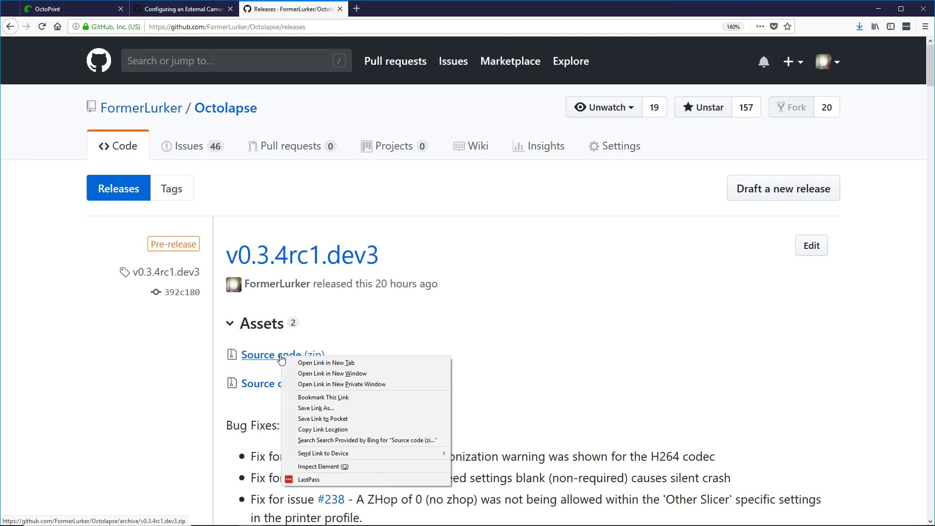
{"action": "left_click", "coordinate": [322, 430]}
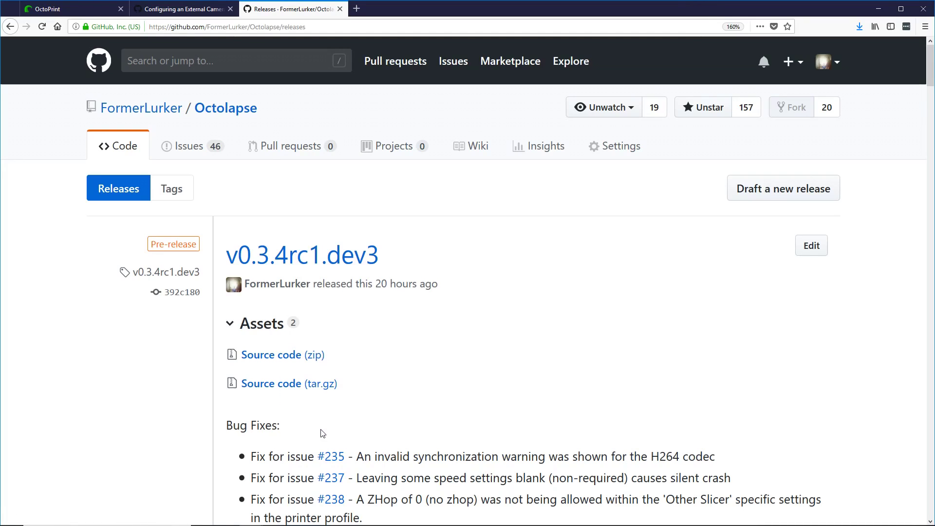
Step: Open the Plugin Manager in the OctoPrint settings and bring up the dialog for installing new plugins
{"action": "left_click", "coordinate": [57, 11]}
{"action": "scroll", "coordinate": [3, 59], "scroll_direction": "up", "scroll_amount": 6}
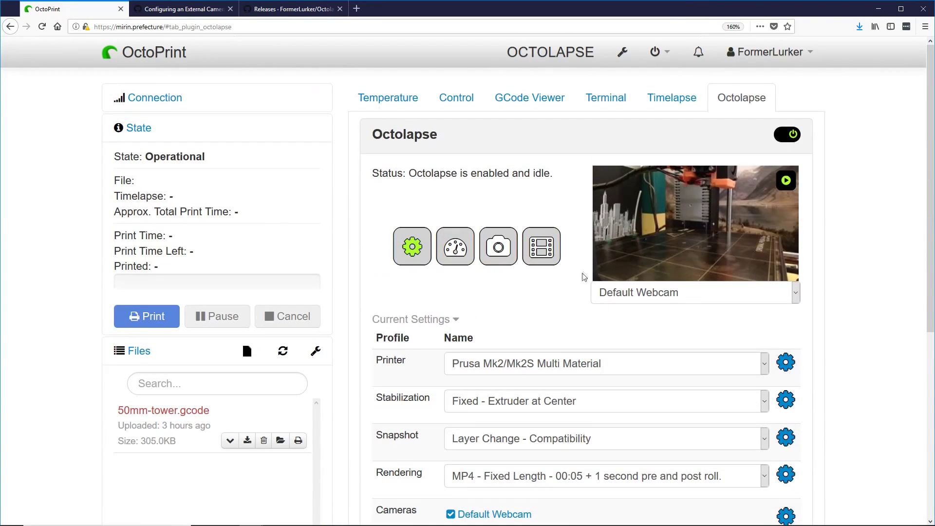
{"action": "left_click", "coordinate": [631, 58]}
{"action": "scroll", "coordinate": [208, 299], "scroll_direction": "down", "scroll_amount": 3}
{"action": "left_click", "coordinate": [154, 341]}
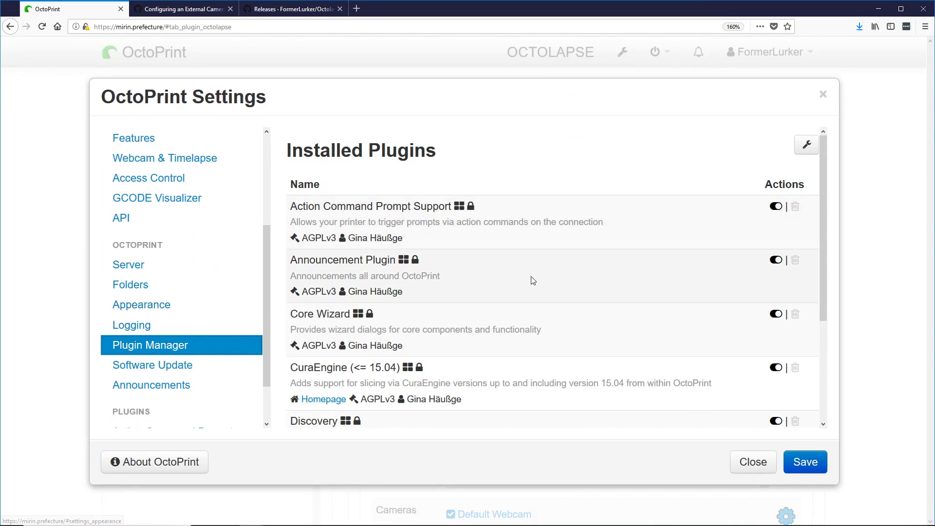
{"action": "scroll", "coordinate": [531, 292], "scroll_direction": "down", "scroll_amount": 3}
{"action": "left_click", "coordinate": [548, 392]}
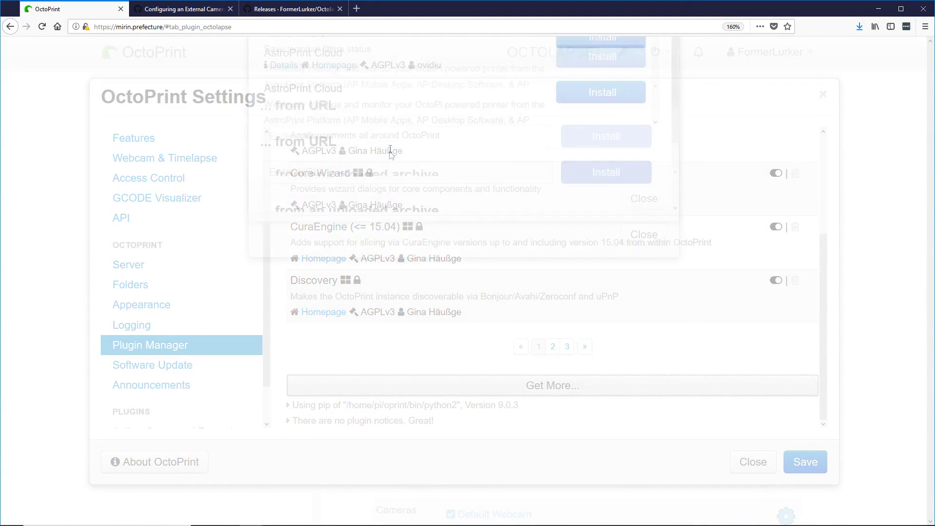
Step: Enter the copied v0.3.4rc1.dev3.zip link as the plugin's install URL, and close the dialogs without installing
{"action": "scroll", "coordinate": [377, 335], "scroll_direction": "down", "scroll_amount": 2}
{"action": "scroll", "coordinate": [376, 335], "scroll_direction": "down", "scroll_amount": 2}
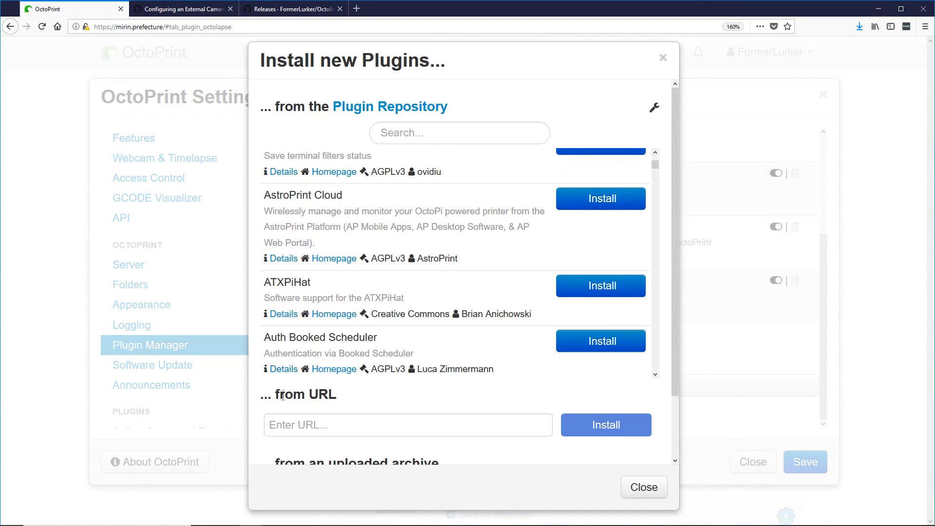
{"action": "right_click", "coordinate": [293, 423]}
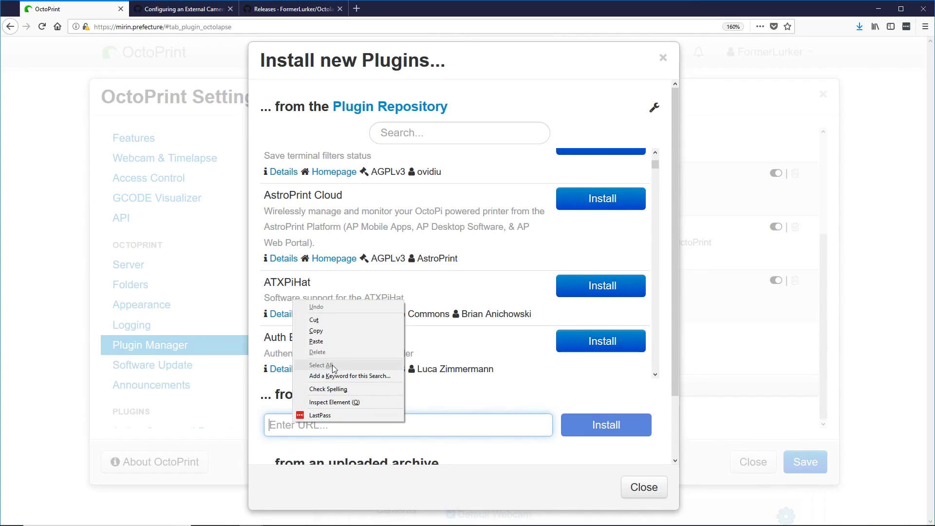
{"action": "left_click", "coordinate": [316, 342]}
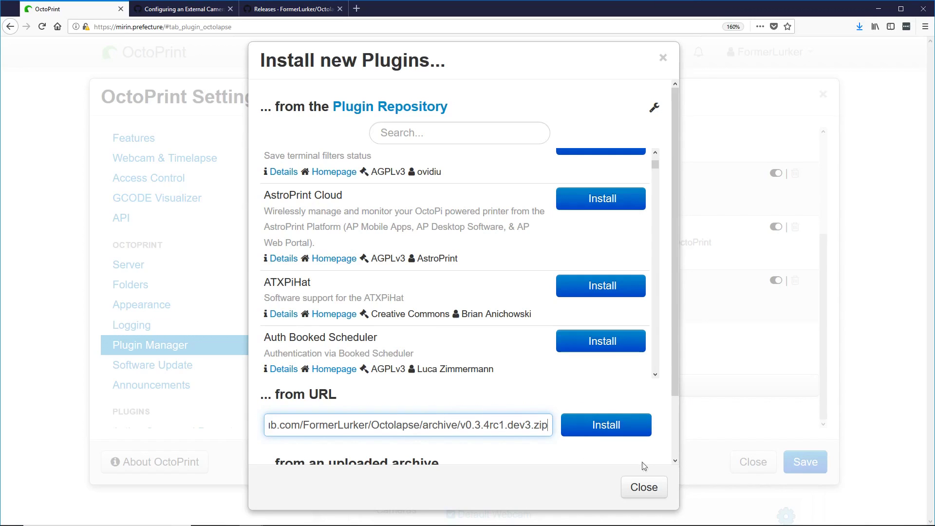
{"action": "left_click", "coordinate": [643, 486]}
{"action": "left_click", "coordinate": [753, 461]}
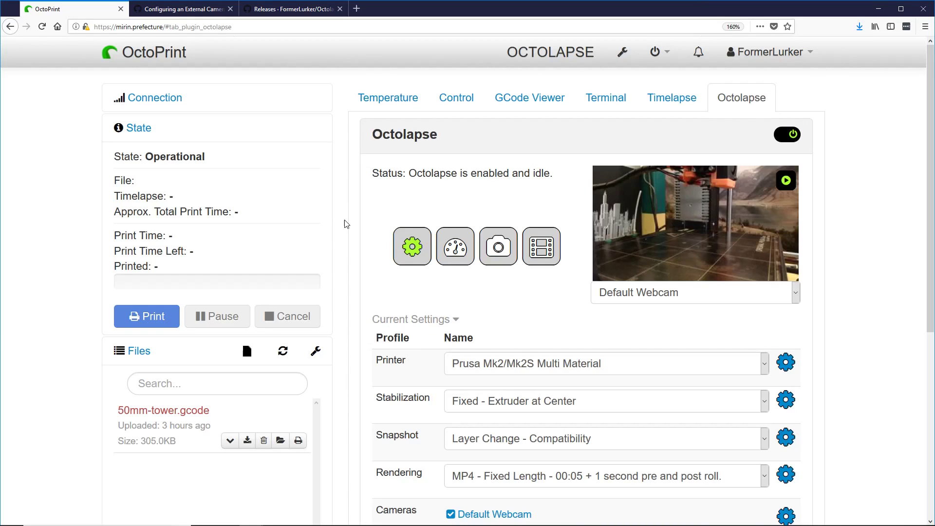
Step: Reload the OctoPrint page and check the installed Octolapse version below the Octolapse settings
{"action": "key", "text": "F5"}
{"action": "scroll", "coordinate": [265, 132], "scroll_direction": "down", "scroll_amount": 5}
{"action": "left_click_drag", "start_coordinate": [708, 400], "coordinate": [814, 400]}
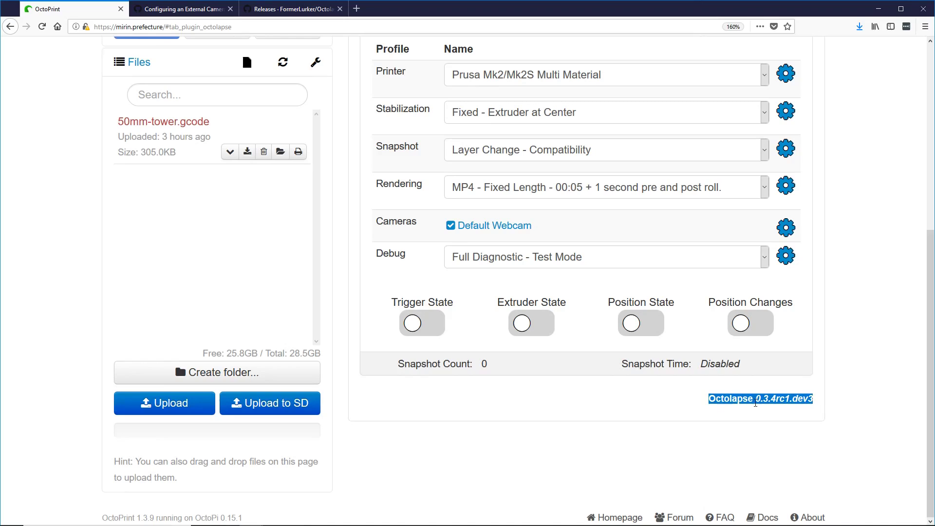
{"action": "left_click", "coordinate": [726, 399]}
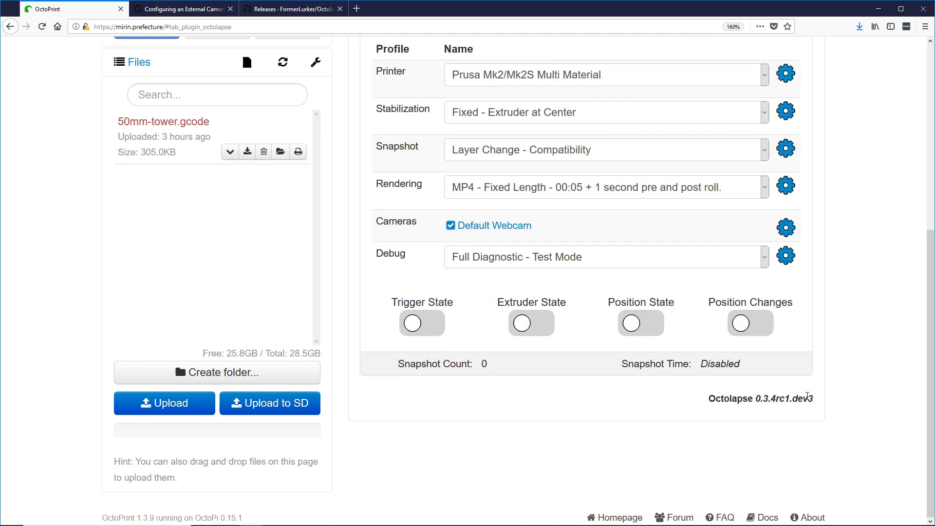
{"action": "left_click_drag", "start_coordinate": [813, 399], "coordinate": [754, 400]}
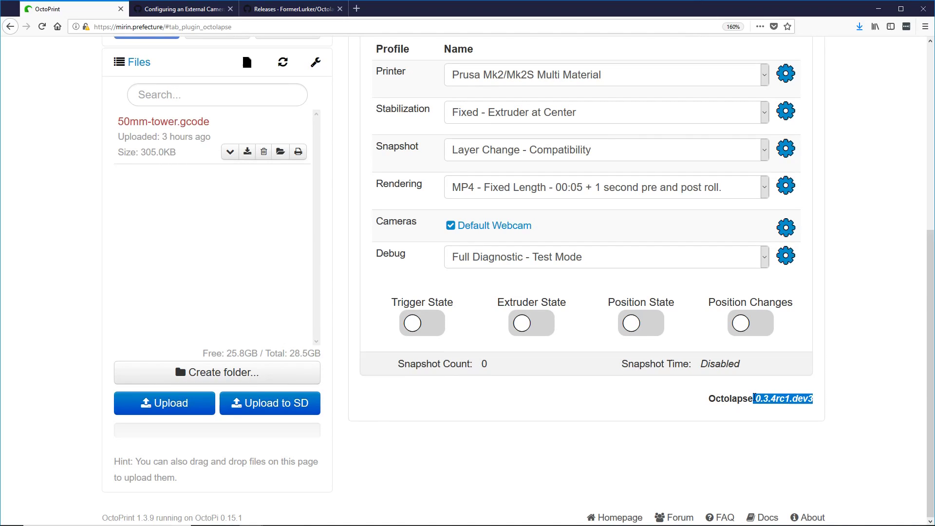
{"action": "left_click", "coordinate": [738, 425]}
Step: Close the releases page and copy the sudo apt-get install gphoto2 command from Step 2 of the wiki tutorial
{"action": "left_click", "coordinate": [290, 9]}
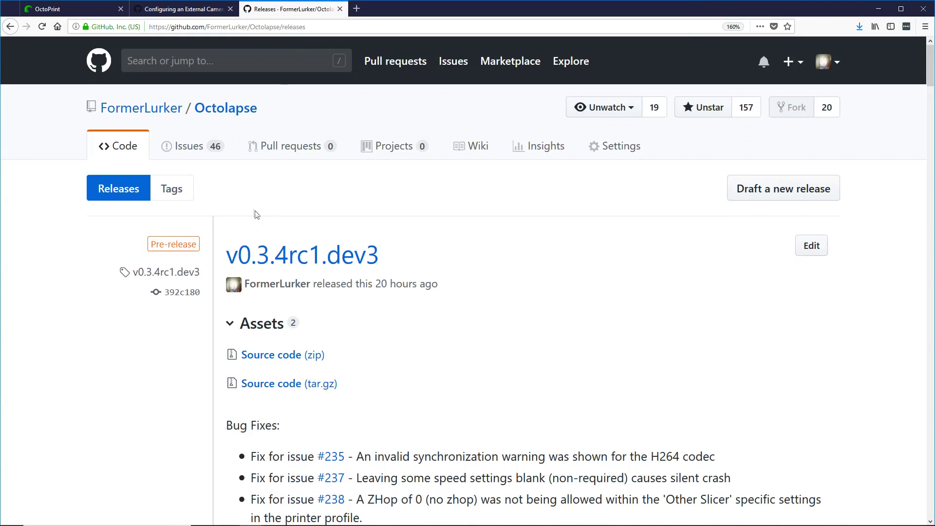
{"action": "left_click", "coordinate": [340, 8]}
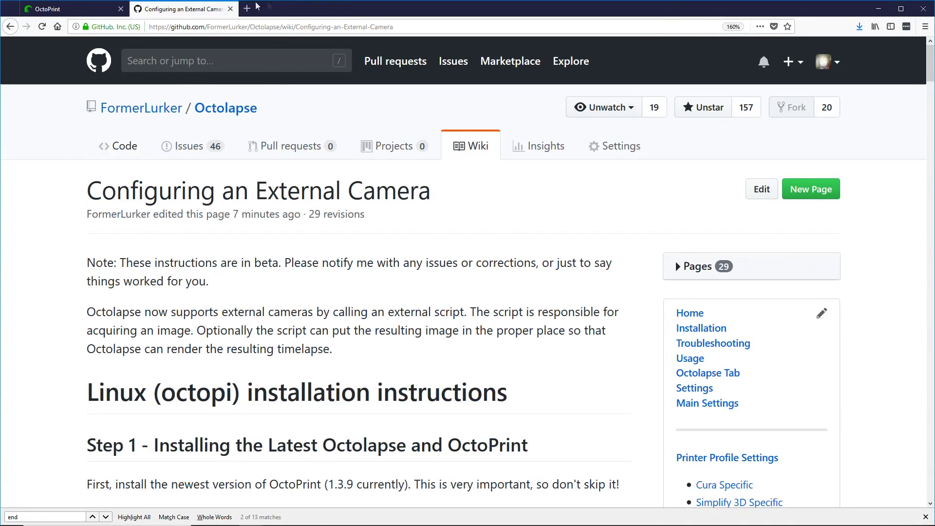
{"action": "scroll", "coordinate": [273, 289], "scroll_direction": "down", "scroll_amount": 10}
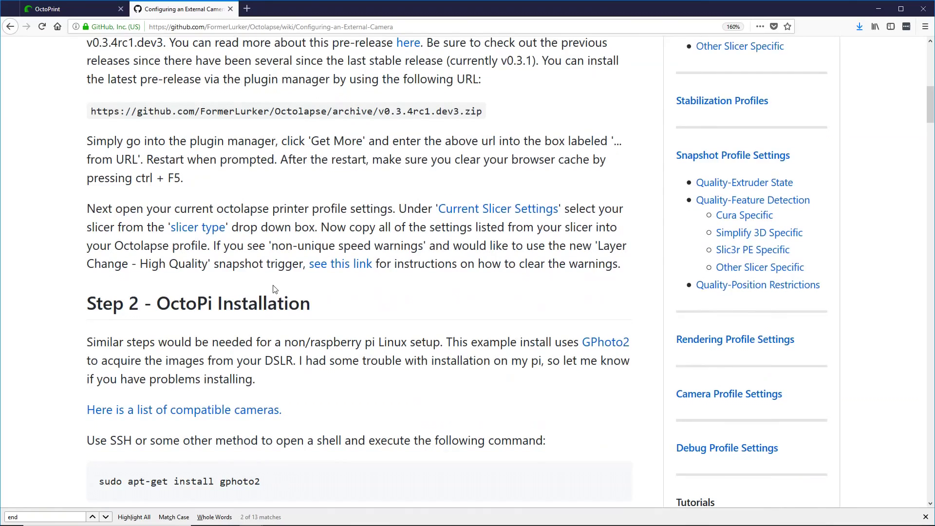
{"action": "scroll", "coordinate": [273, 289], "scroll_direction": "down", "scroll_amount": 3}
{"action": "scroll", "coordinate": [275, 236], "scroll_direction": "down", "scroll_amount": 2}
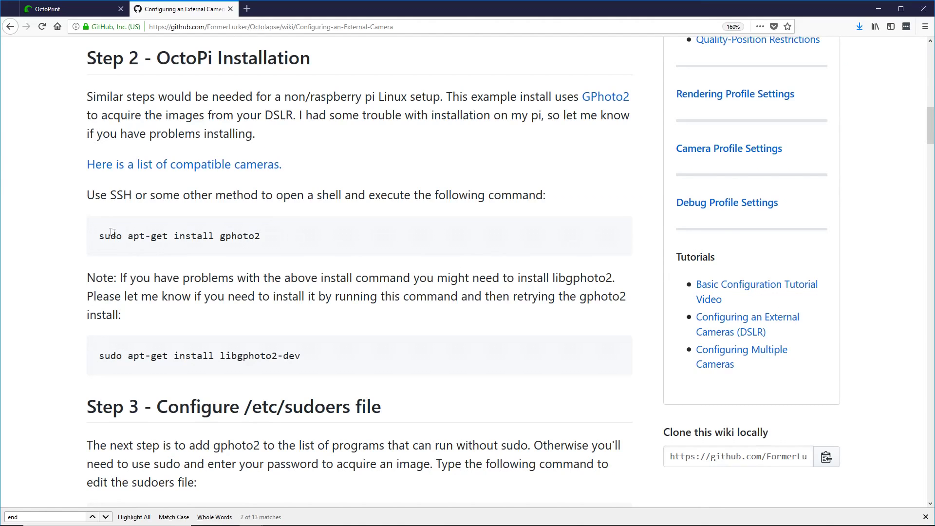
{"action": "left_click_drag", "start_coordinate": [99, 237], "coordinate": [261, 237]}
{"action": "right_click", "coordinate": [253, 237]}
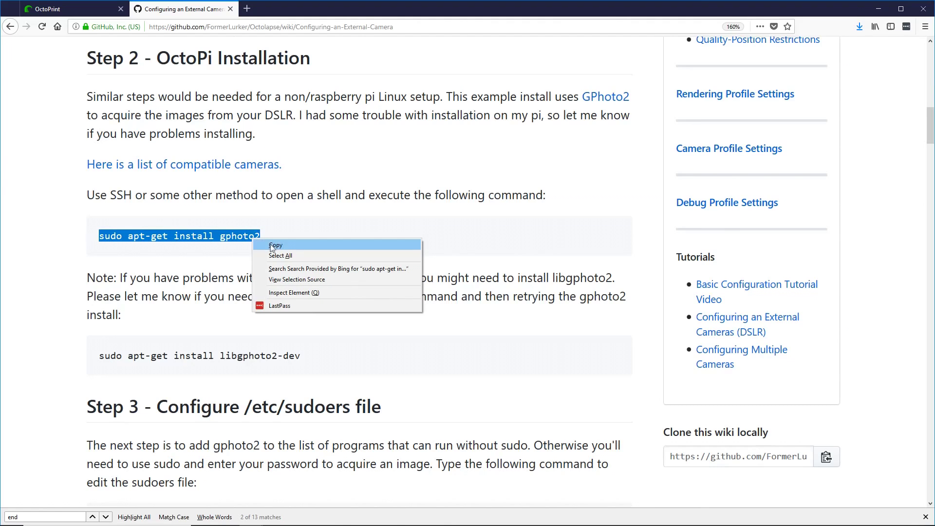
{"action": "left_click", "coordinate": [274, 245]}
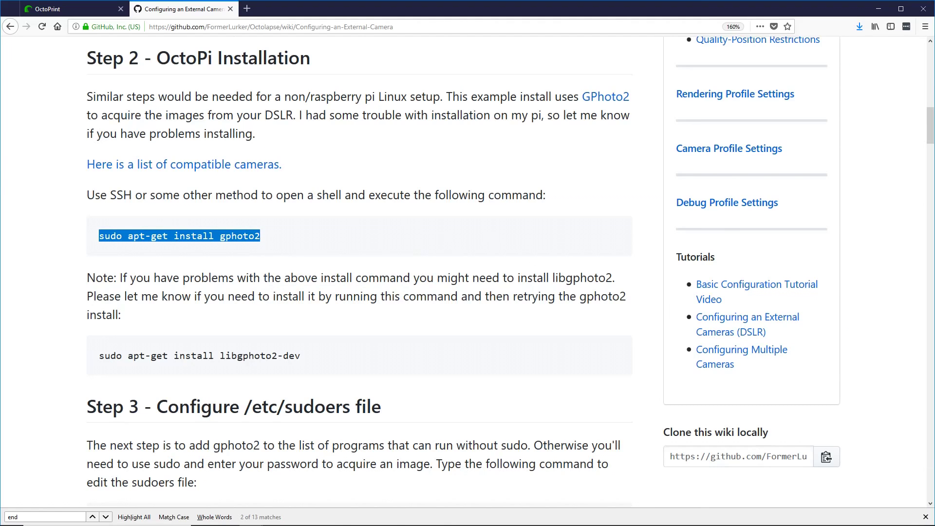
Step: Switch to the OctoPi SSH terminal and run sudo apt-get install gphoto2
{"action": "key", "text": "alt+Tab"}
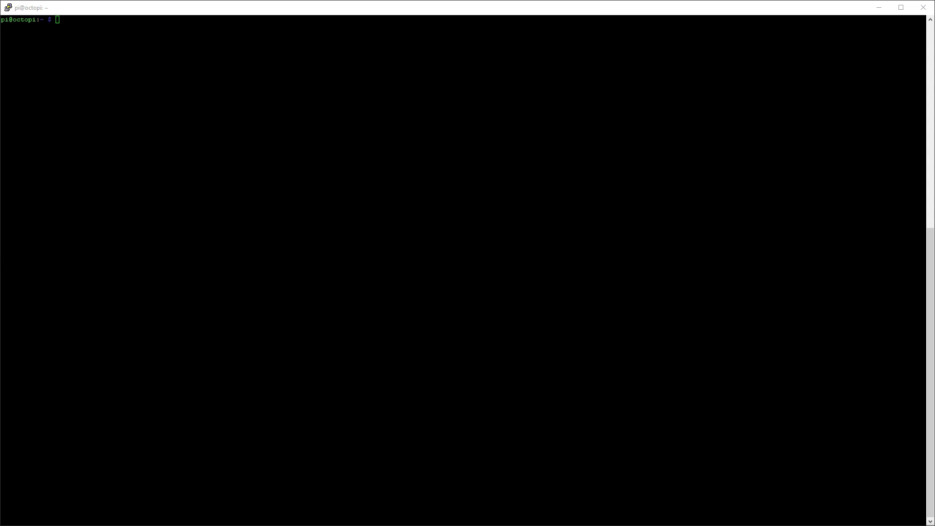
{"action": "key", "text": "shift+Insert"}
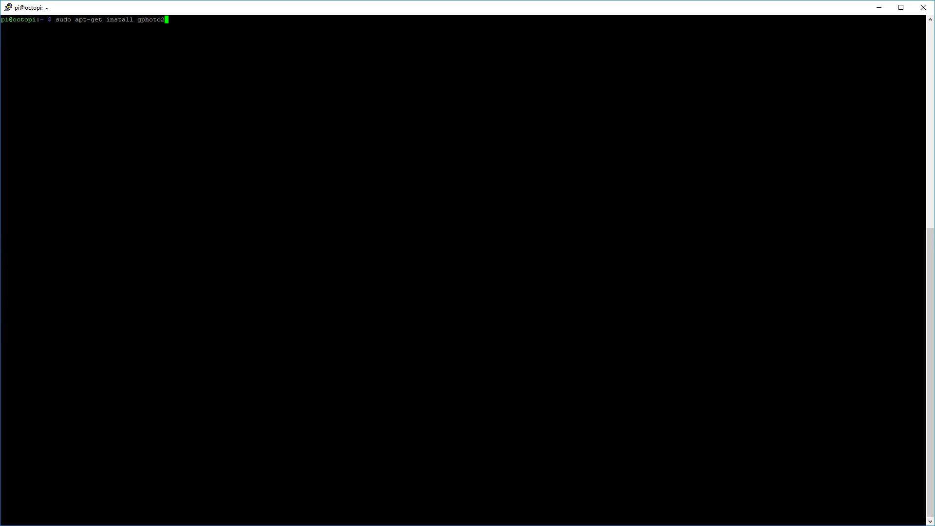
{"action": "key", "text": "Return"}
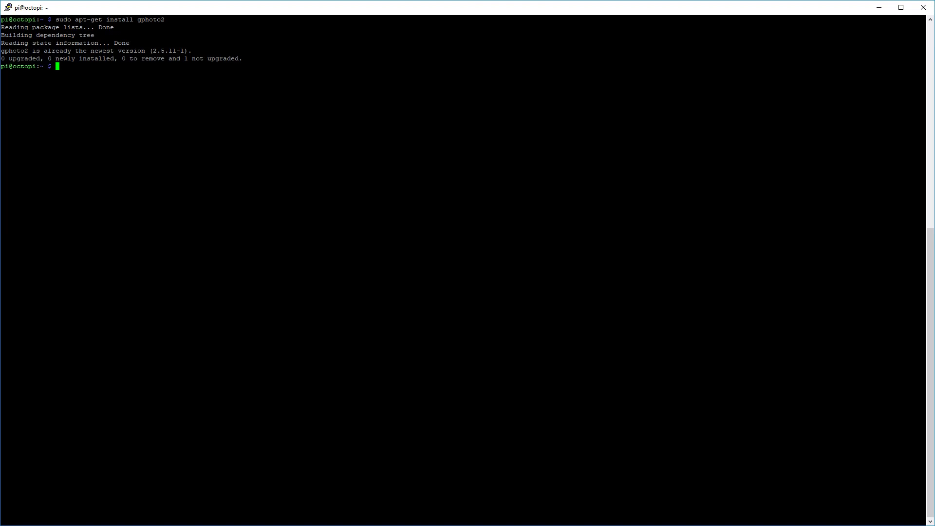
Step: Check the gphoto2 install output in the terminal, and read the wiki's Step 2 note about the libgphoto2-dev install command
{"action": "left_click_drag", "start_coordinate": [3, 51], "coordinate": [920, 51]}
{"action": "left_click", "coordinate": [921, 50]}
{"action": "key", "text": "alt+Tab"}
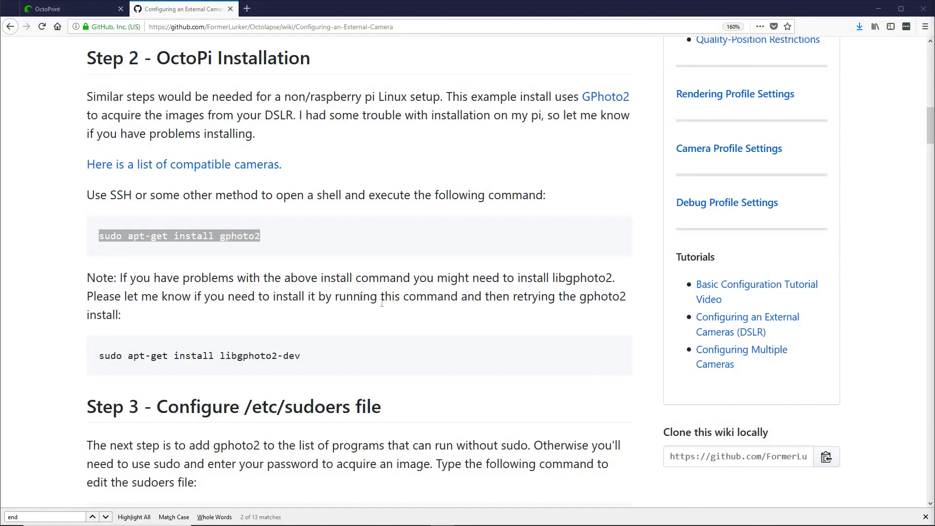
{"action": "scroll", "coordinate": [195, 326], "scroll_direction": "down", "scroll_amount": 3}
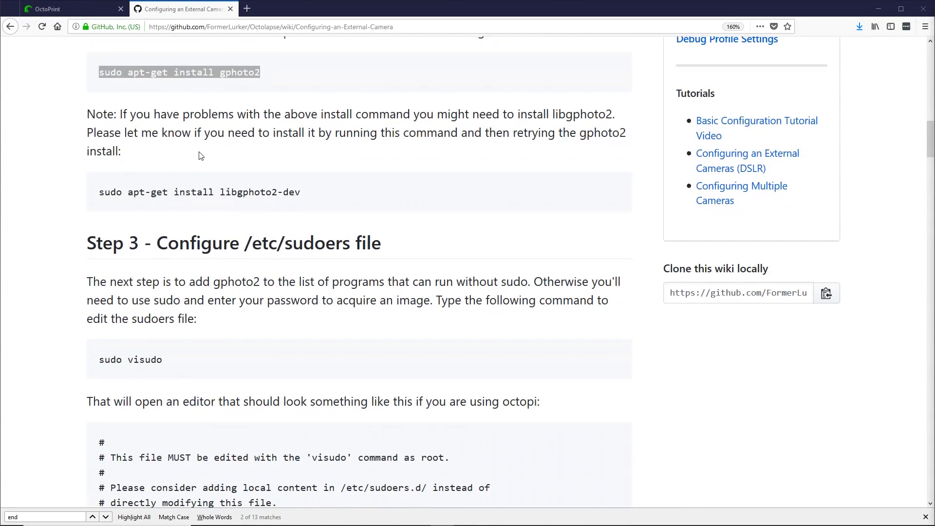
{"action": "scroll", "coordinate": [208, 152], "scroll_direction": "up", "scroll_amount": 2}
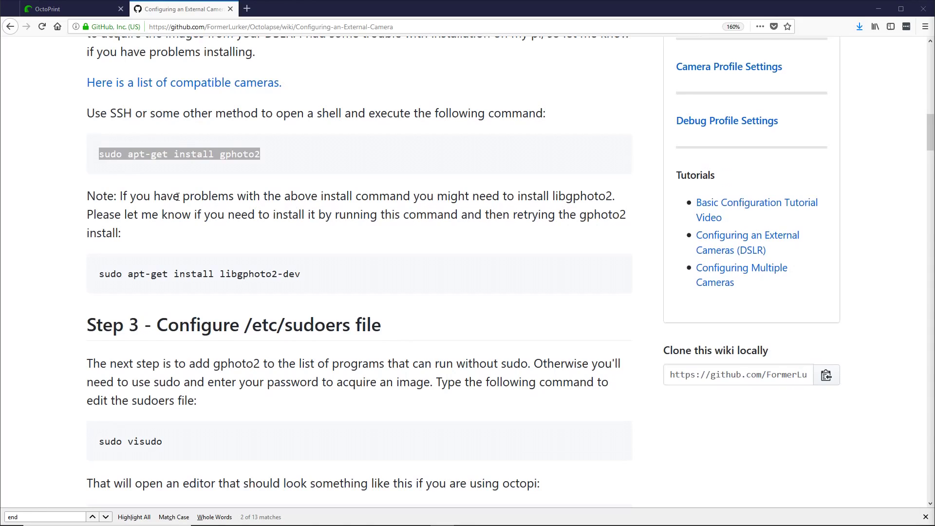
{"action": "left_click_drag", "start_coordinate": [98, 275], "coordinate": [301, 278]}
{"action": "left_click", "coordinate": [222, 274]}
{"action": "left_click_drag", "start_coordinate": [222, 274], "coordinate": [301, 276]}
{"action": "left_click", "coordinate": [107, 273]}
{"action": "left_click_drag", "start_coordinate": [99, 274], "coordinate": [312, 282]}
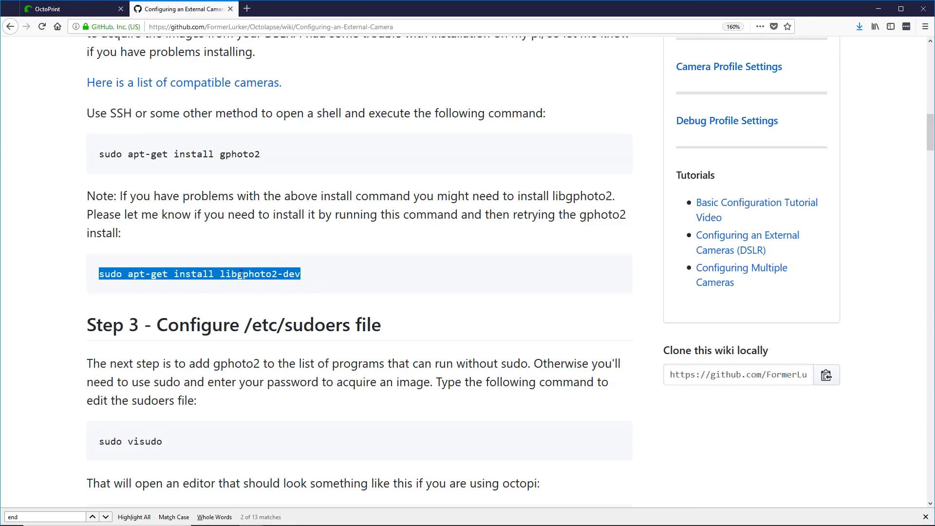
{"action": "left_click_drag", "start_coordinate": [261, 155], "coordinate": [103, 155]}
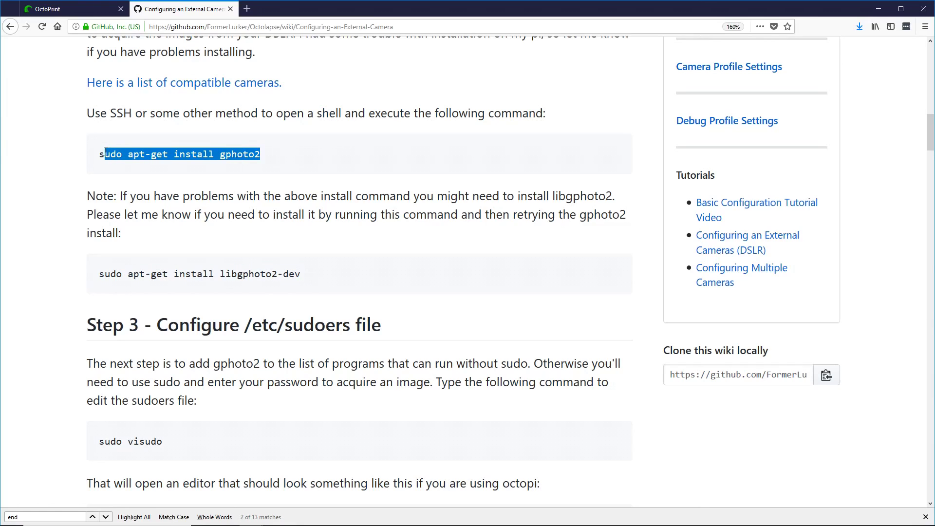
{"action": "left_click", "coordinate": [101, 154]}
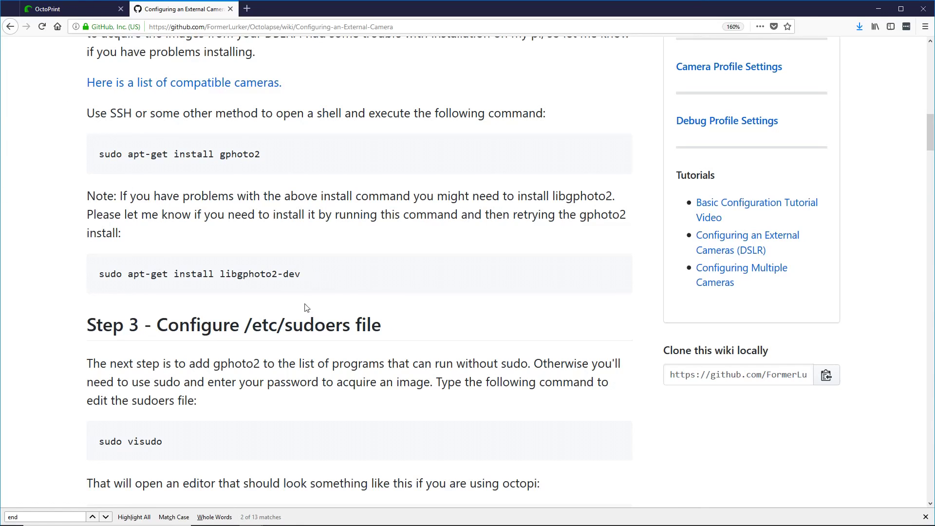
Step: Copy the sudo visudo command from Step 3 of the wiki and run it in the OctoPi SSH terminal
{"action": "scroll", "coordinate": [297, 292], "scroll_direction": "down", "scroll_amount": 5}
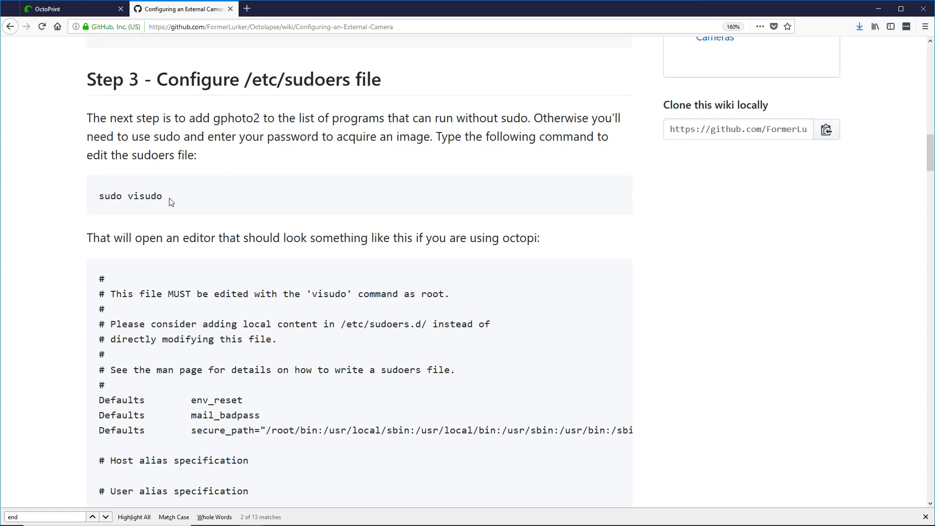
{"action": "left_click_drag", "start_coordinate": [166, 201], "coordinate": [99, 196]}
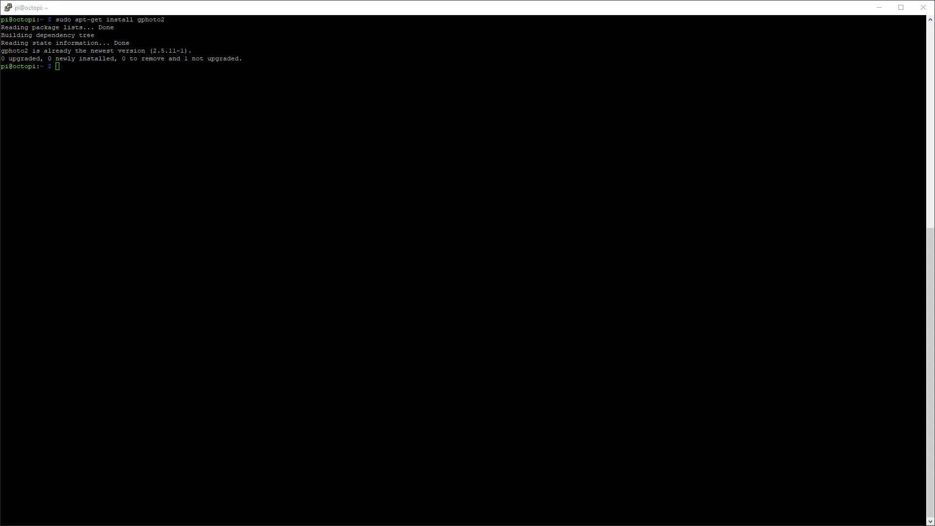
{"action": "key", "text": "shift+Insert"}
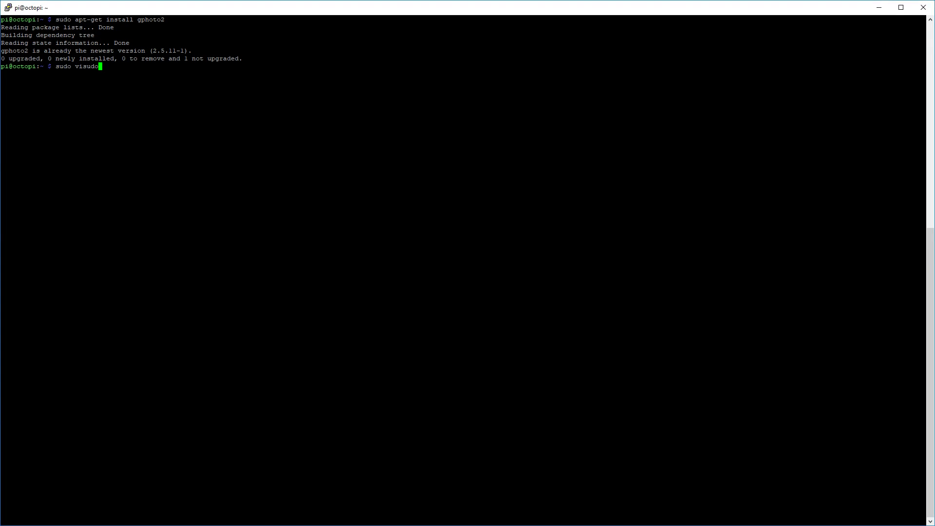
{"action": "key", "text": "Return"}
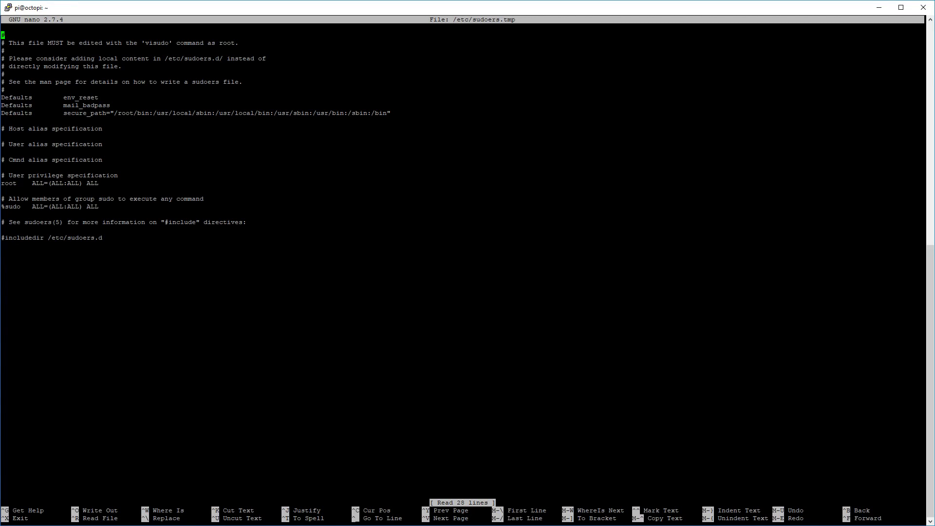
Step: Place the text cursor at the very end of the sudoers file, below the #includedir line
{"action": "key", "text": "Down"}
{"action": "key", "text": "Down"}
{"action": "key", "text": "Down"}
{"action": "key", "text": "Down"}
{"action": "key", "text": "Down"}
{"action": "key", "text": "Down"}
{"action": "key", "text": "Down"}
{"action": "key", "text": "Down"}
{"action": "key", "text": "Down"}
{"action": "key", "text": "Down"}
{"action": "key", "text": "Down"}
{"action": "key", "text": "Down"}
{"action": "key", "text": "Down"}
{"action": "key", "text": "Down"}
{"action": "key", "text": "Down"}
{"action": "key", "text": "Down"}
{"action": "key", "text": "Down"}
{"action": "key", "text": "Down"}
{"action": "key", "text": "Down"}
{"action": "key", "text": "Down"}
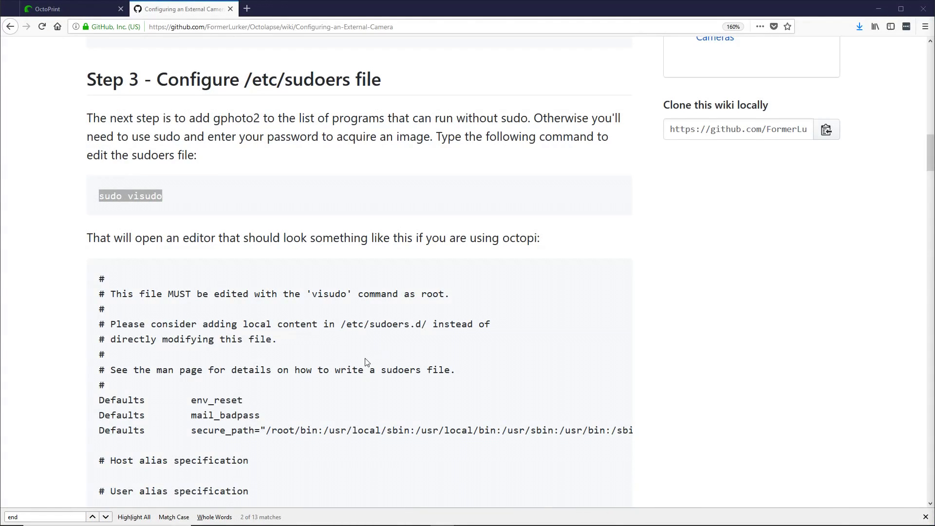
Step: Copy the wiki lines "# allow gphoto2 to run without sudo" and "pi ALL = (root) NOPASSWD: /usr/bin/gphoto2" to the end of the sudoers file
{"action": "scroll", "coordinate": [146, 309], "scroll_direction": "down", "scroll_amount": 8}
{"action": "scroll", "coordinate": [91, 288], "scroll_direction": "down", "scroll_amount": 5}
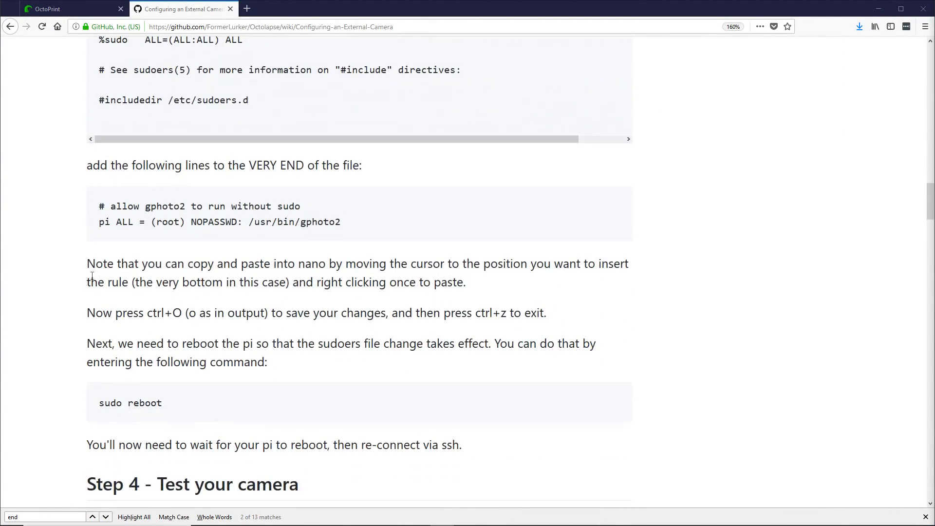
{"action": "left_click_drag", "start_coordinate": [99, 206], "coordinate": [338, 231]}
{"action": "left_click", "coordinate": [232, 240]}
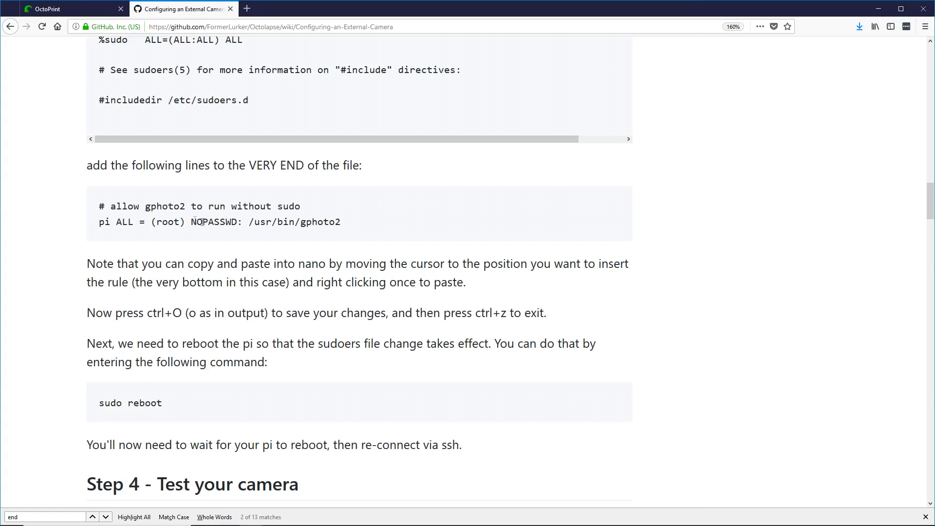
{"action": "left_click_drag", "start_coordinate": [98, 205], "coordinate": [350, 232]}
{"action": "right_click", "coordinate": [288, 219]}
{"action": "left_click", "coordinate": [319, 230]}
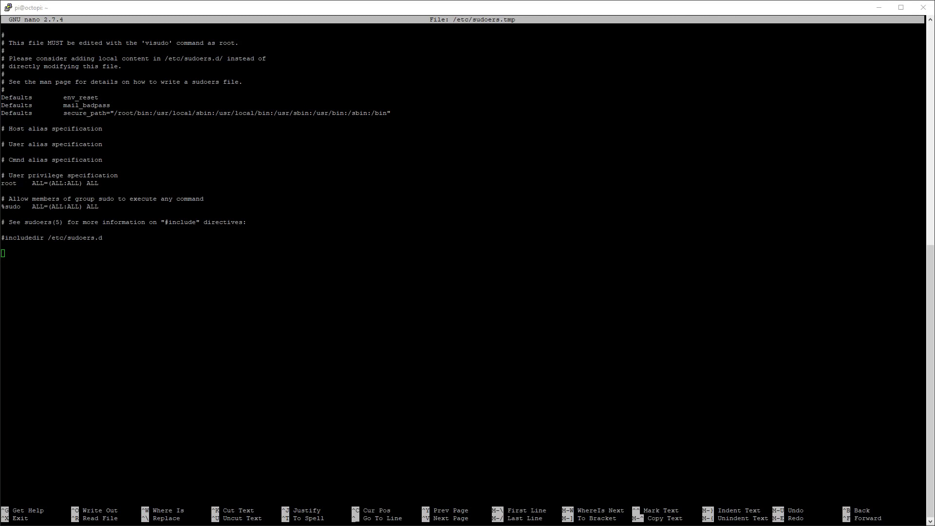
{"action": "right_click", "coordinate": [72, 261]}
{"action": "key", "text": "Return"}
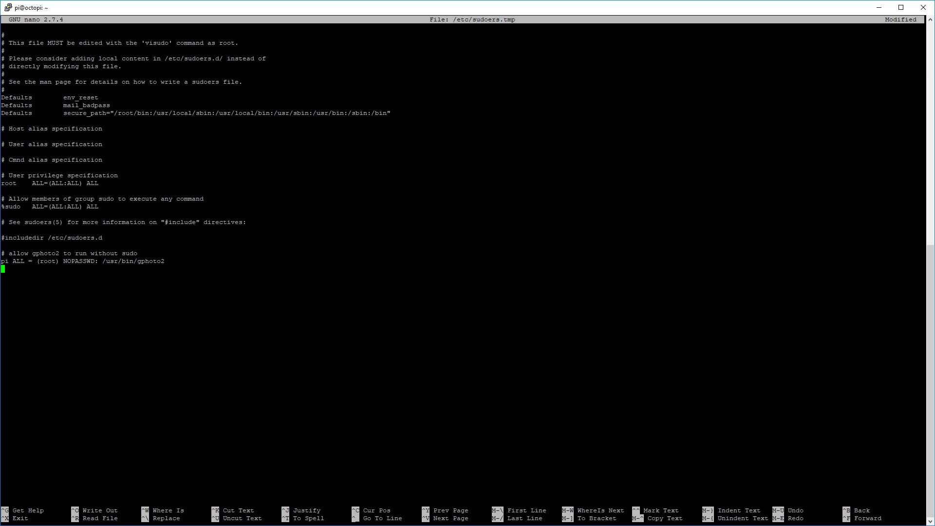
Step: Save the edited sudoers file under /etc/sudoers.tmp and exit the nano editor
{"action": "key", "text": "ctrl+o"}
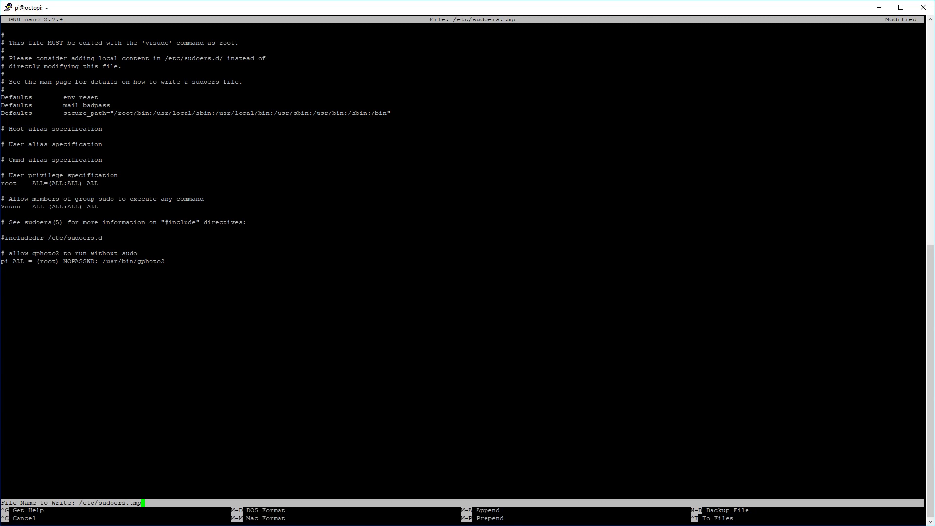
{"action": "key", "text": "Return"}
{"action": "key", "text": "ctrl+x"}
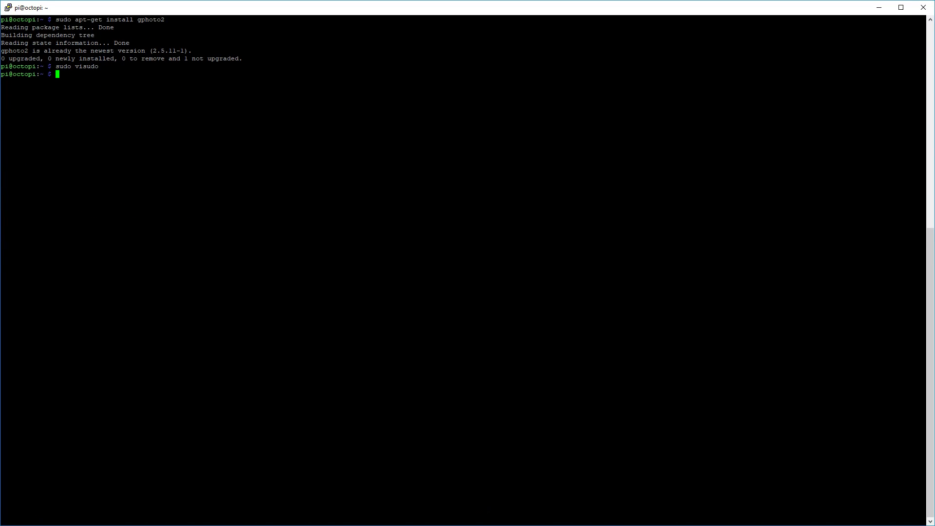
Step: Copy the sudo reboot command from the wiki and run it in the SSH terminal to restart the Pi
{"action": "key", "text": "alt+Tab"}
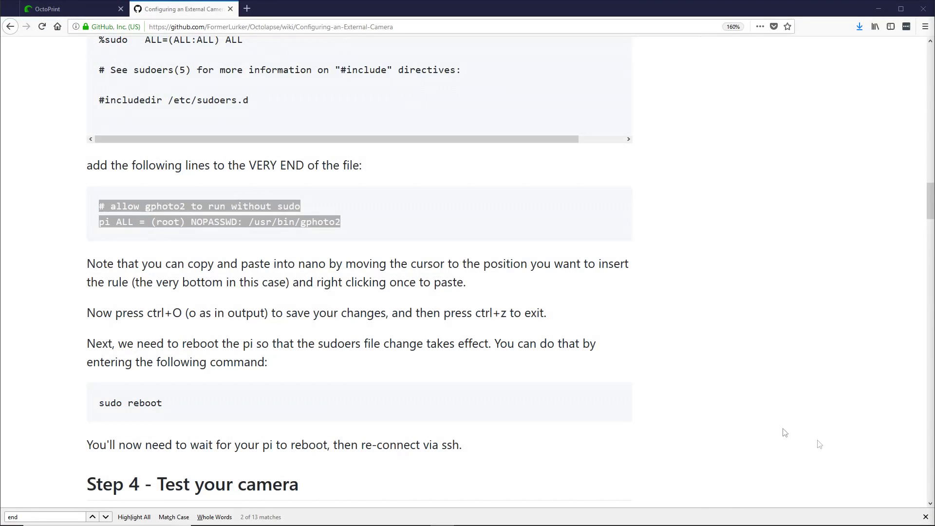
{"action": "left_click_drag", "start_coordinate": [167, 409], "coordinate": [90, 410]}
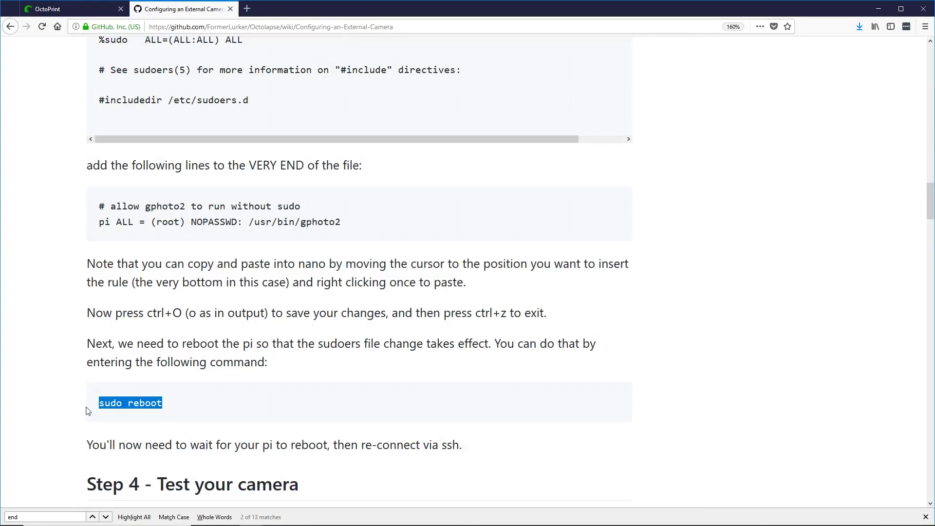
{"action": "right_click", "coordinate": [108, 408]}
{"action": "left_click", "coordinate": [131, 413]}
{"action": "key", "text": "alt+Tab"}
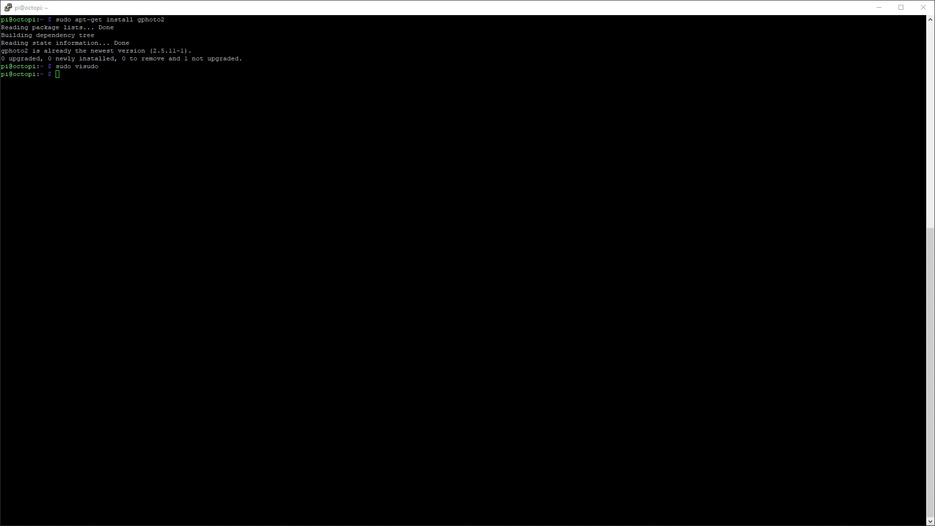
{"action": "key", "text": "shift+Insert"}
{"action": "key", "text": "Return"}
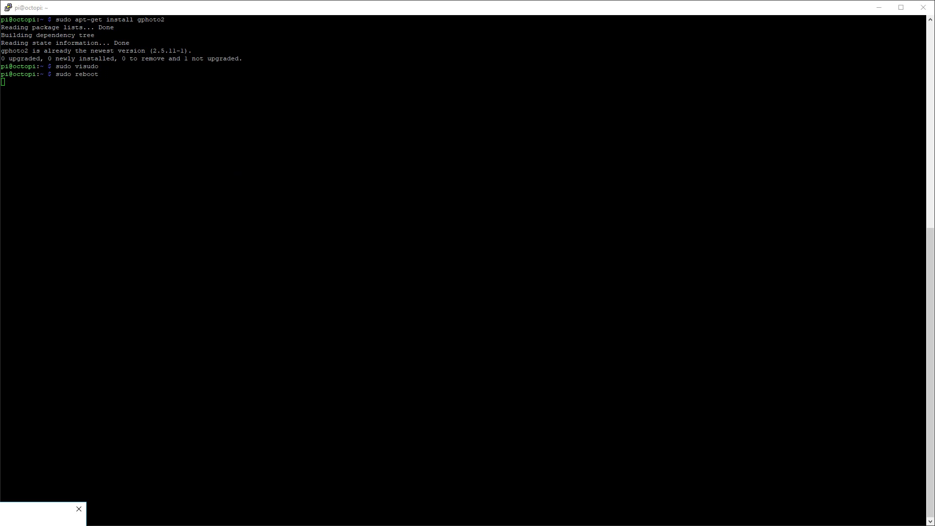
{"action": "left_click", "coordinate": [326, 266]}
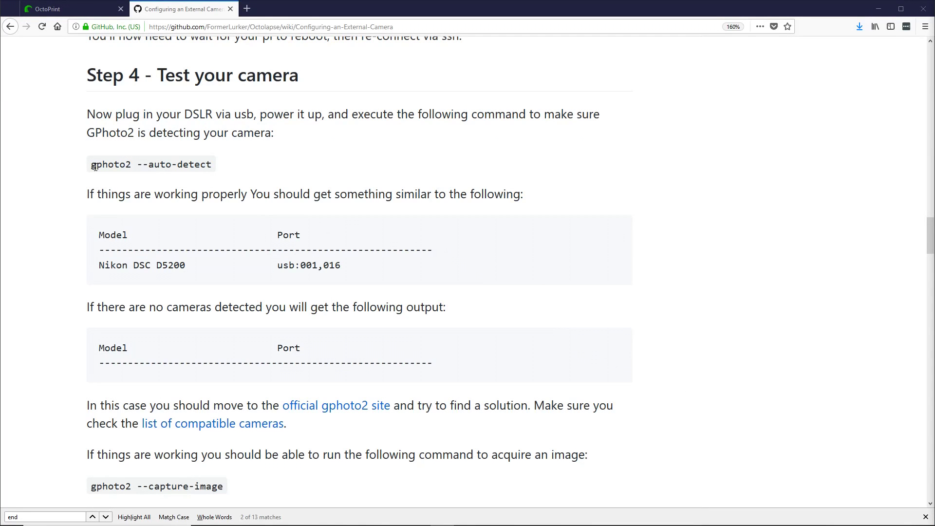
Step: Run the wiki's gphoto2 --auto-detect command in the SSH terminal, and compare its output with the wiki's no-camera example
{"action": "left_click_drag", "start_coordinate": [93, 164], "coordinate": [213, 168]}
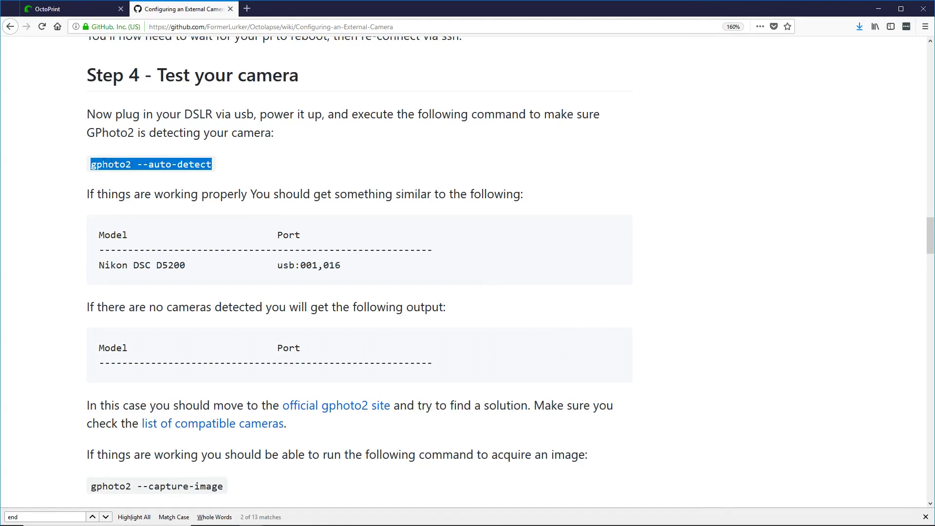
{"action": "right_click", "coordinate": [168, 165]}
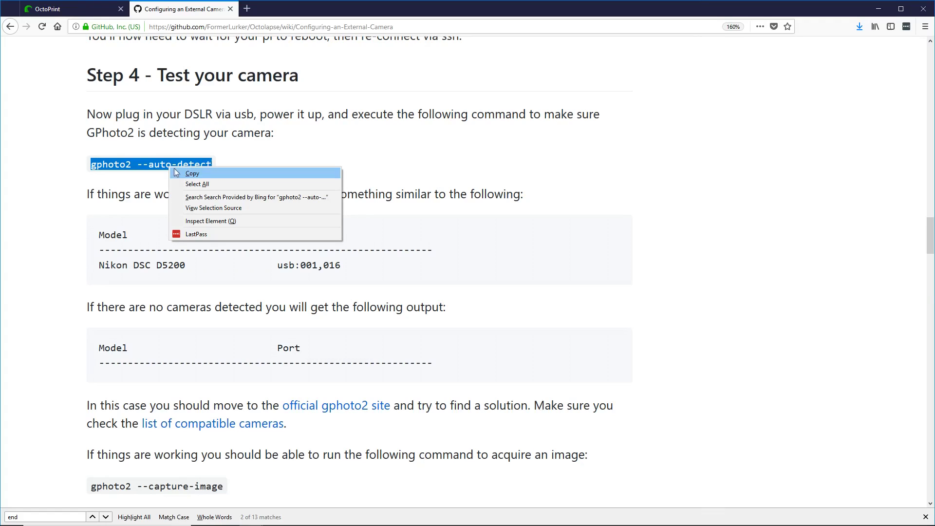
{"action": "left_click", "coordinate": [184, 176]}
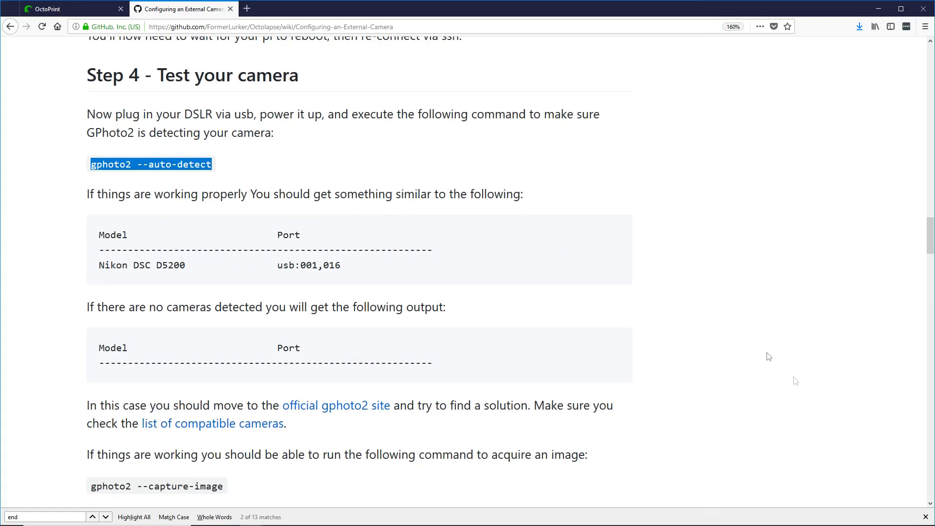
{"action": "key", "text": "shift+Insert"}
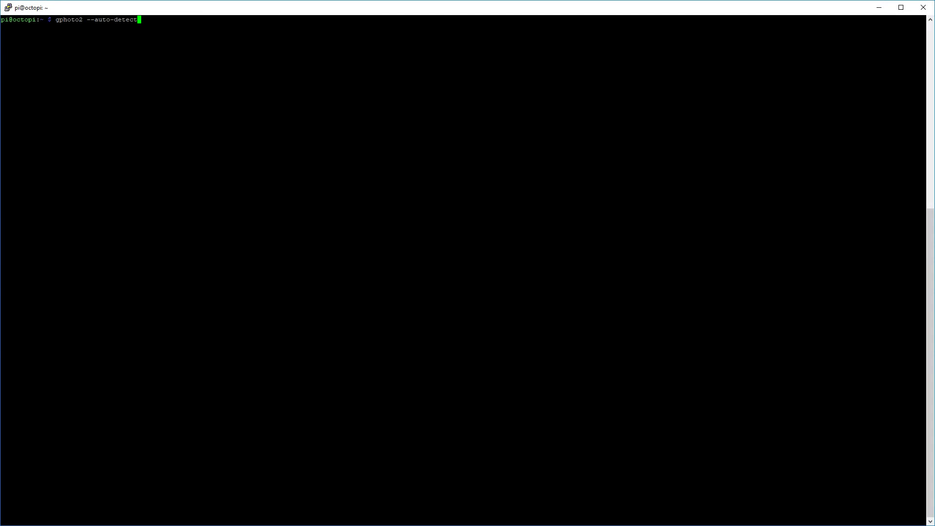
{"action": "key", "text": "Return"}
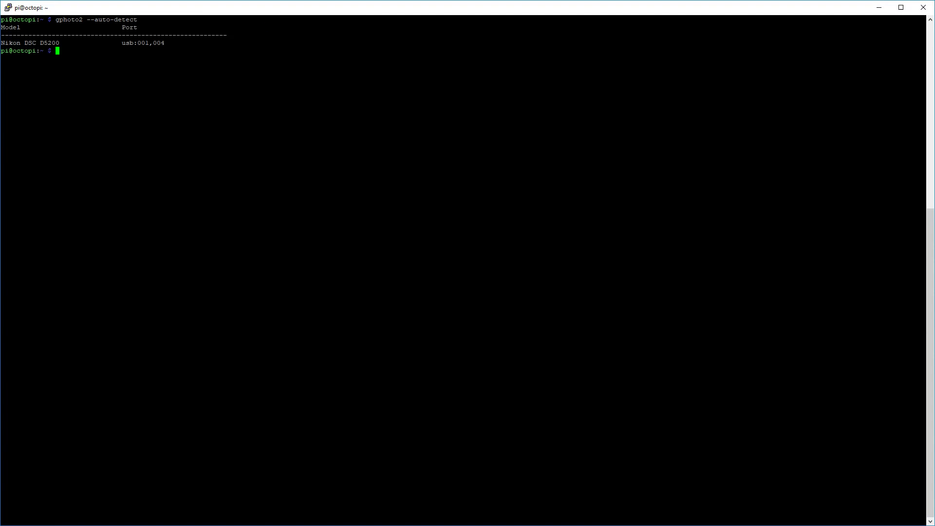
{"action": "left_click_drag", "start_coordinate": [2, 27], "coordinate": [239, 36]}
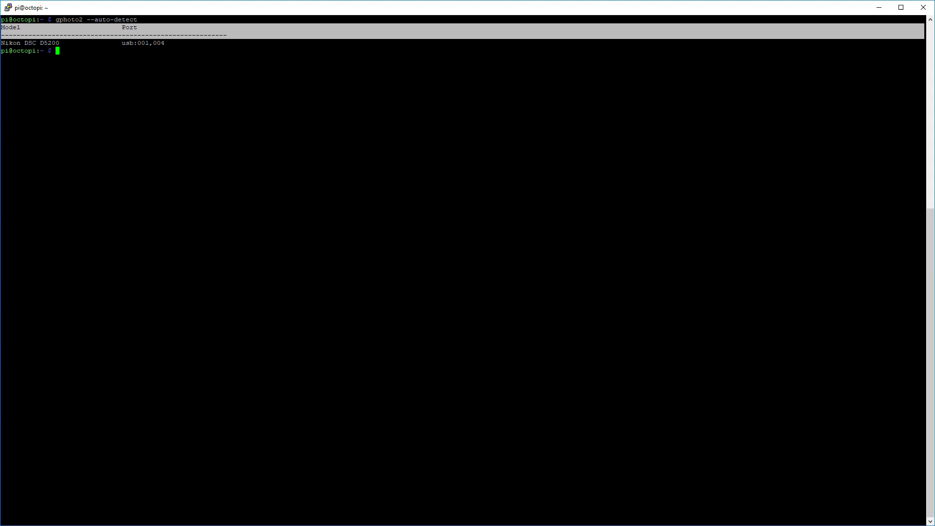
{"action": "left_click_drag", "start_coordinate": [1, 43], "coordinate": [925, 43]}
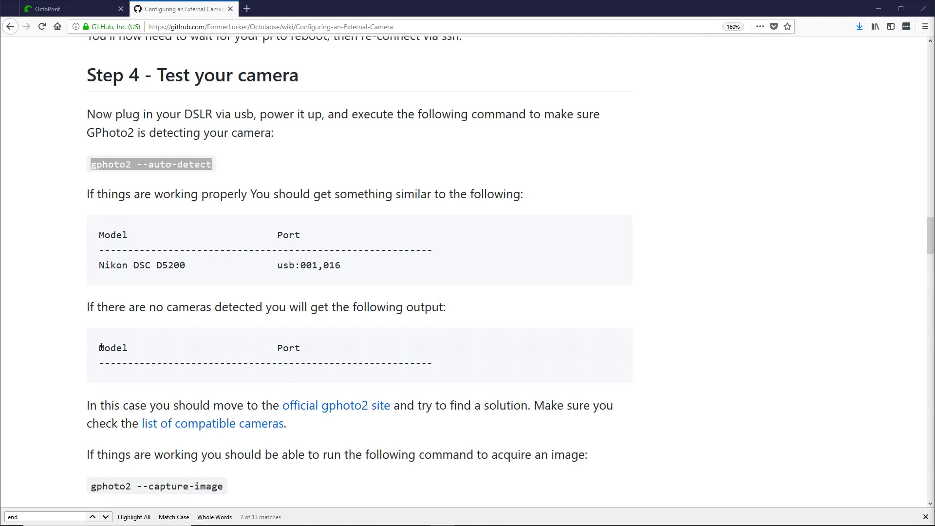
{"action": "left_click_drag", "start_coordinate": [100, 347], "coordinate": [448, 366]}
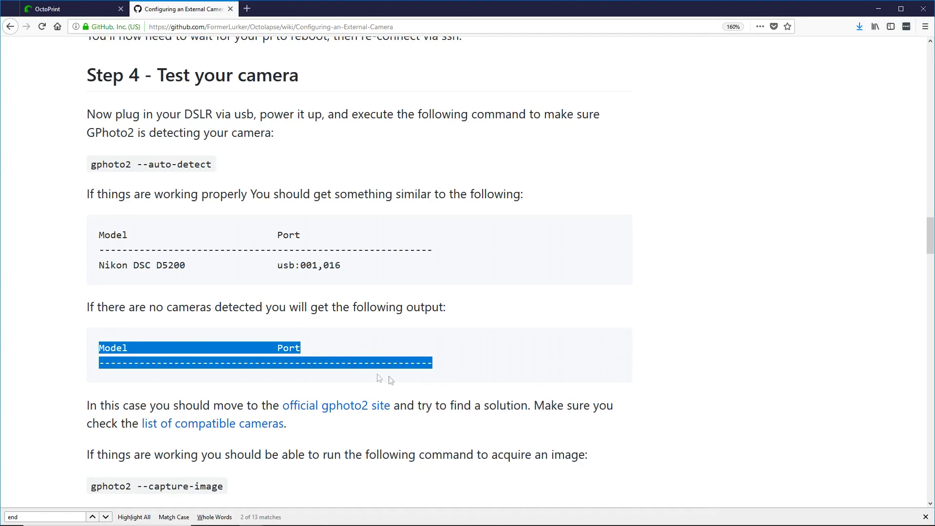
{"action": "left_click", "coordinate": [608, 416]}
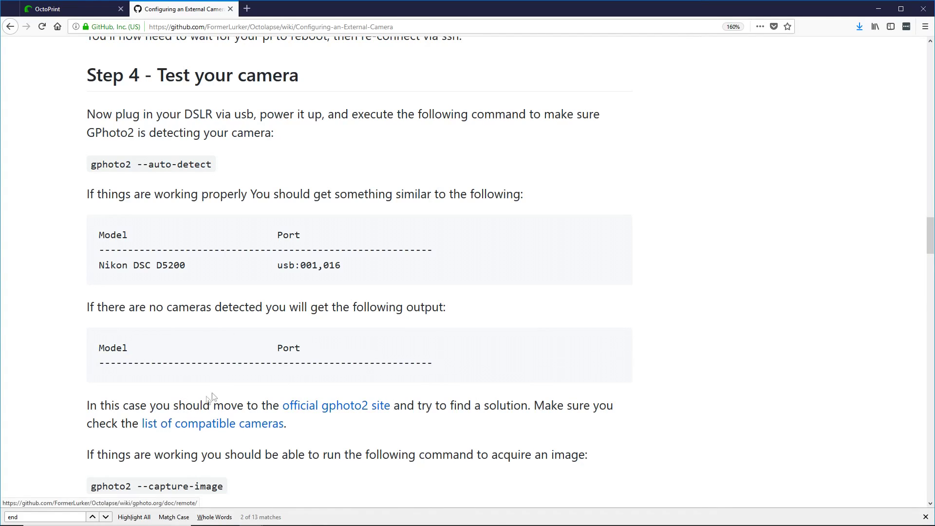
Step: Open the official gphoto2 site and the list of compatible cameras from the wiki's Step 4 in new browser tabs
{"action": "right_click", "coordinate": [321, 408]}
{"action": "left_click", "coordinate": [351, 280]}
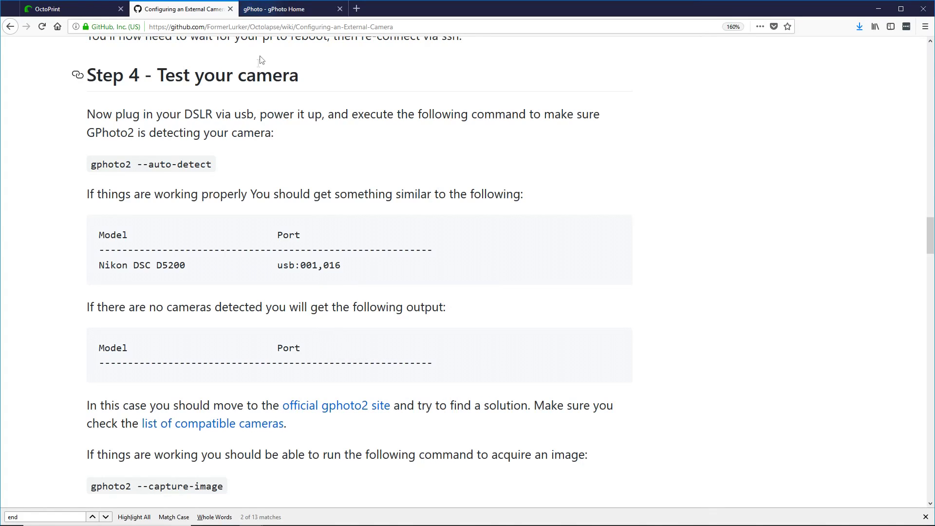
{"action": "left_click", "coordinate": [272, 6]}
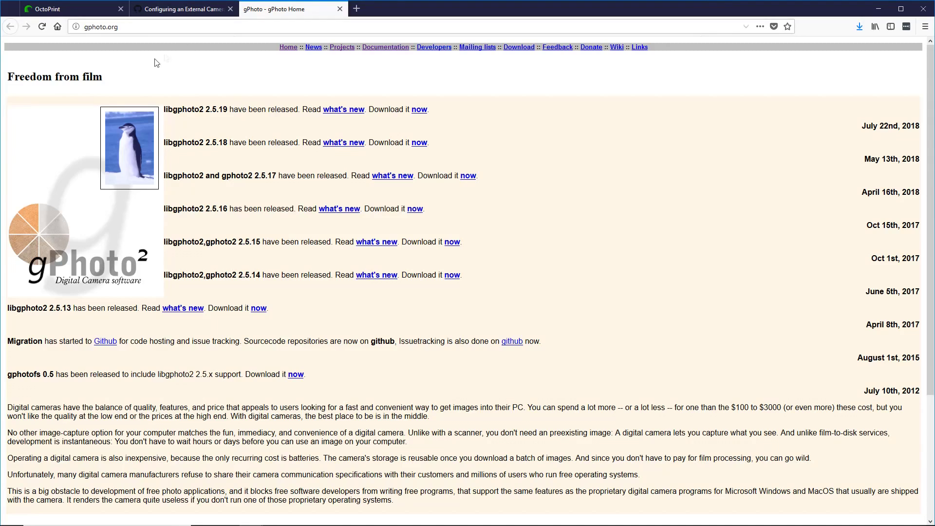
{"action": "left_click", "coordinate": [193, 8]}
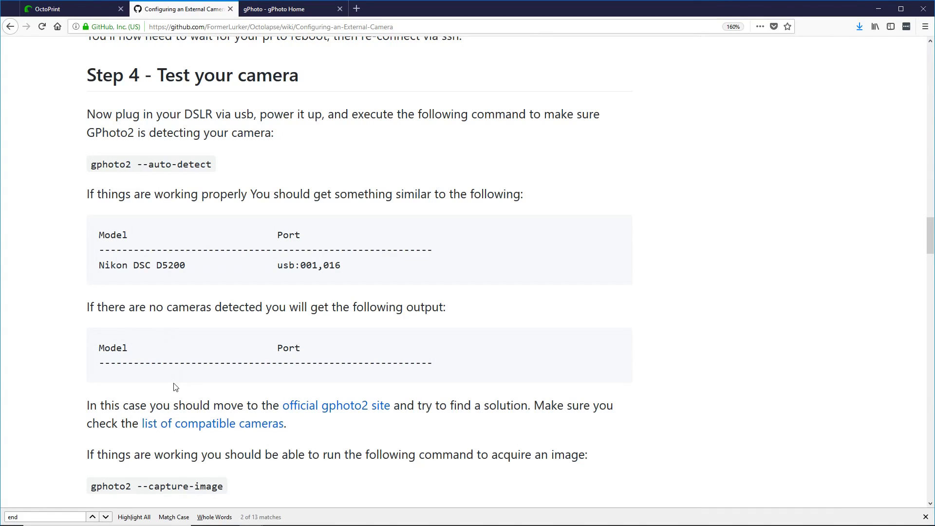
{"action": "right_click", "coordinate": [246, 424]}
{"action": "left_click", "coordinate": [289, 299]}
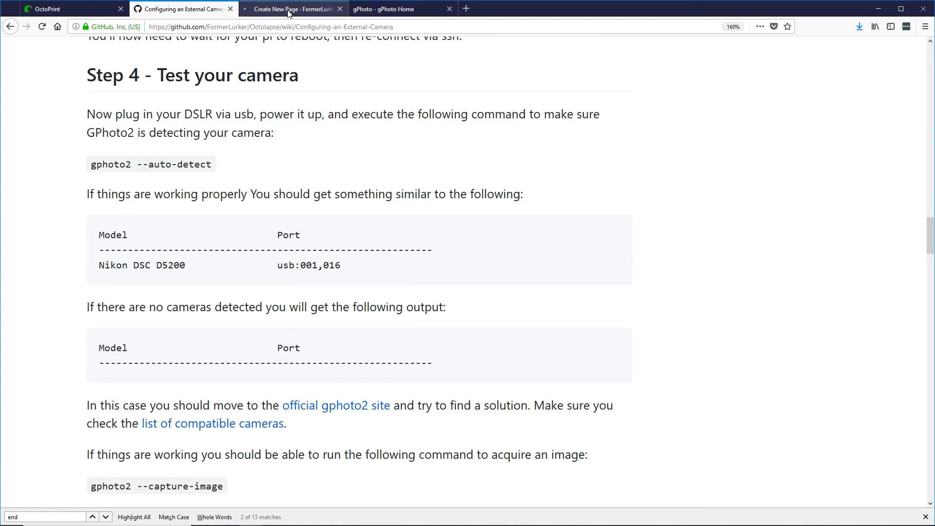
Step: Switch to the gPhoto site's tab, go to its documentation and open the full page on remote controllable cameras
{"action": "left_click", "coordinate": [291, 9]}
{"action": "scroll", "coordinate": [250, 205], "scroll_direction": "down", "scroll_amount": 3}
{"action": "scroll", "coordinate": [250, 205], "scroll_direction": "up", "scroll_amount": 3}
{"action": "left_click", "coordinate": [184, 9]}
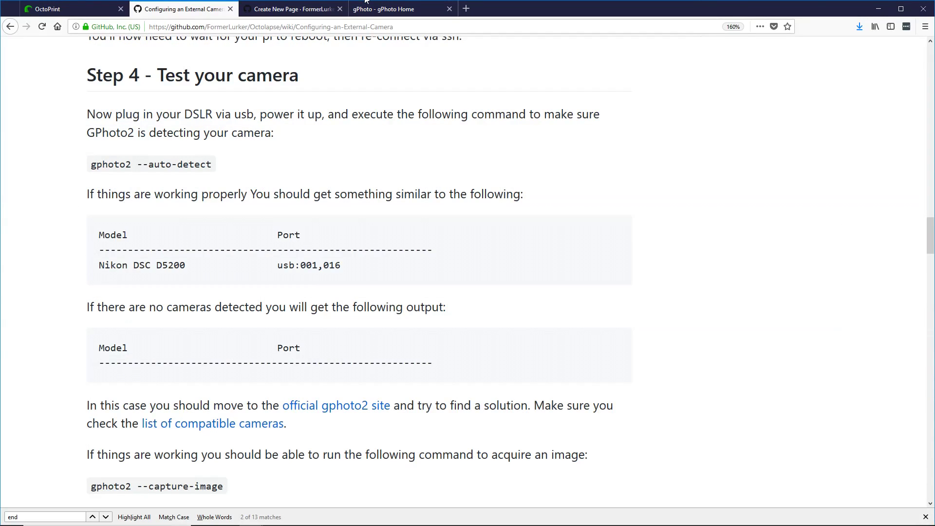
{"action": "left_click", "coordinate": [366, 10]}
{"action": "left_click", "coordinate": [385, 47]}
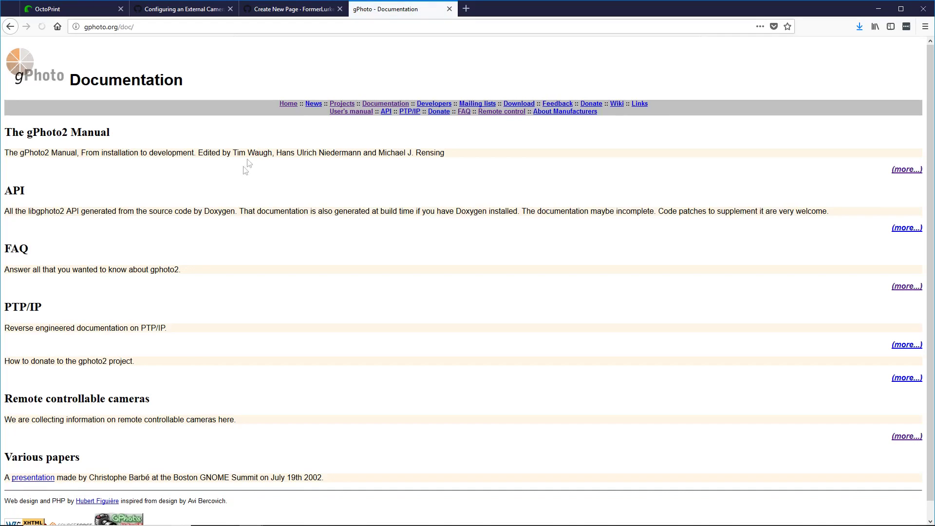
{"action": "scroll", "coordinate": [93, 271], "scroll_direction": "down", "scroll_amount": 1}
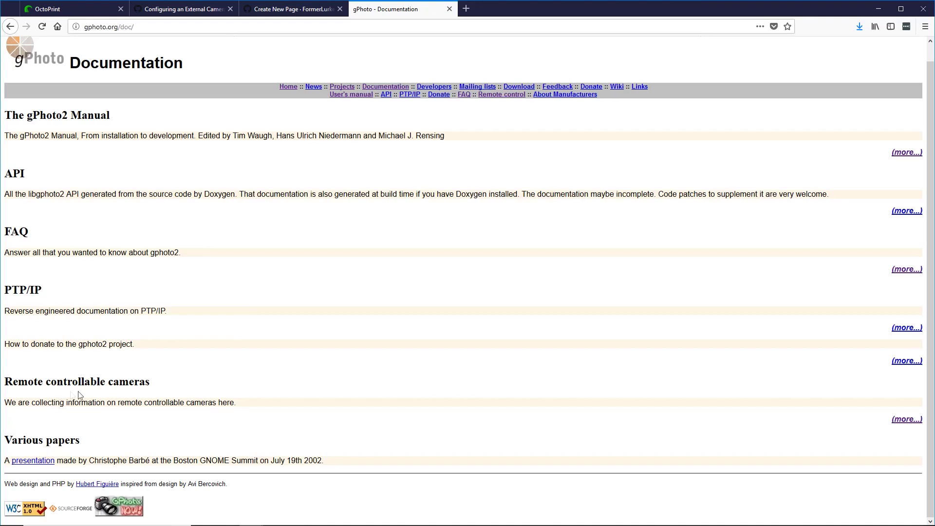
{"action": "left_click", "coordinate": [904, 420]}
Step: Look through the gPhoto list of supported cameras, checking the Canon models' capture support, controllable aspects and notes
{"action": "scroll", "coordinate": [148, 273], "scroll_direction": "down", "scroll_amount": 7}
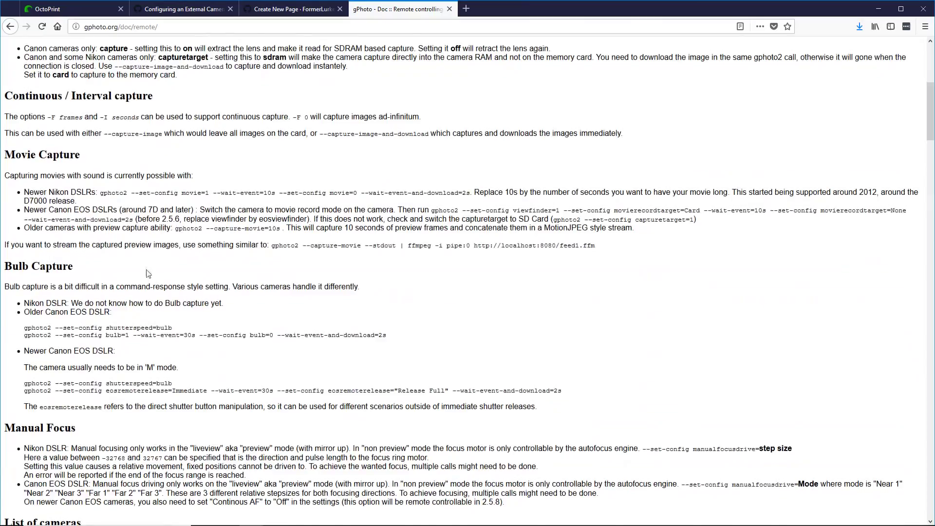
{"action": "scroll", "coordinate": [148, 273], "scroll_direction": "down", "scroll_amount": 8}
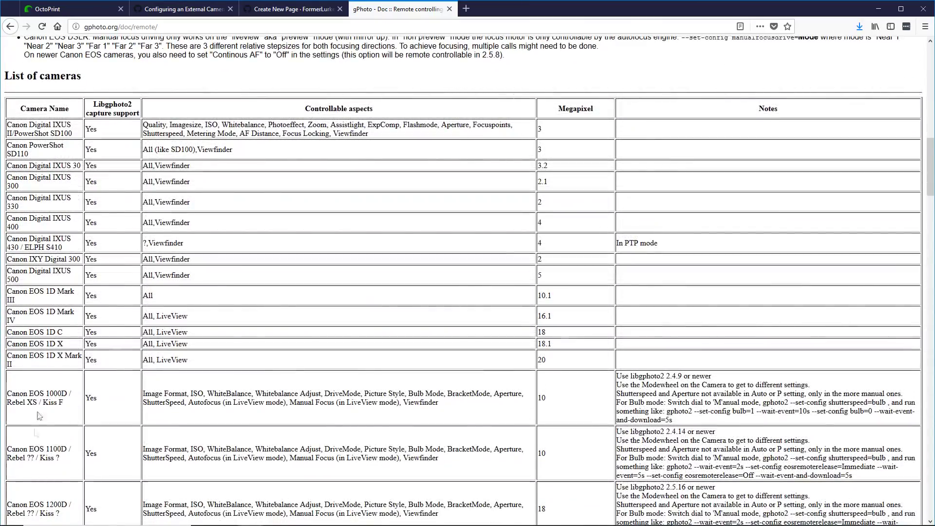
{"action": "scroll", "coordinate": [561, 300], "scroll_direction": "down", "scroll_amount": 3}
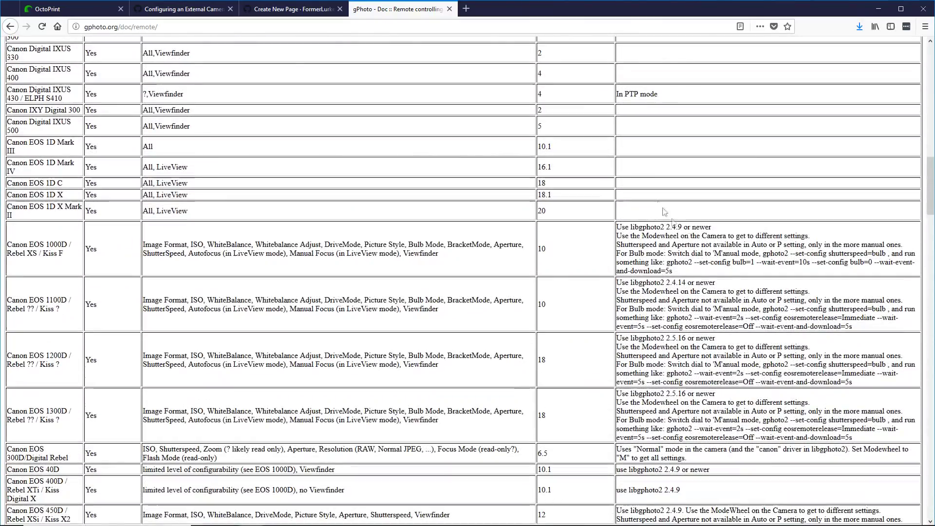
{"action": "scroll", "coordinate": [759, 408], "scroll_direction": "down", "scroll_amount": 4}
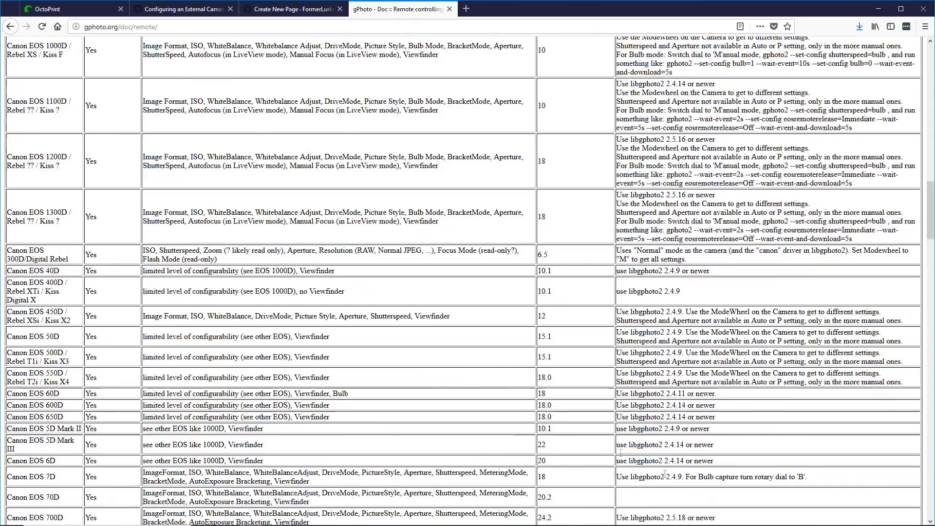
{"action": "scroll", "coordinate": [691, 487], "scroll_direction": "down", "scroll_amount": 5}
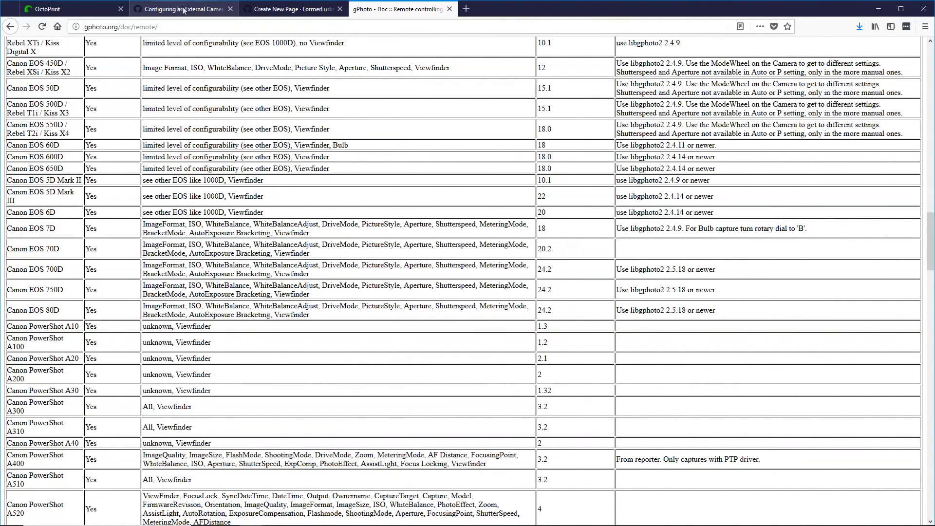
Step: Return to the wiki, copy the gphoto2 --capture-image command from Step 4 and run it in the SSH terminal
{"action": "left_click", "coordinate": [161, 12]}
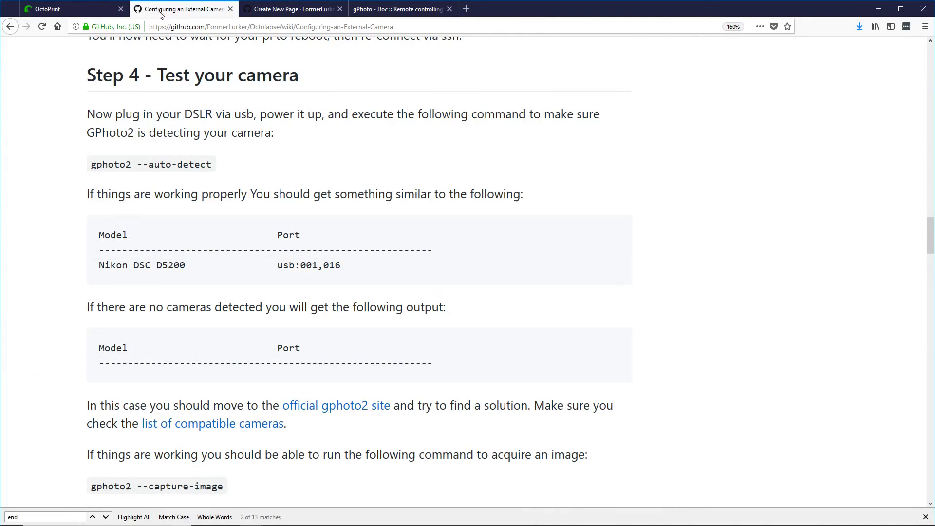
{"action": "scroll", "coordinate": [334, 293], "scroll_direction": "down", "scroll_amount": 2}
{"action": "scroll", "coordinate": [333, 290], "scroll_direction": "down", "scroll_amount": 3}
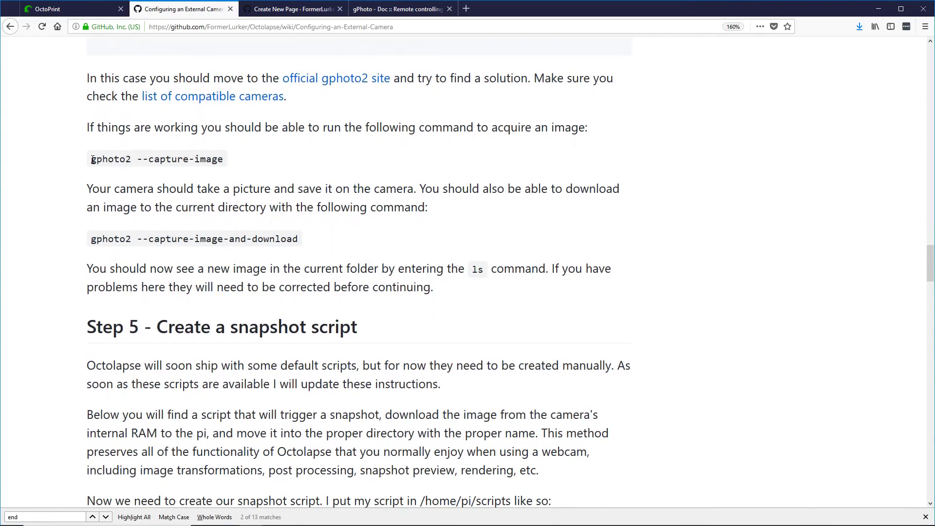
{"action": "left_click_drag", "start_coordinate": [93, 159], "coordinate": [224, 160]}
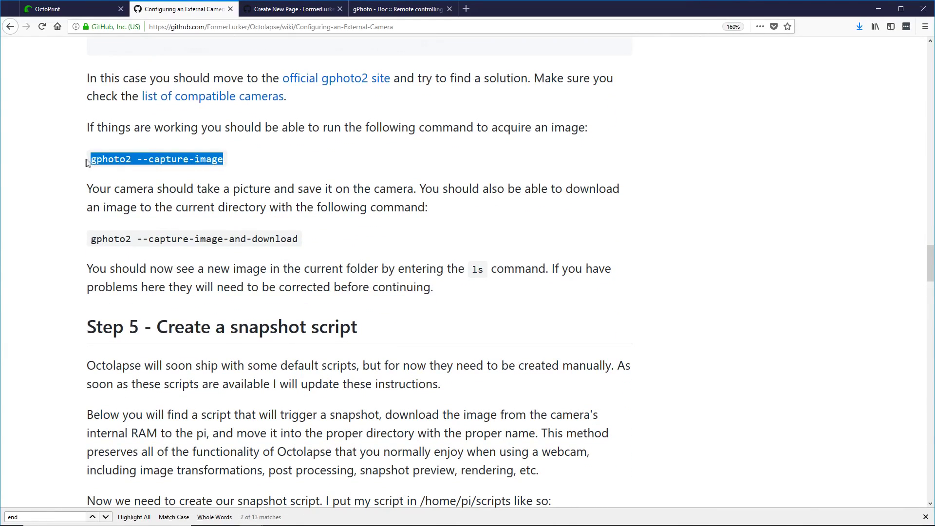
{"action": "right_click", "coordinate": [158, 160]}
{"action": "left_click", "coordinate": [184, 170]}
{"action": "key", "text": "alt+Tab"}
{"action": "key", "text": "shift+Insert"}
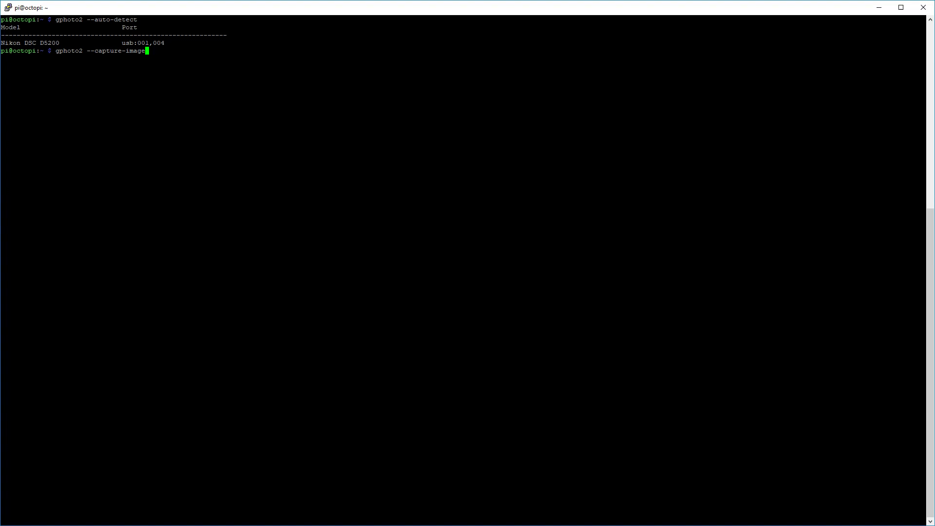
{"action": "key", "text": "Return"}
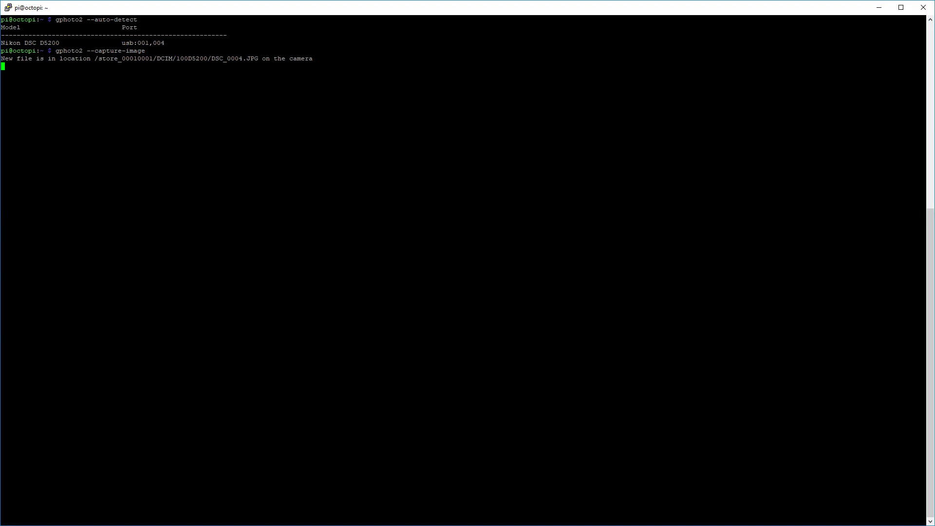
{"action": "left_click_drag", "start_coordinate": [925, 59], "coordinate": [5, 59]}
{"action": "left_click", "coordinate": [4, 58]}
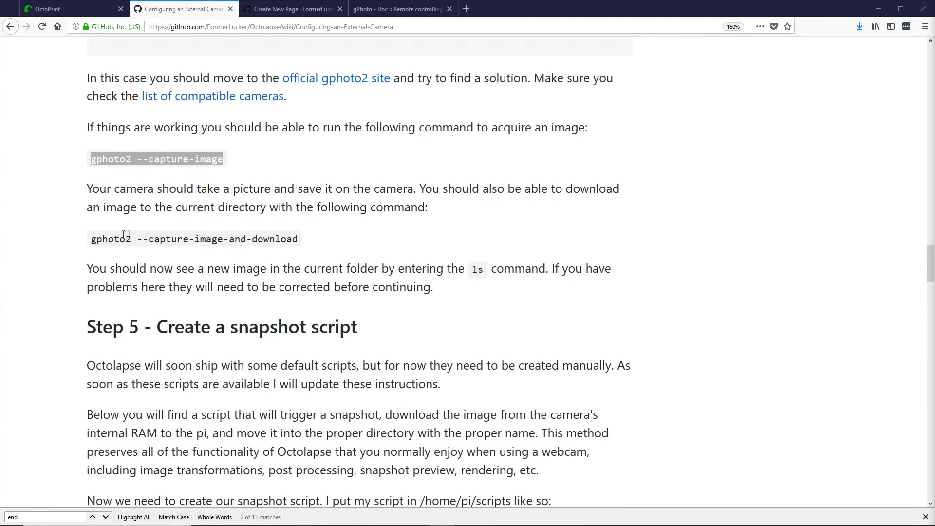
Step: Copy the wiki's gphoto2 --capture-image-and-download command and run it in the SSH terminal
{"action": "left_click_drag", "start_coordinate": [92, 240], "coordinate": [297, 240]}
{"action": "right_click", "coordinate": [293, 240]}
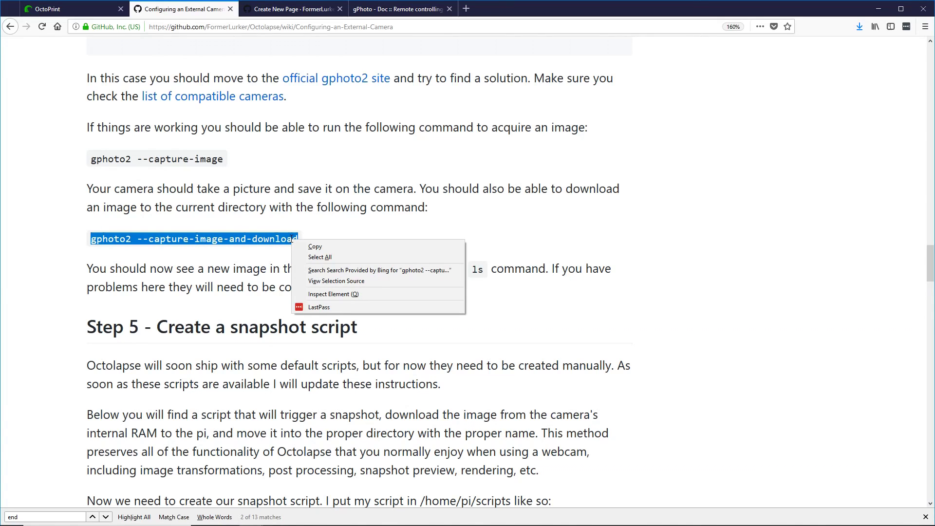
{"action": "left_click", "coordinate": [308, 247]}
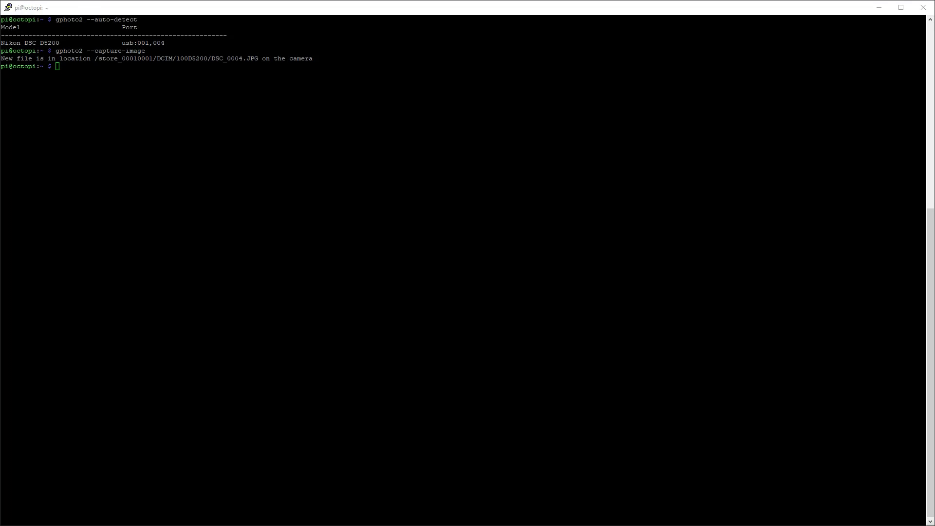
{"action": "key", "text": "shift+Insert"}
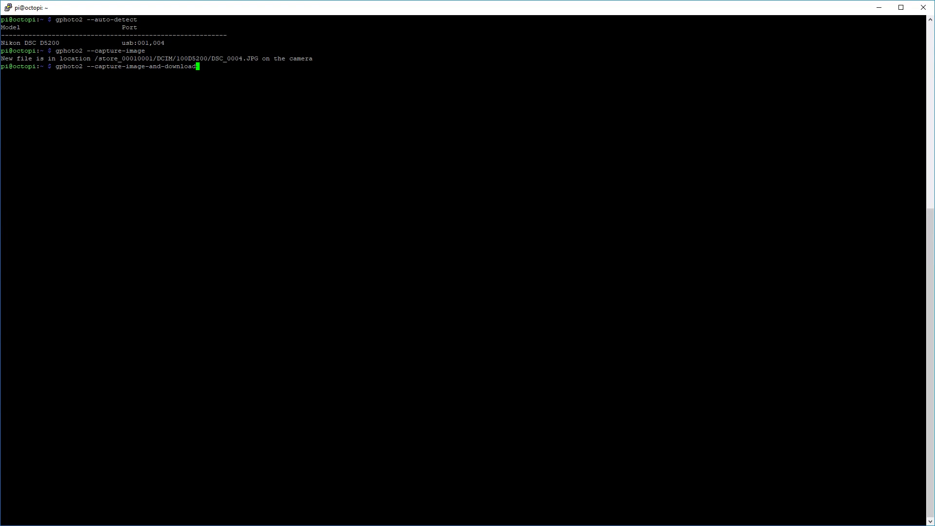
{"action": "key", "text": "Return"}
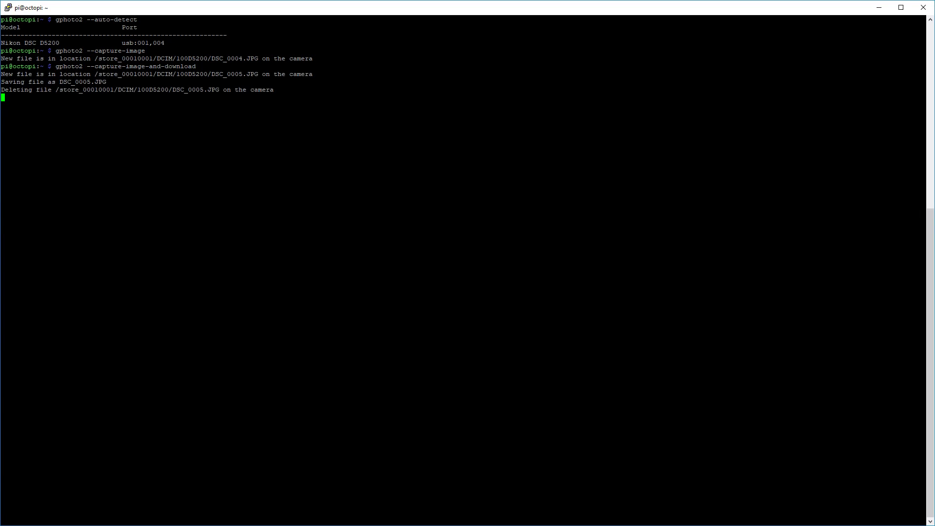
{"action": "left_click_drag", "start_coordinate": [56, 82], "coordinate": [108, 82]}
Step: List the current directory with ls and delete the downloaded test photo with rm DSC_0005.JPG
{"action": "type", "text": "ls"}
{"action": "key", "text": "Return"}
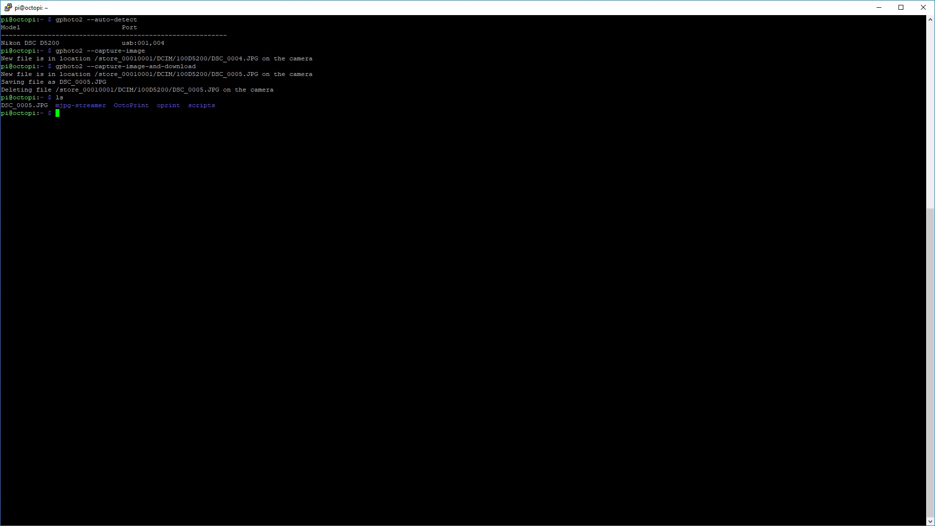
{"action": "type", "text": "rm DSC_0005.JPG"}
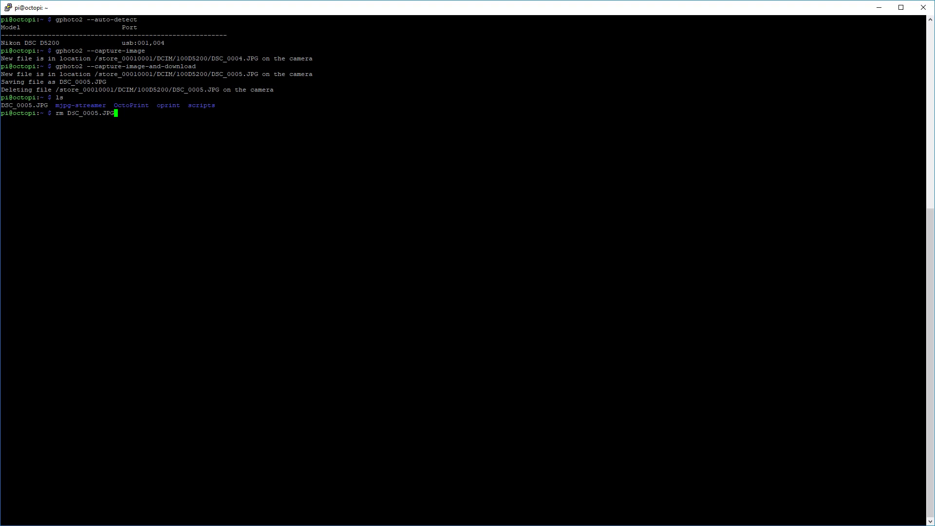
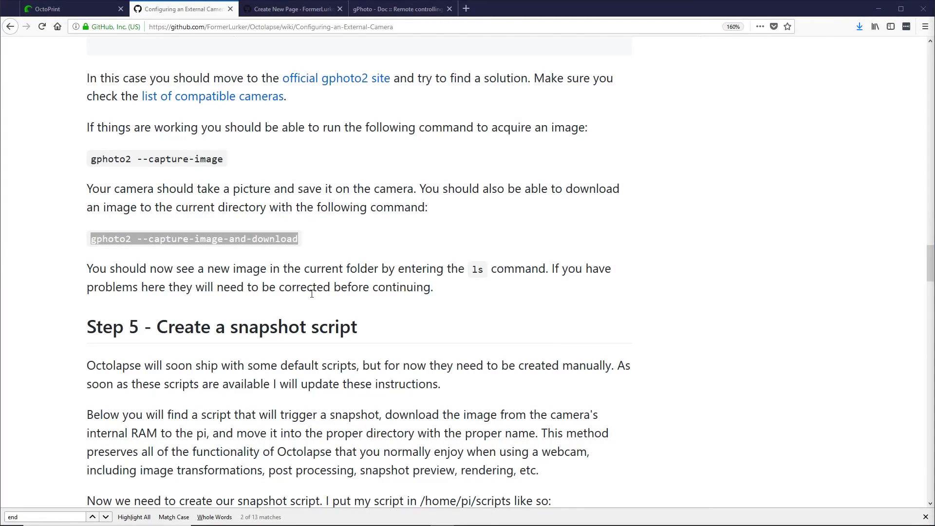
Step: Copy cd /home/pi/scripts from the wiki's Step 5, run it in the SSH terminal and list the folder's contents with ls
{"action": "scroll", "coordinate": [197, 174], "scroll_direction": "down", "scroll_amount": 3}
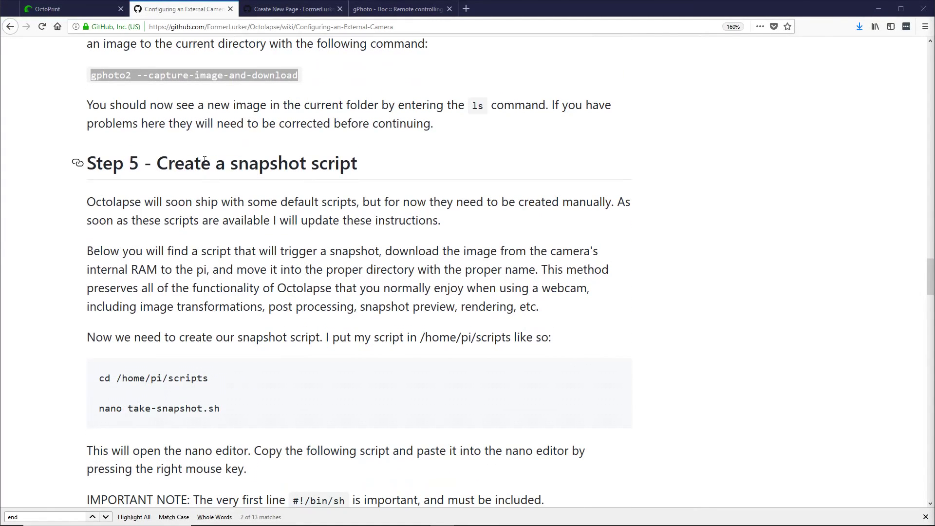
{"action": "scroll", "coordinate": [150, 125], "scroll_direction": "down", "scroll_amount": 3}
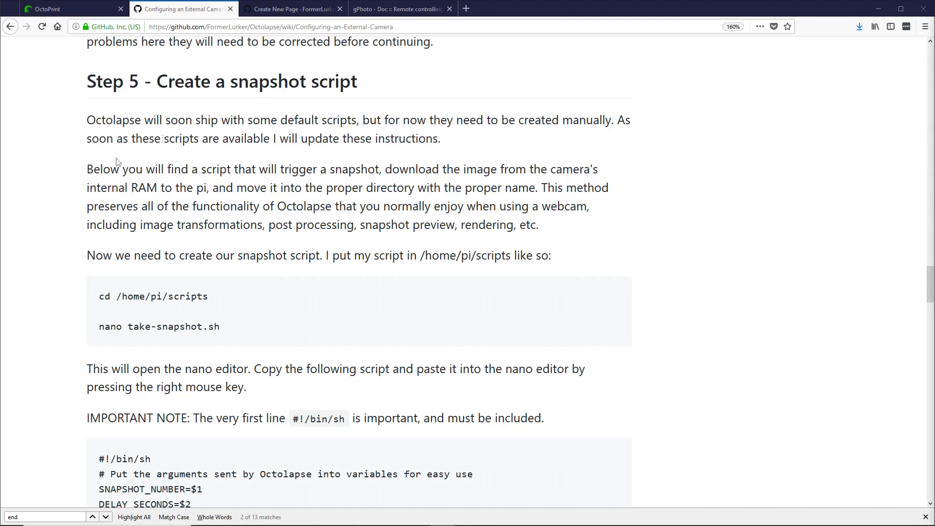
{"action": "scroll", "coordinate": [92, 254], "scroll_direction": "down", "scroll_amount": 2}
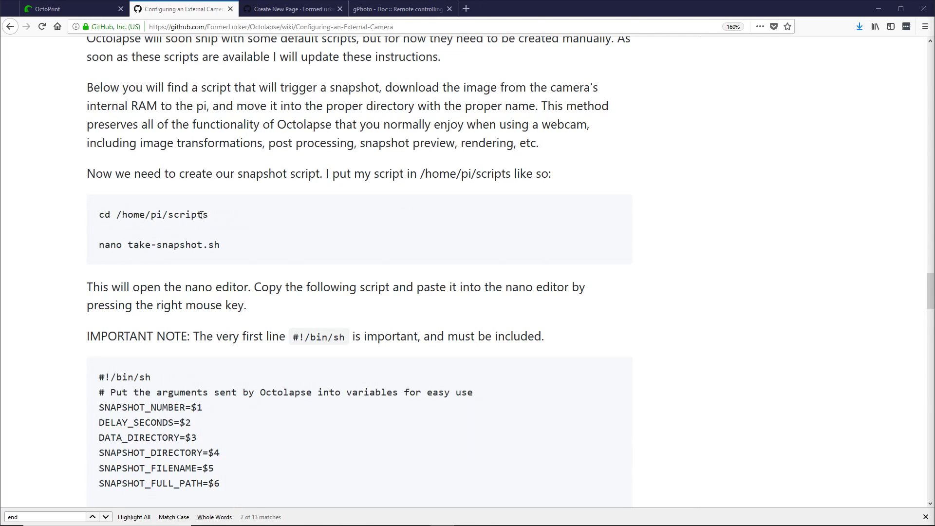
{"action": "left_click_drag", "start_coordinate": [209, 215], "coordinate": [117, 216]}
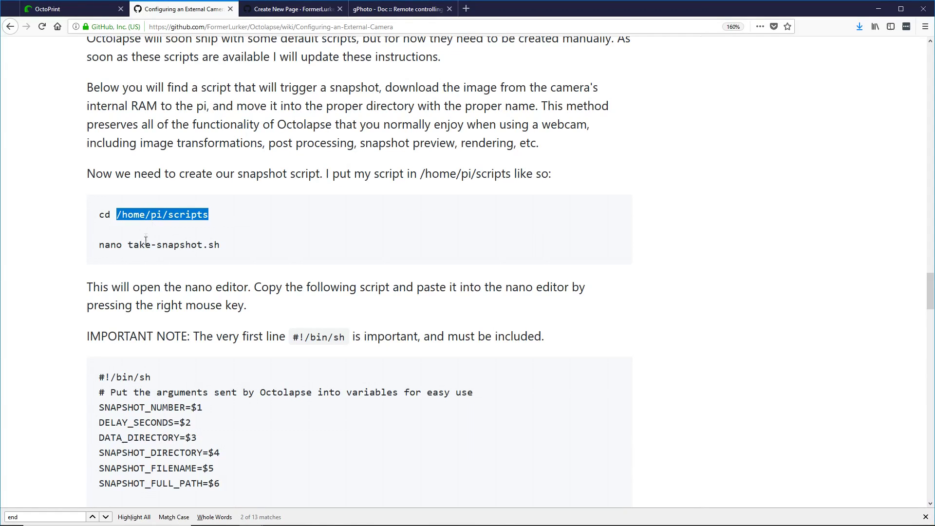
{"action": "left_click", "coordinate": [206, 215]}
{"action": "left_click_drag", "start_coordinate": [210, 216], "coordinate": [102, 214]}
{"action": "right_click", "coordinate": [124, 220]}
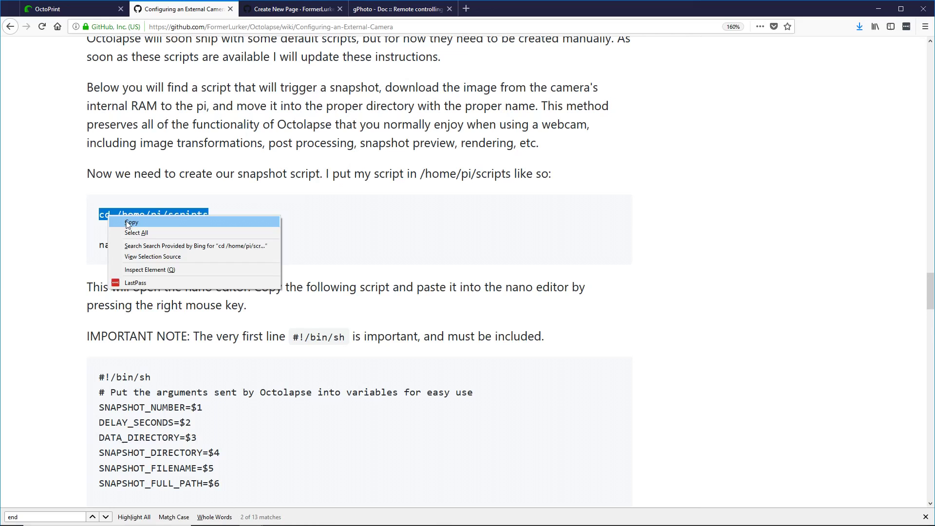
{"action": "left_click", "coordinate": [142, 225]}
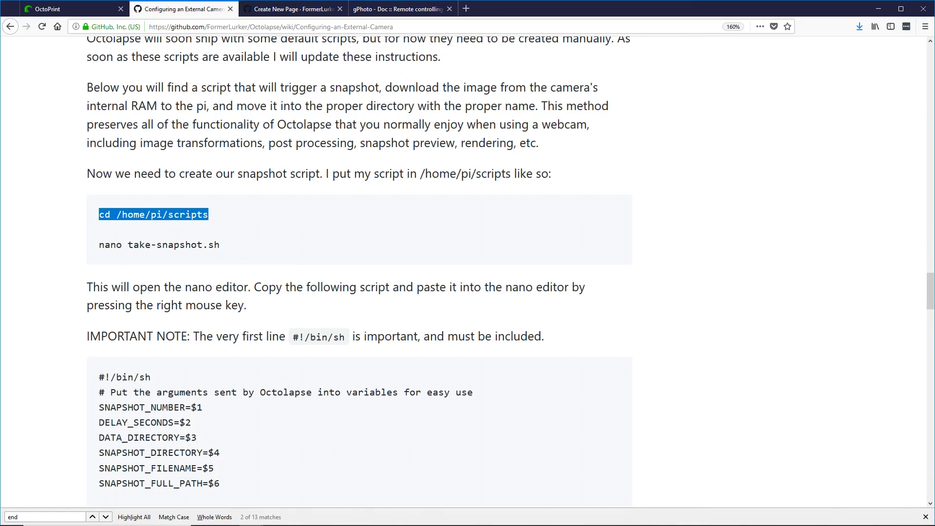
{"action": "key", "text": "alt+Tab"}
{"action": "key", "text": "shift+Insert"}
{"action": "key", "text": "Return"}
{"action": "type", "text": "ls"}
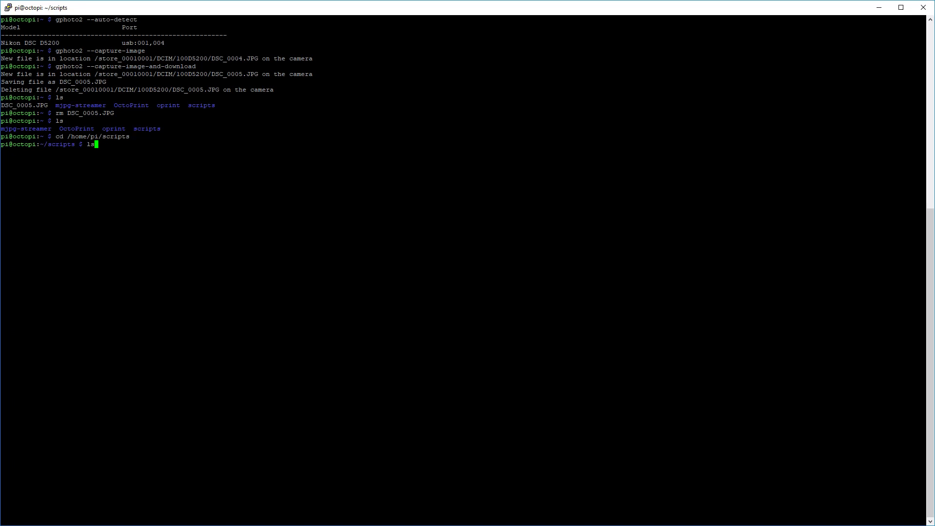
{"action": "key", "text": "Return"}
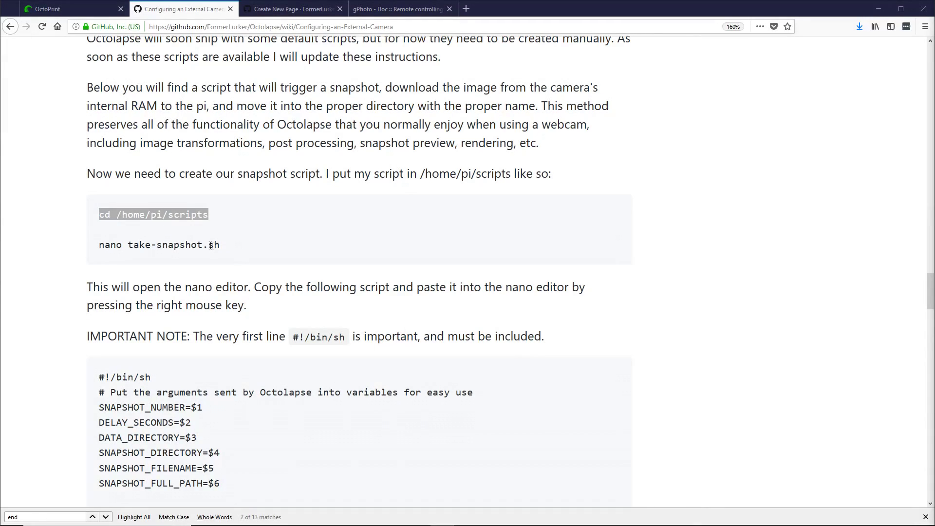
Step: Copy nano take-snapshot.sh from the wiki and run it in the SSH terminal to open the new script file
{"action": "left_click_drag", "start_coordinate": [221, 245], "coordinate": [105, 246]}
{"action": "right_click", "coordinate": [106, 246]}
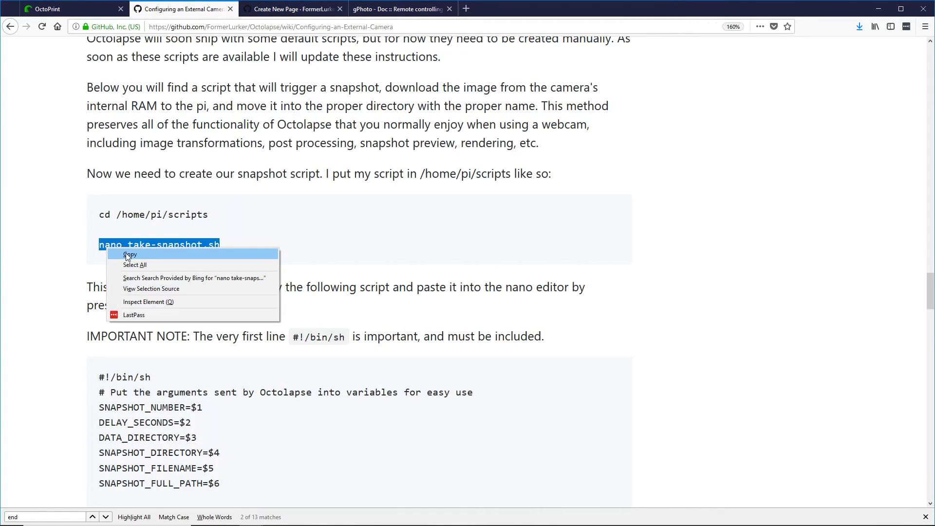
{"action": "left_click", "coordinate": [126, 252]}
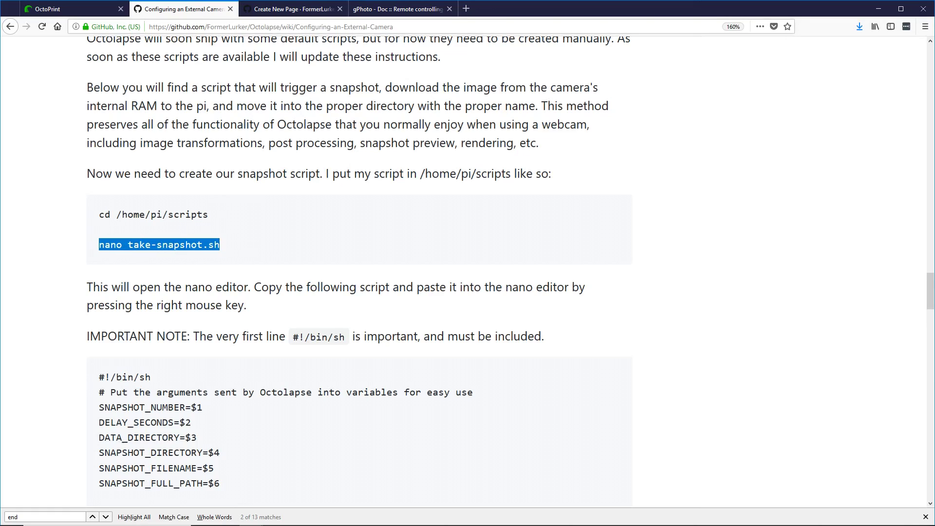
{"action": "left_click", "coordinate": [418, 518]}
{"action": "key", "text": "shift+Insert"}
{"action": "key", "text": "Return"}
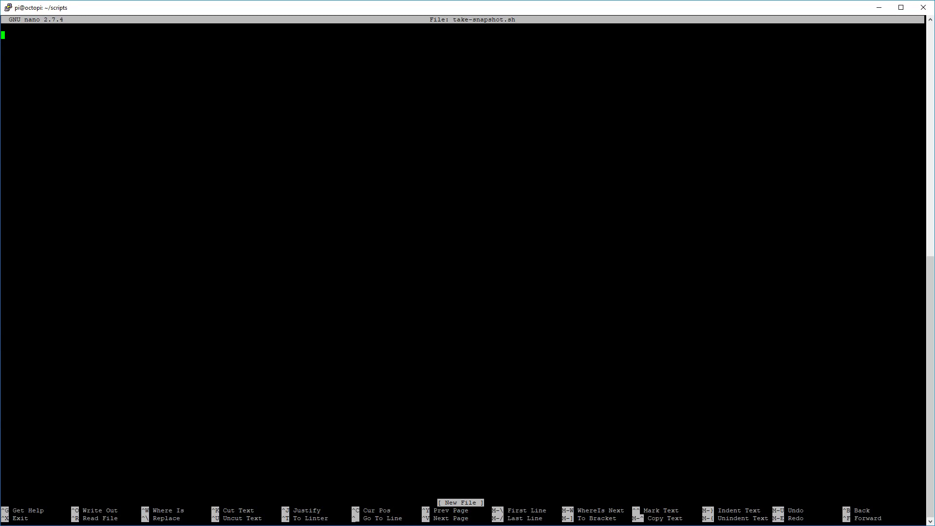
Step: Switch to the wiki and review the take-snapshot.sh script: its directory check, gphoto2 capture line and missing-snapshot check
{"action": "key", "text": "alt+Tab"}
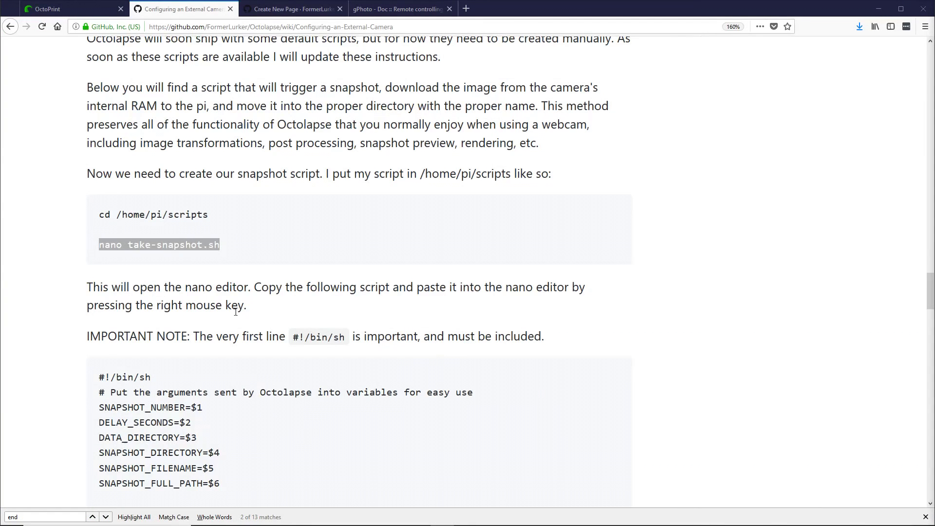
{"action": "scroll", "coordinate": [93, 194], "scroll_direction": "down", "scroll_amount": 5}
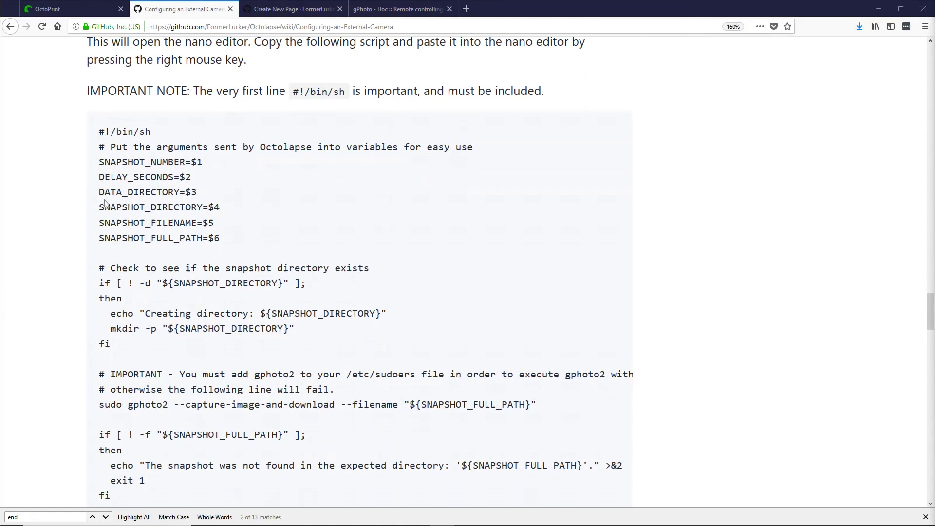
{"action": "left_click_drag", "start_coordinate": [158, 283], "coordinate": [282, 304]}
{"action": "scroll", "coordinate": [235, 287], "scroll_direction": "down", "scroll_amount": 5}
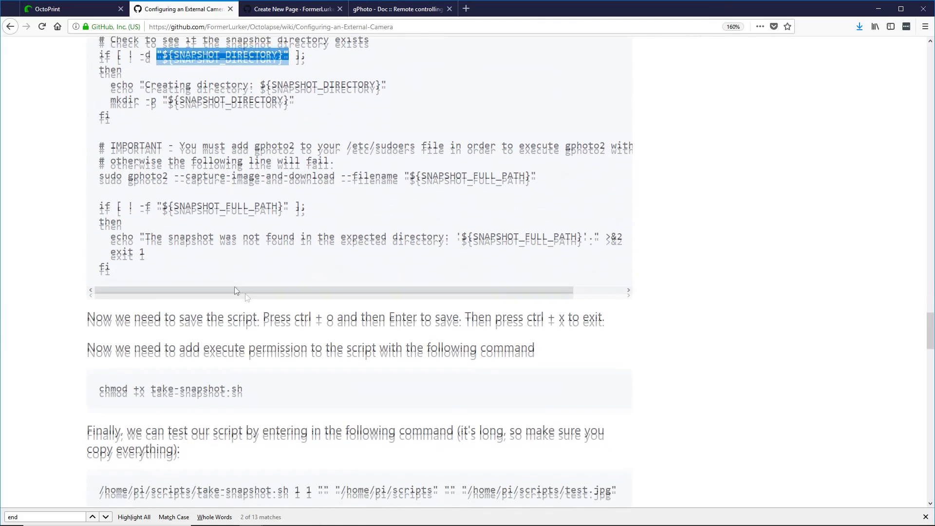
{"action": "left_click_drag", "start_coordinate": [102, 160], "coordinate": [545, 162]}
{"action": "left_click", "coordinate": [406, 159]}
{"action": "left_click_drag", "start_coordinate": [406, 158], "coordinate": [538, 162]}
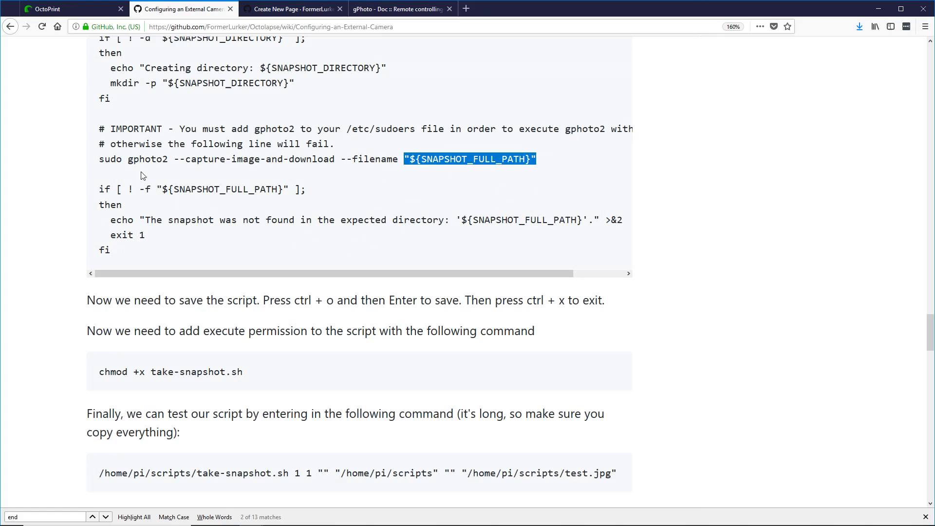
{"action": "left_click_drag", "start_coordinate": [102, 186], "coordinate": [141, 254]}
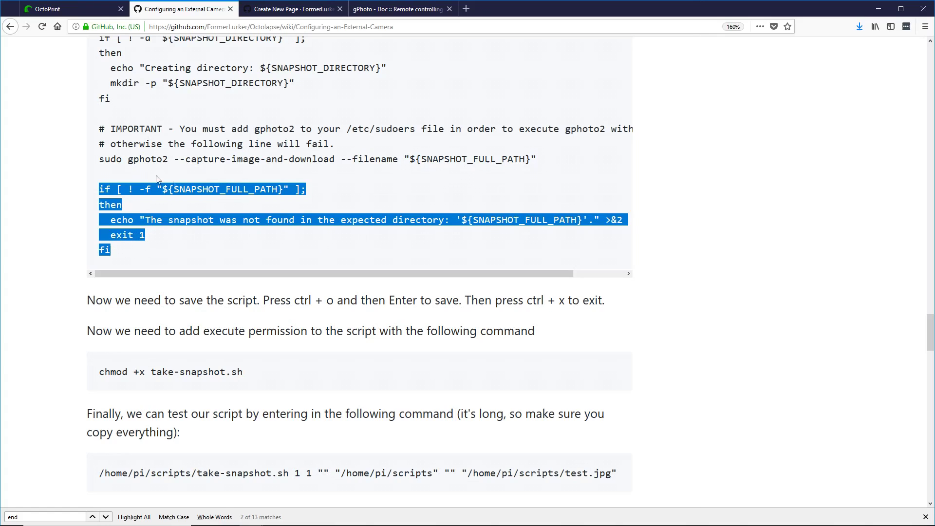
{"action": "scroll", "coordinate": [285, 201], "scroll_direction": "down", "scroll_amount": 2}
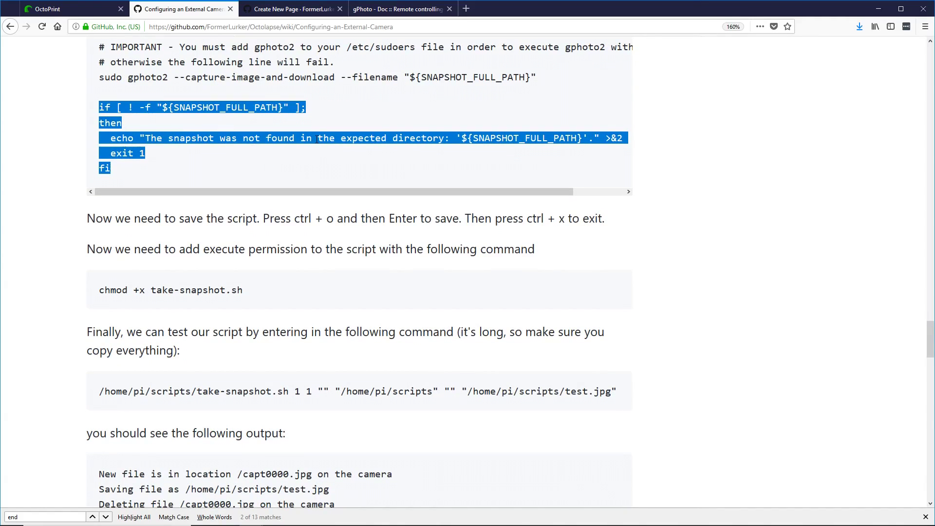
{"action": "scroll", "coordinate": [136, 329], "scroll_direction": "up", "scroll_amount": 4}
{"action": "scroll", "coordinate": [138, 229], "scroll_direction": "up", "scroll_amount": 6}
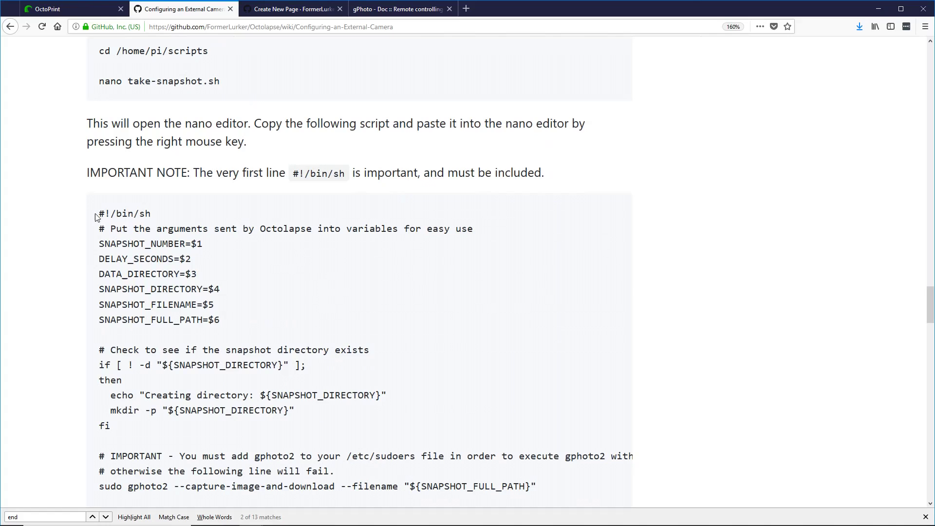
Step: Copy the complete script from the wiki, starting with the #!/bin/sh line, and paste it into take-snapshot.sh in nano
{"action": "left_click_drag", "start_coordinate": [99, 214], "coordinate": [156, 225]}
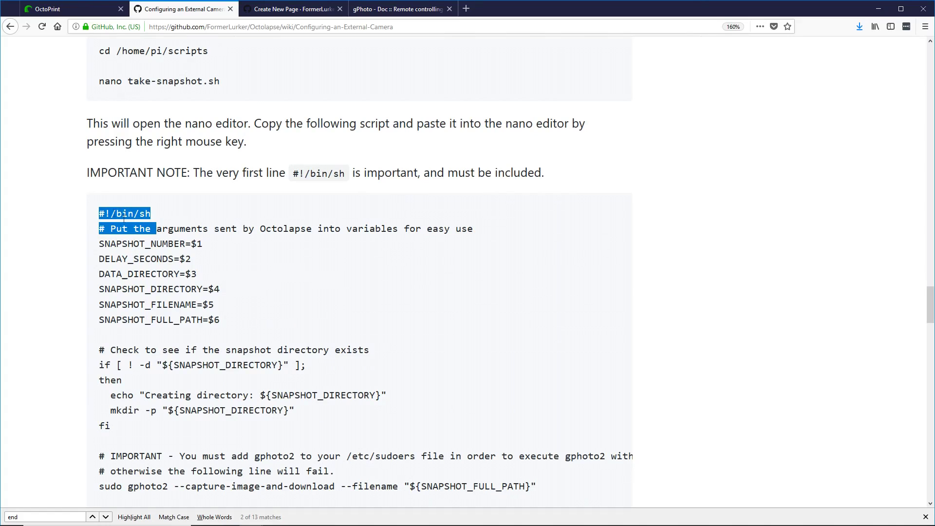
{"action": "left_click_drag", "start_coordinate": [98, 215], "coordinate": [246, 392]}
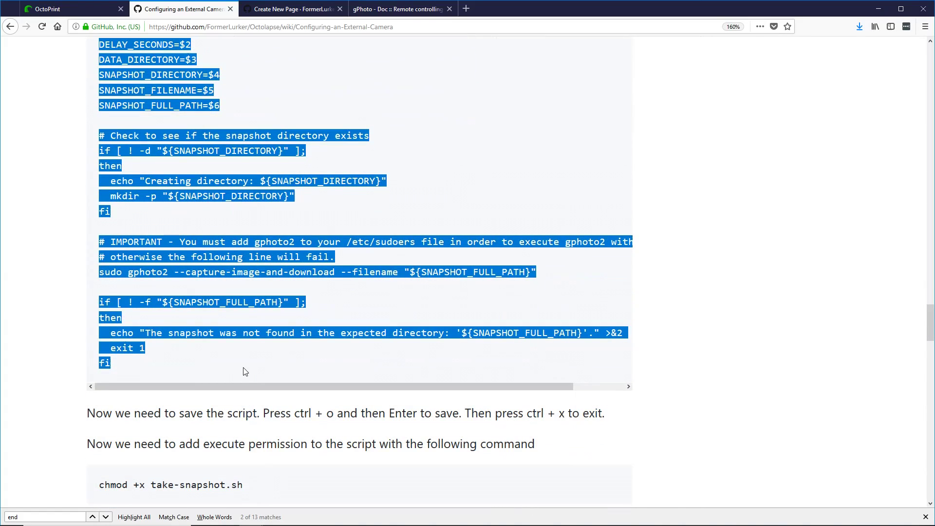
{"action": "right_click", "coordinate": [222, 345]}
{"action": "left_click", "coordinate": [264, 337]}
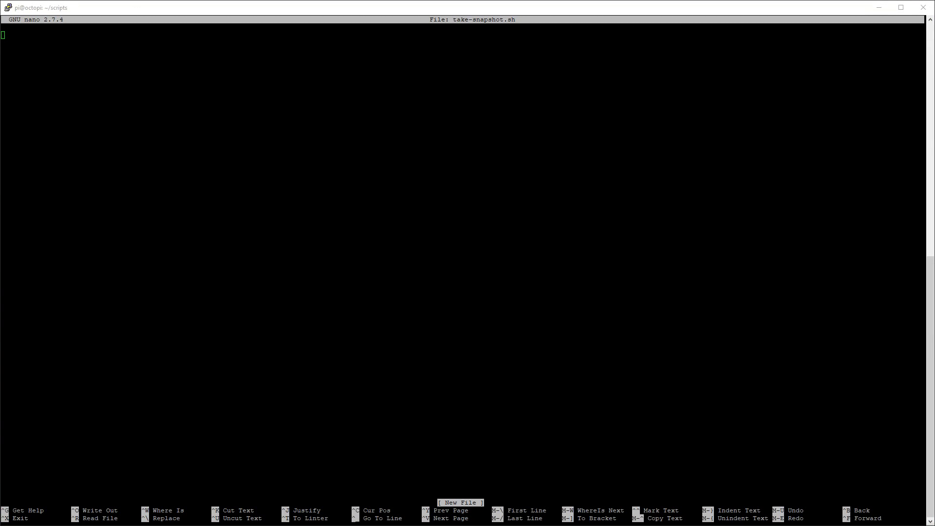
{"action": "key", "text": "shift+Insert"}
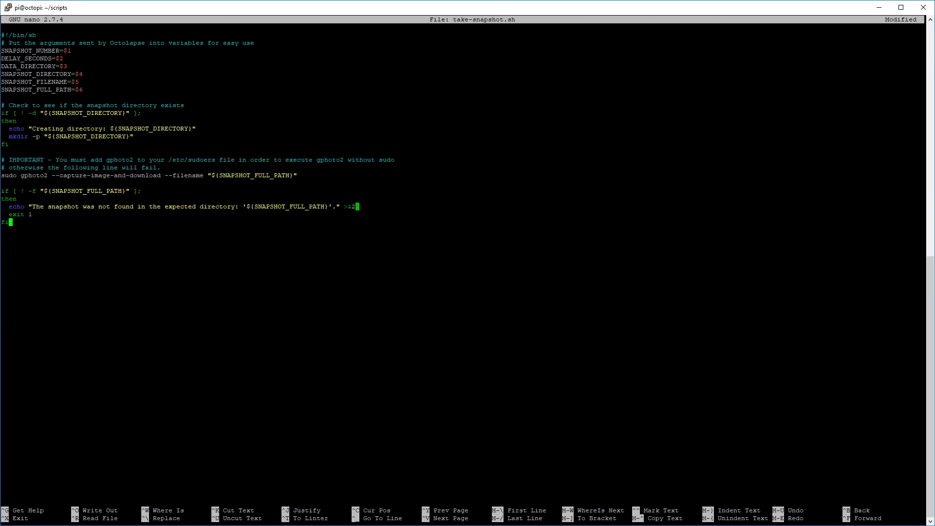
Step: Save the script under the name take-snapshot.sh and exit nano
{"action": "key", "text": "ctrl+o"}
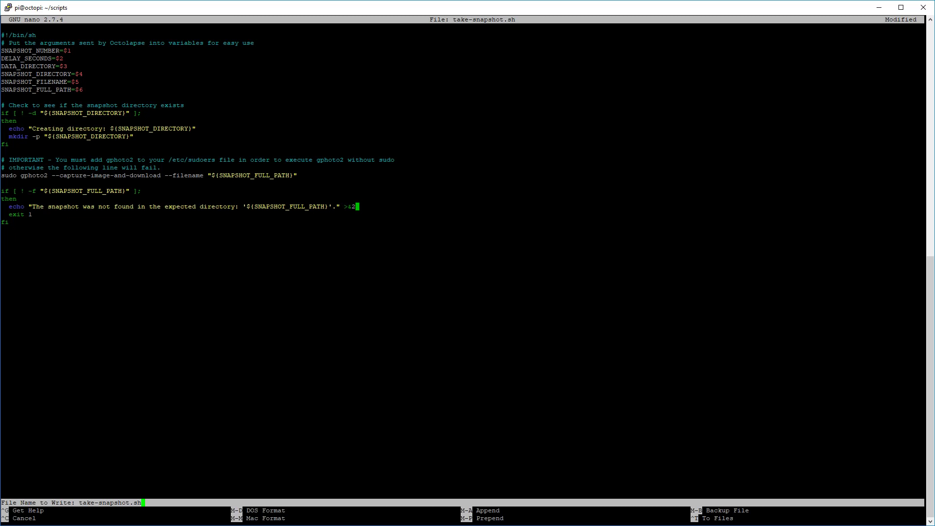
{"action": "key", "text": "Return"}
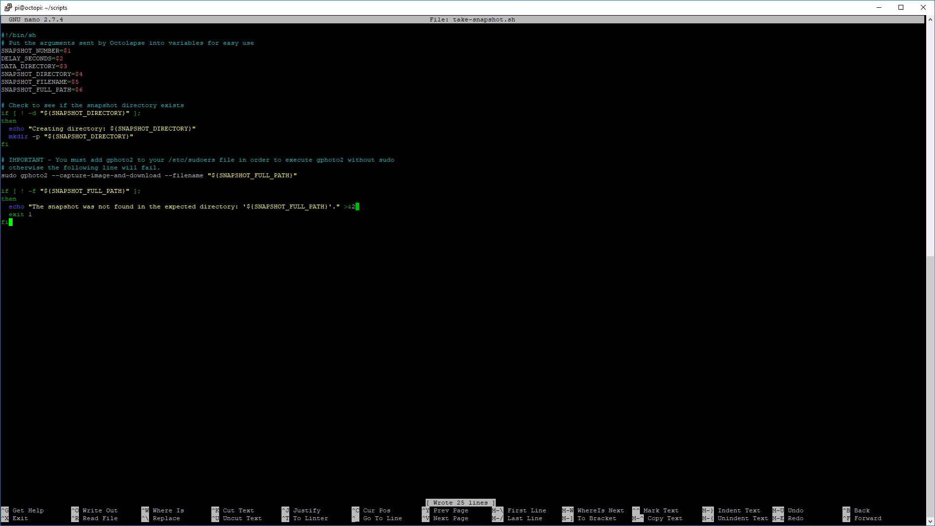
{"action": "key", "text": "ctrl+x"}
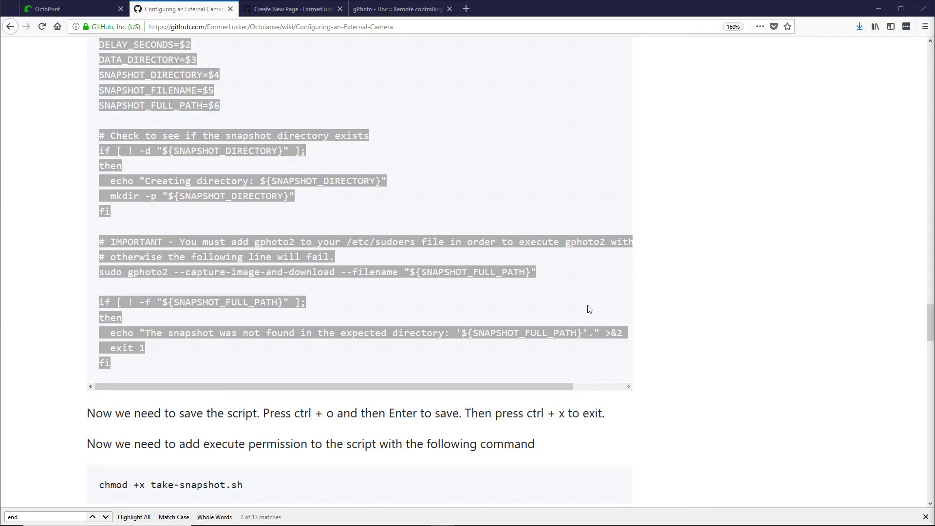
Step: Copy chmod +x take-snapshot.sh from the wiki and run it in the SSH terminal
{"action": "scroll", "coordinate": [364, 302], "scroll_direction": "down", "scroll_amount": 3}
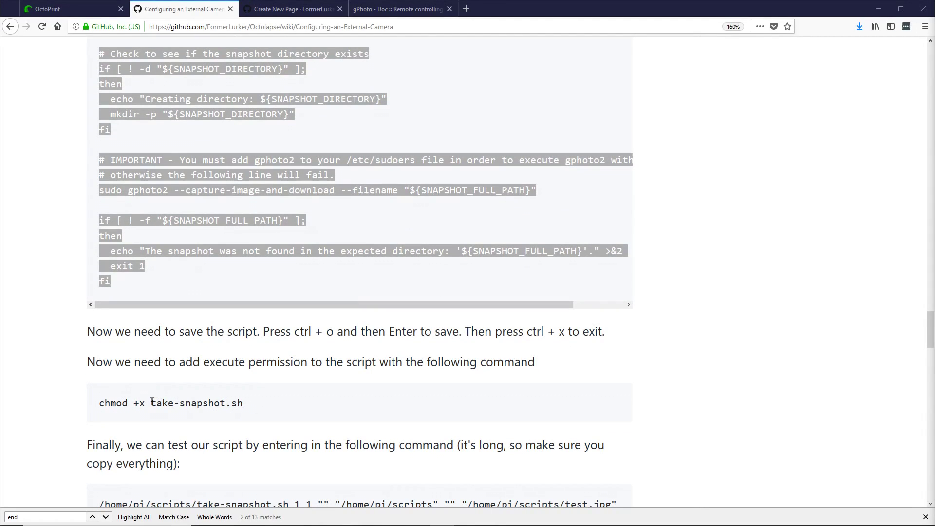
{"action": "left_click_drag", "start_coordinate": [150, 402], "coordinate": [98, 404]}
{"action": "left_click", "coordinate": [240, 404]}
{"action": "right_click", "coordinate": [103, 405]}
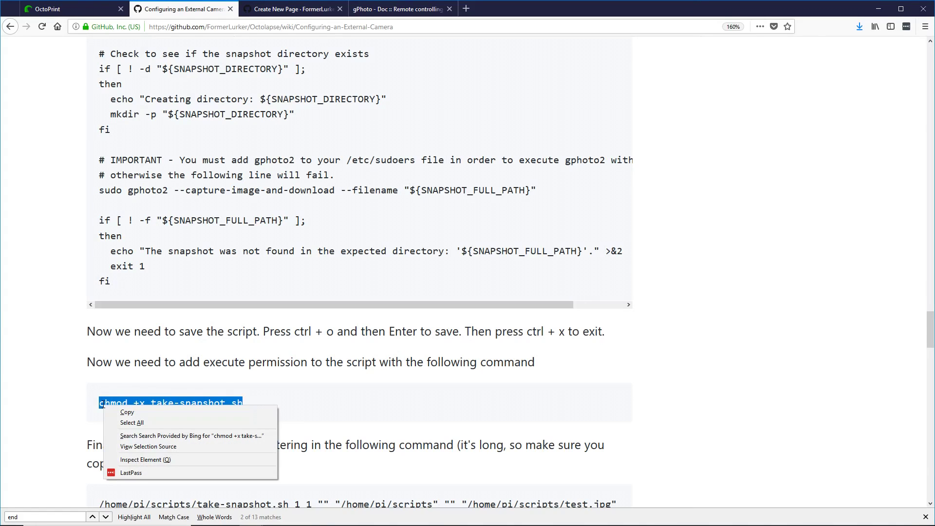
{"action": "left_click", "coordinate": [126, 412]}
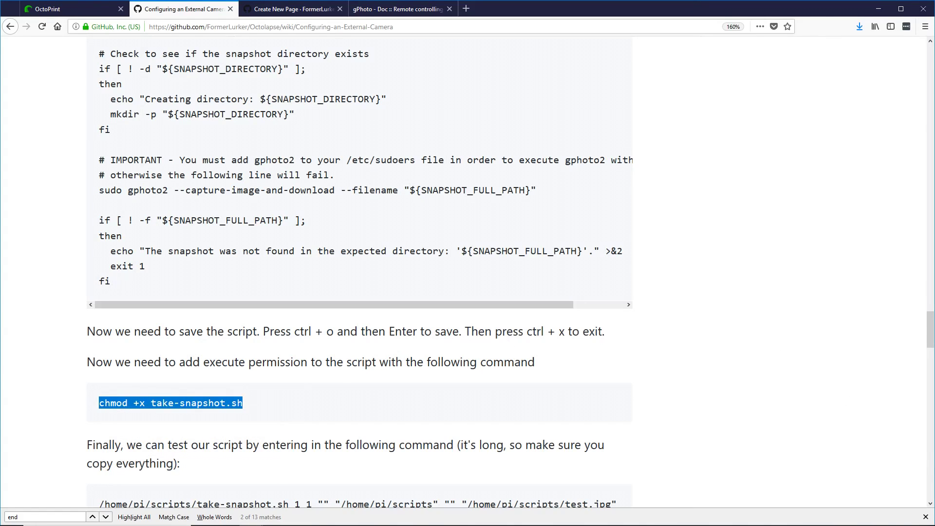
{"action": "key", "text": "alt+Tab"}
{"action": "key", "text": "shift+Insert"}
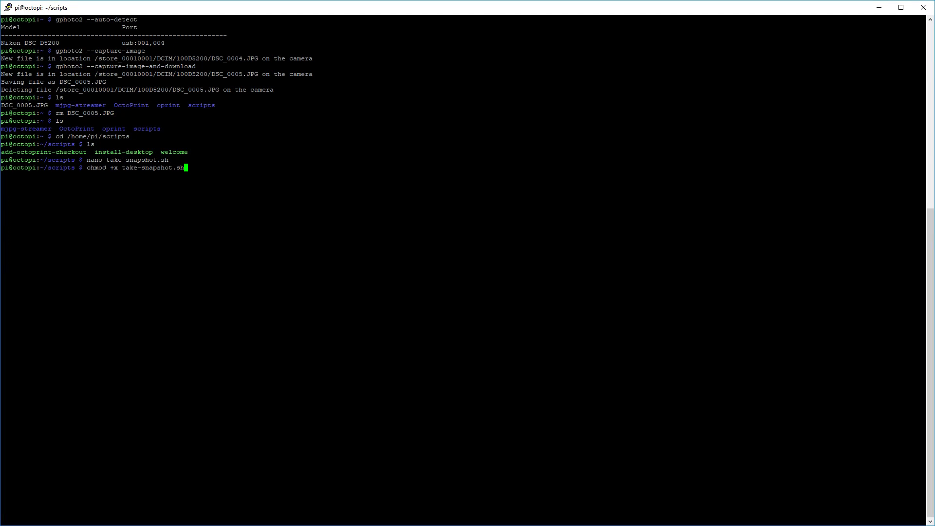
{"action": "key", "text": "Return"}
Step: Copy the wiki's test command /home/pi/scripts/take-snapshot.sh 1 1 "" "/home/pi/scripts" "" "/home/pi/scripts/test.jpg" and run it in the SSH terminal
{"action": "key", "text": "alt+Tab"}
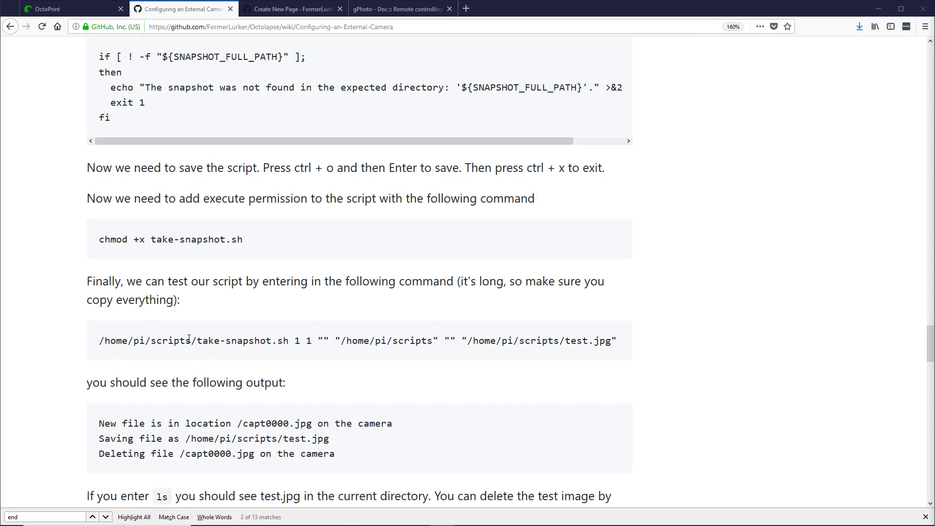
{"action": "left_click_drag", "start_coordinate": [99, 341], "coordinate": [617, 345]}
{"action": "right_click", "coordinate": [601, 342]}
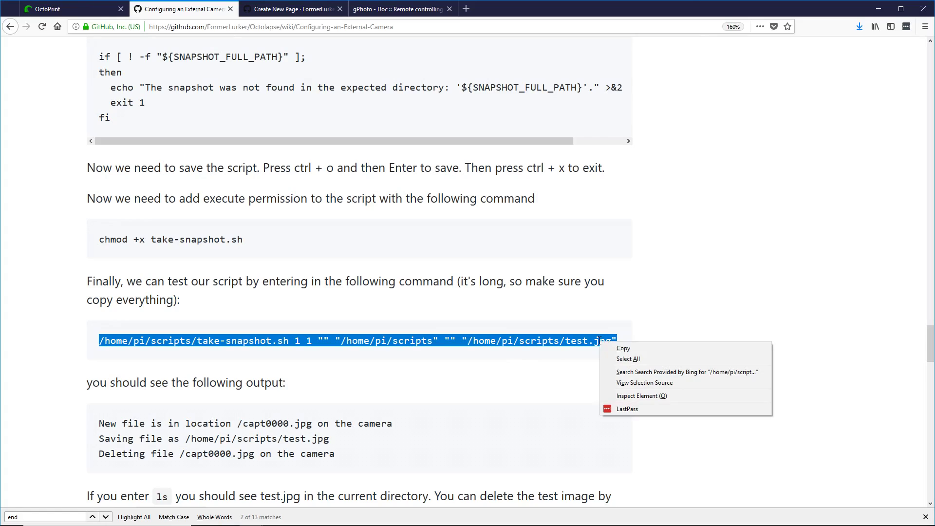
{"action": "left_click", "coordinate": [658, 347]}
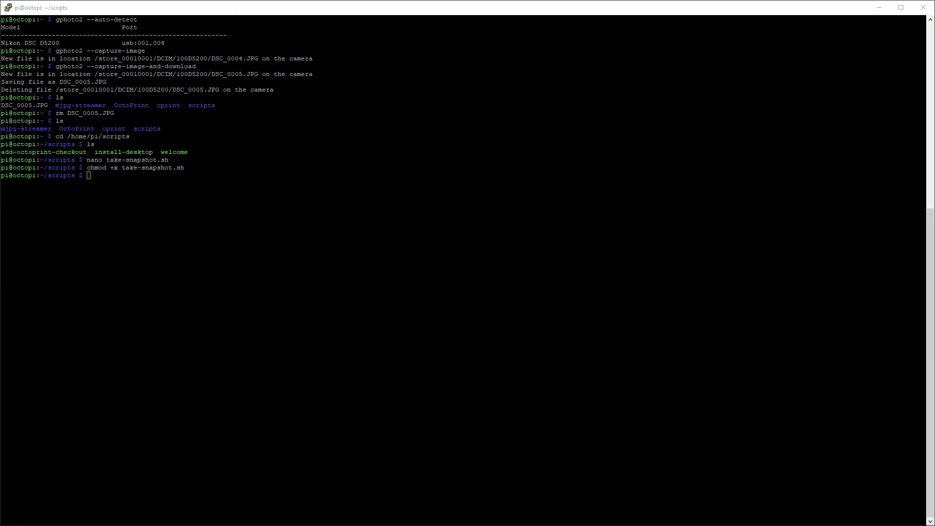
{"action": "key", "text": "shift+Insert"}
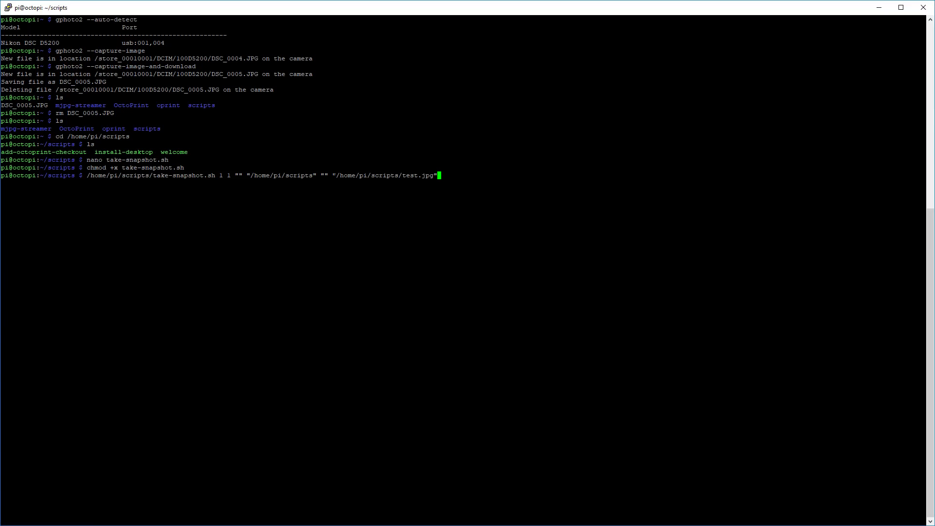
{"action": "left_click_drag", "start_coordinate": [337, 176], "coordinate": [433, 175]}
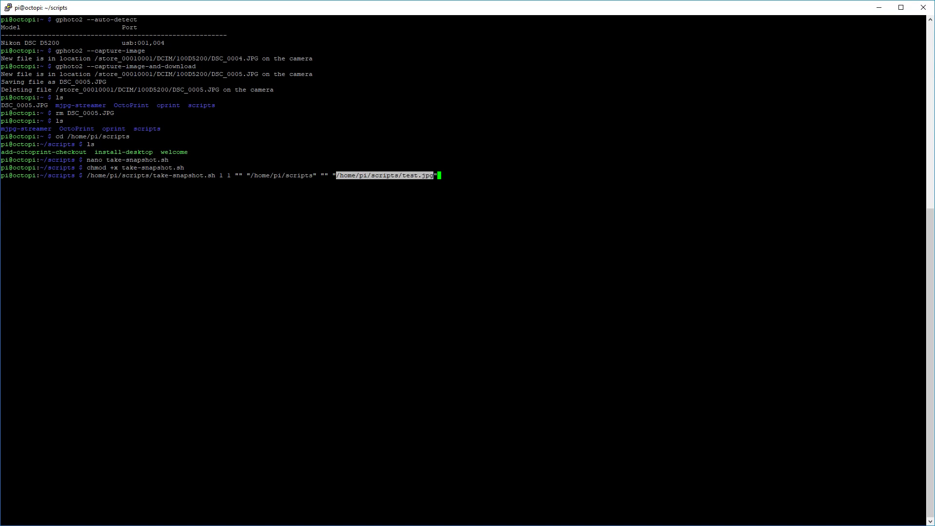
{"action": "left_click", "coordinate": [402, 175]}
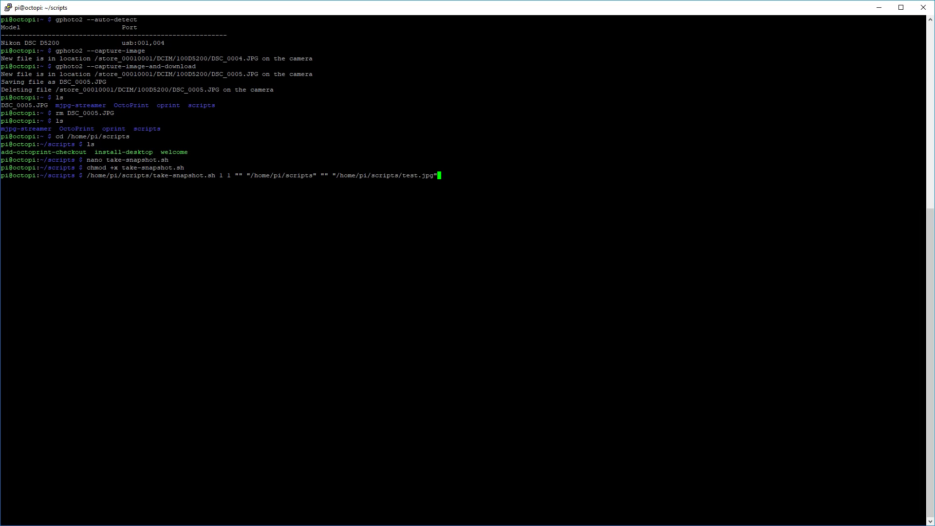
{"action": "key", "text": "Return"}
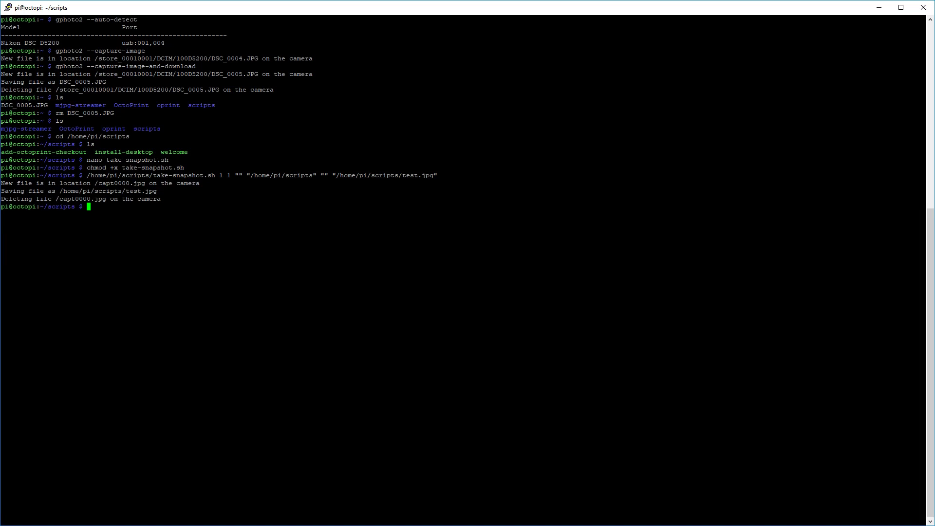
Step: List the scripts folder with ls and delete the test image with rm test.jpg, answering y to remove the write-protected file
{"action": "type", "text": "ls"}
{"action": "key", "text": "Return"}
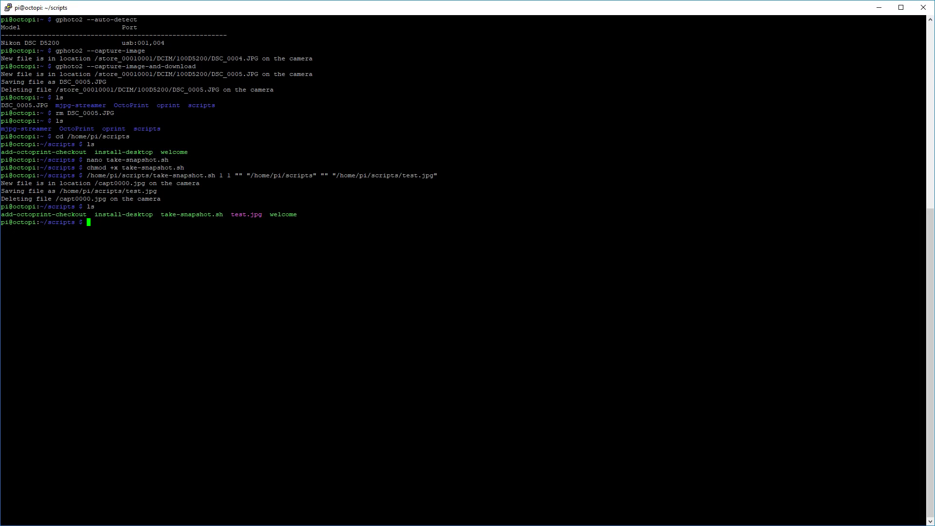
{"action": "type", "text": "rm test.jpg"}
{"action": "key", "text": "Return"}
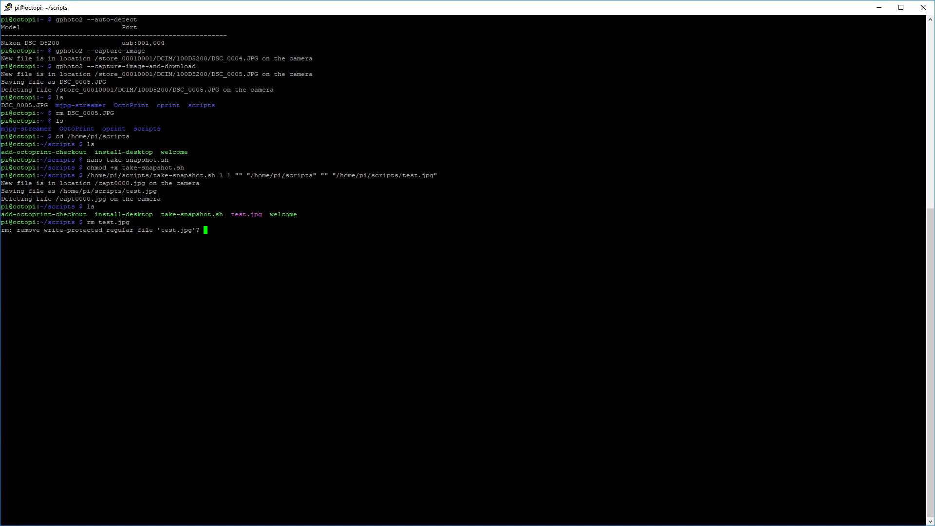
{"action": "type", "text": "y"}
{"action": "key", "text": "Return"}
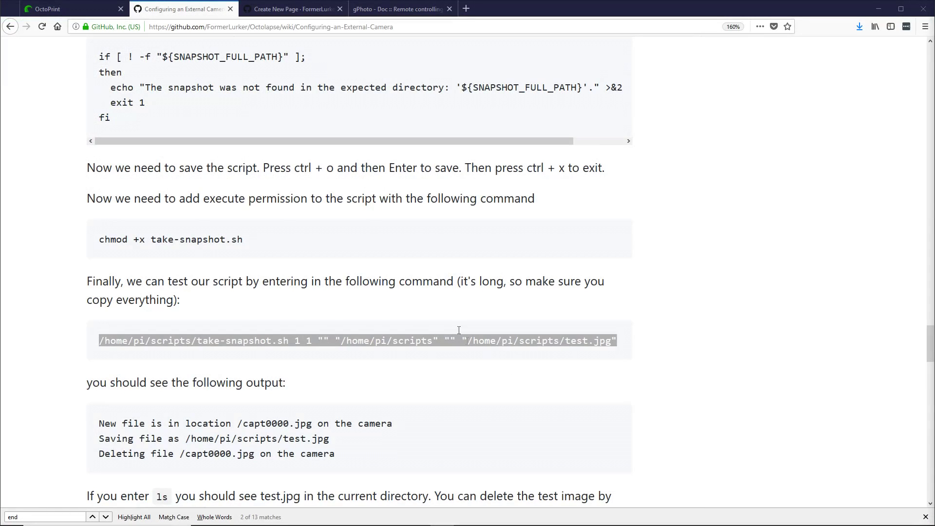
Step: Go to the wiki's Step 6, switch to OctoPrint and open the camera profiles in the Octolapse plugin settings
{"action": "scroll", "coordinate": [413, 231], "scroll_direction": "down", "scroll_amount": 8}
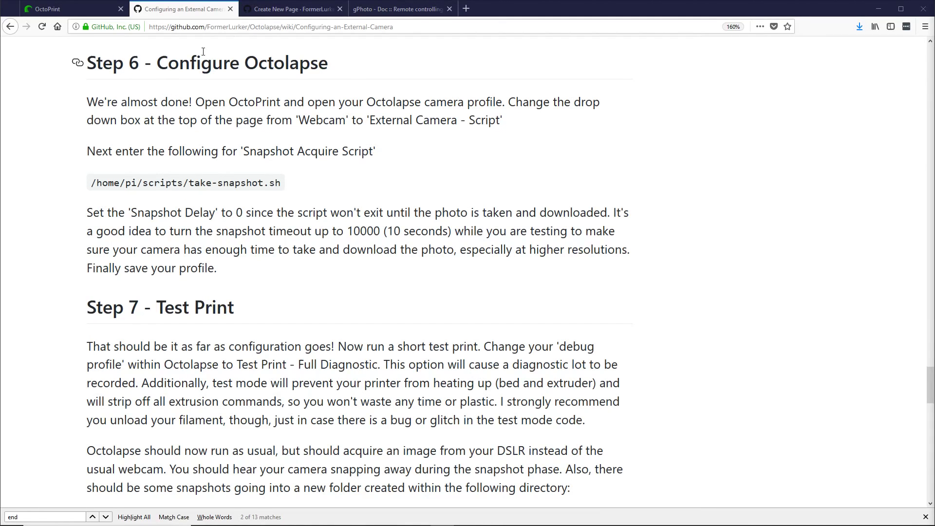
{"action": "left_click", "coordinate": [48, 8]}
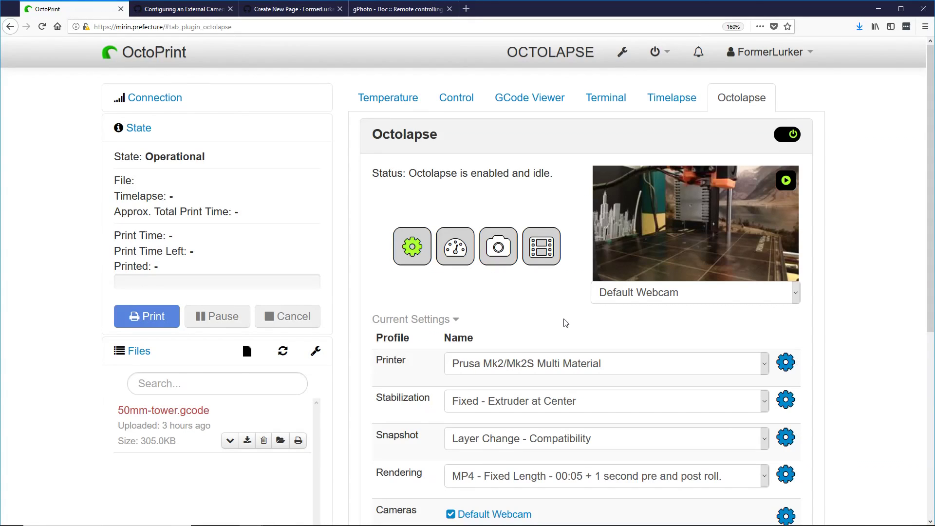
{"action": "scroll", "coordinate": [552, 341], "scroll_direction": "down", "scroll_amount": 3}
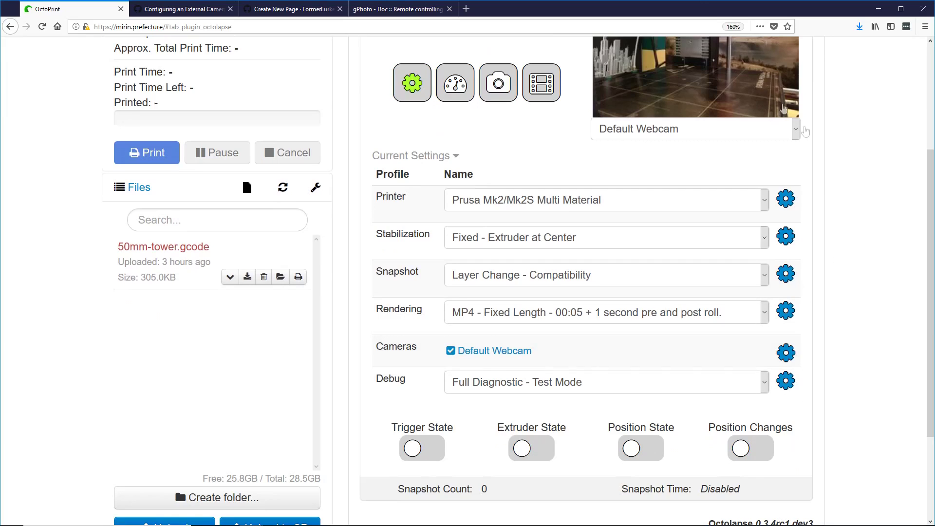
{"action": "scroll", "coordinate": [662, 185], "scroll_direction": "up", "scroll_amount": 3}
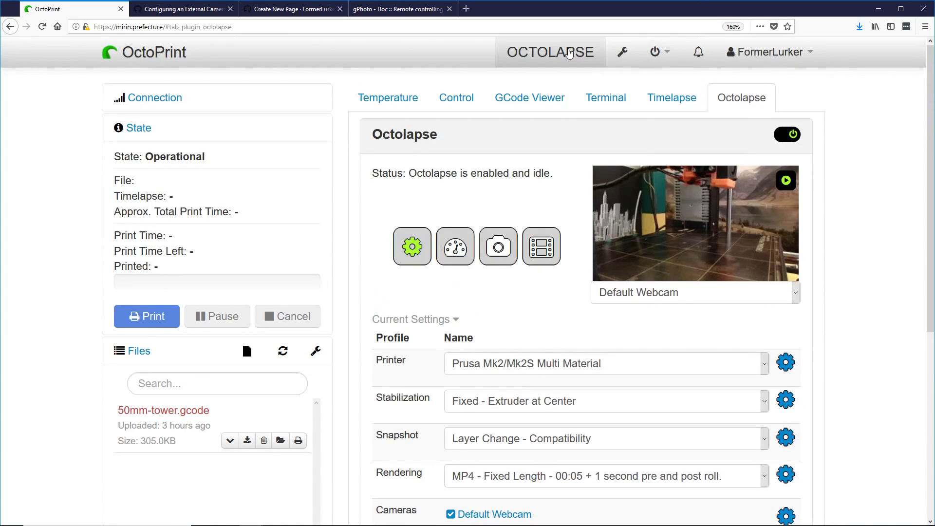
{"action": "left_click", "coordinate": [621, 51]}
{"action": "scroll", "coordinate": [60, 308], "scroll_direction": "down", "scroll_amount": 5}
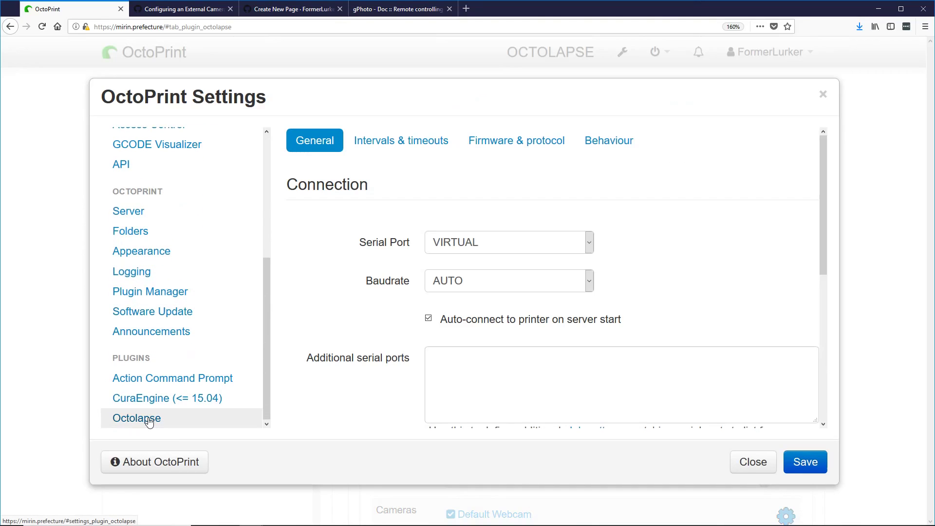
{"action": "left_click", "coordinate": [147, 422]}
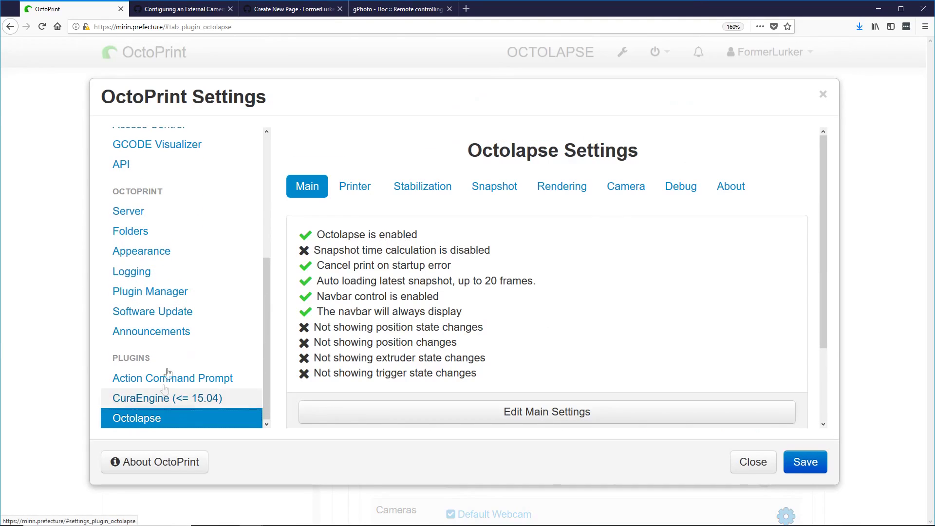
{"action": "left_click", "coordinate": [614, 190]}
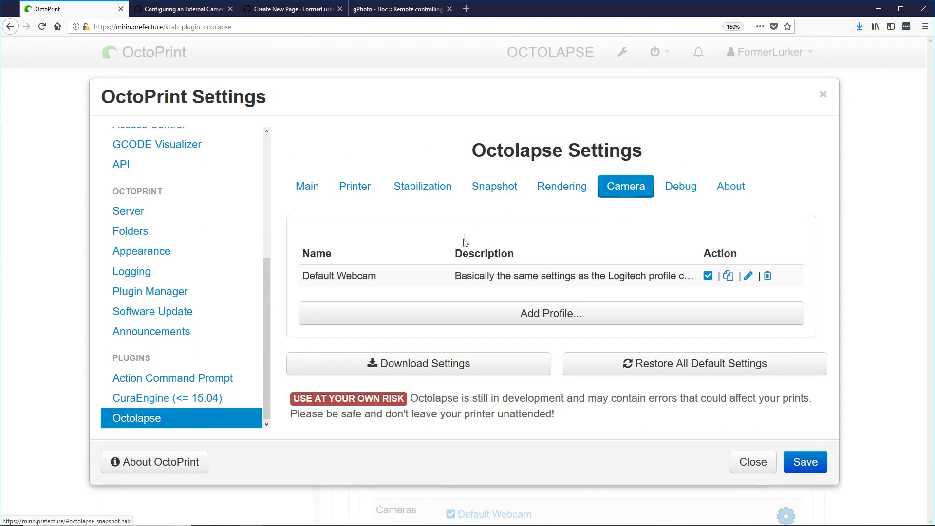
Step: Add a new Octolapse camera profile named DSLR and set its camera type to External Camera - Script
{"action": "left_click", "coordinate": [633, 321]}
{"action": "left_click_drag", "start_coordinate": [435, 122], "coordinate": [214, 111]}
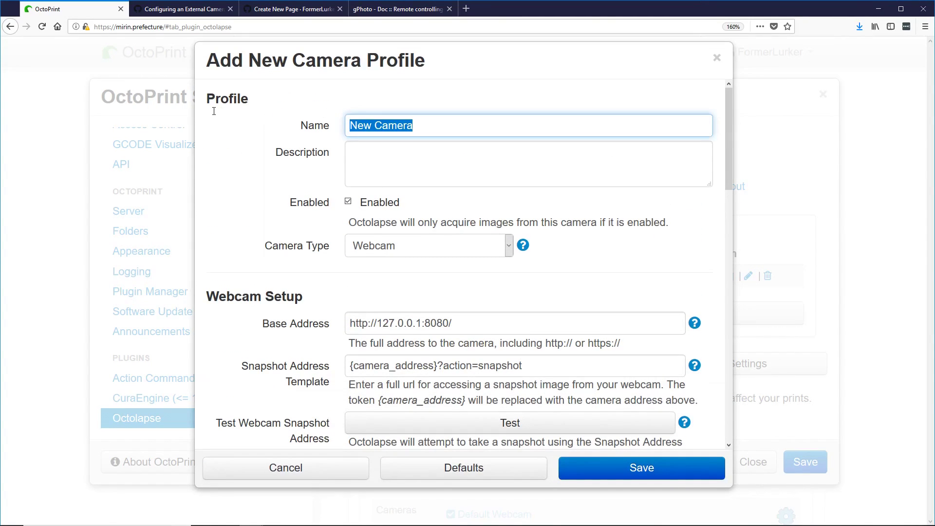
{"action": "type", "text": "DSLR"}
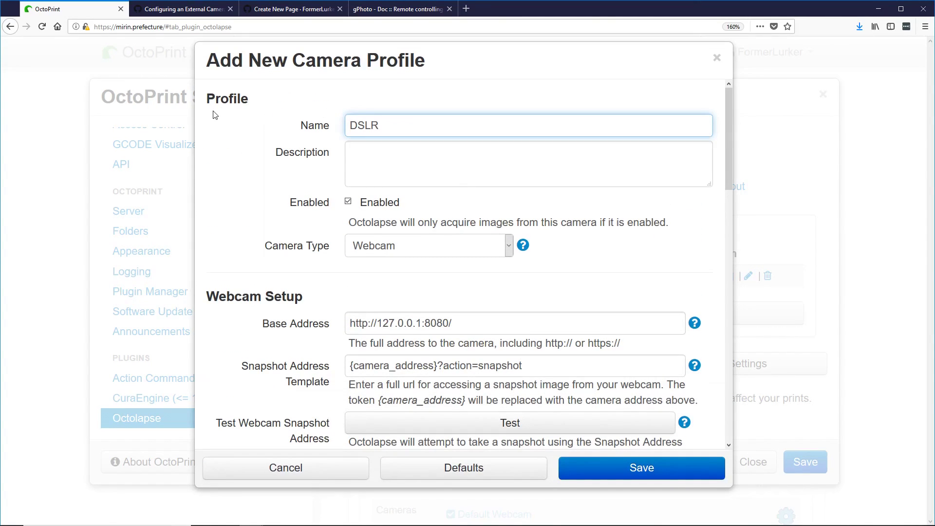
{"action": "left_click", "coordinate": [385, 247]}
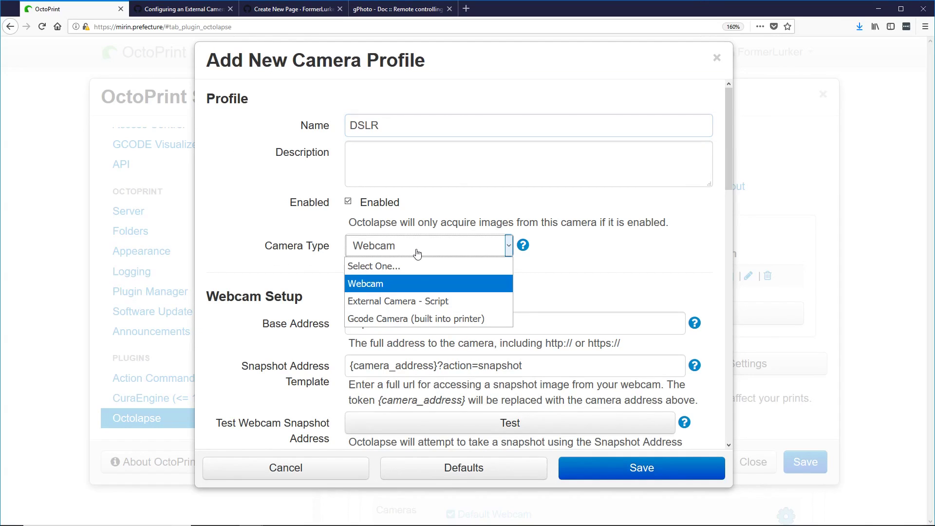
{"action": "left_click", "coordinate": [458, 304]}
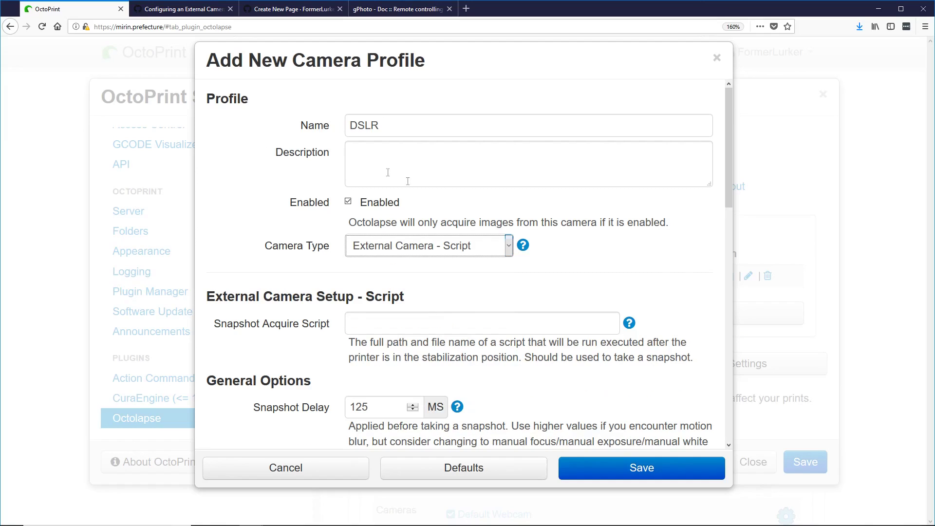
Step: Copy the script path /home/pi/scripts/take-snapshot.sh from the wiki's Step 6 into the DSLR profile's Snapshot Acquire Script
{"action": "left_click_drag", "start_coordinate": [219, 329], "coordinate": [329, 329]}
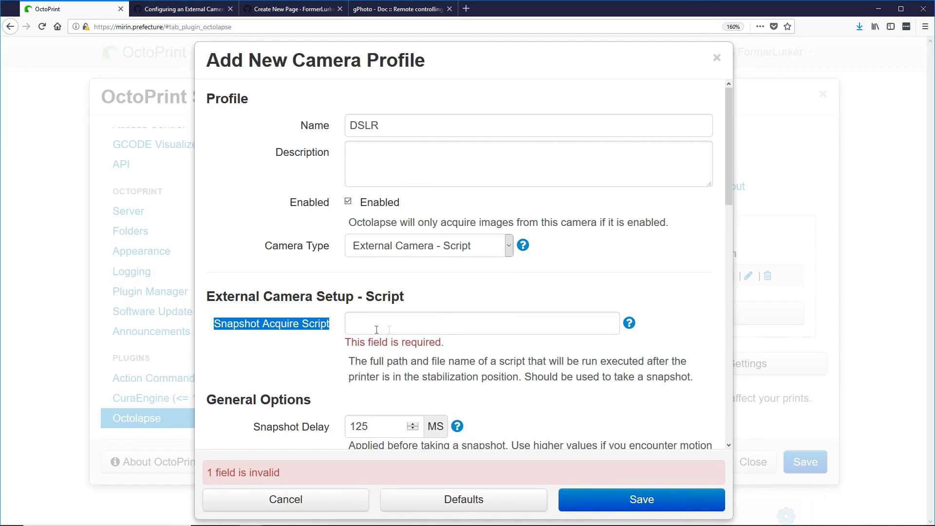
{"action": "left_click", "coordinate": [361, 324]}
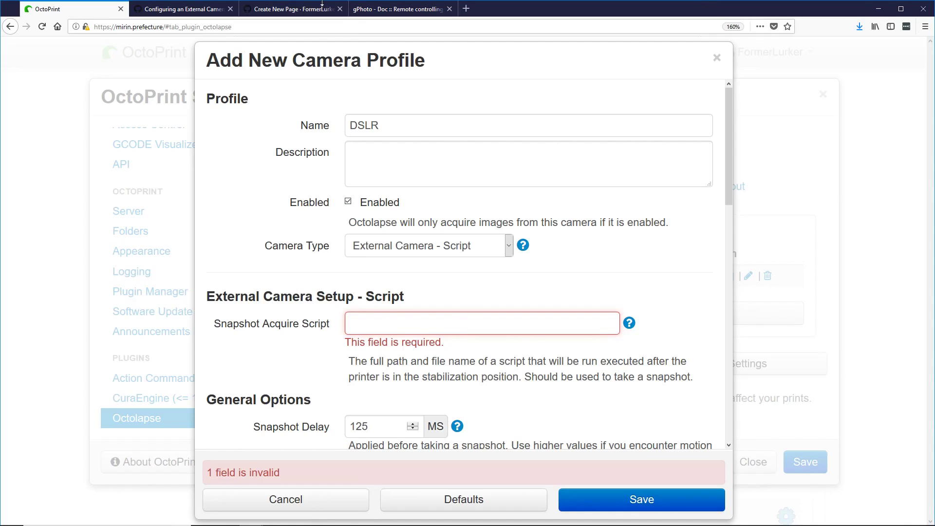
{"action": "left_click", "coordinate": [178, 9]}
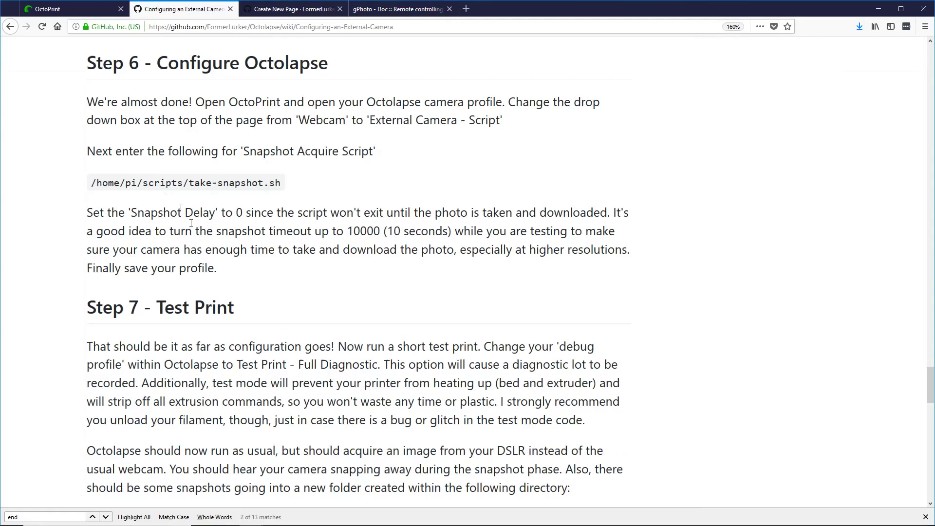
{"action": "left_click_drag", "start_coordinate": [93, 183], "coordinate": [294, 185]}
{"action": "key", "text": "ctrl+c"}
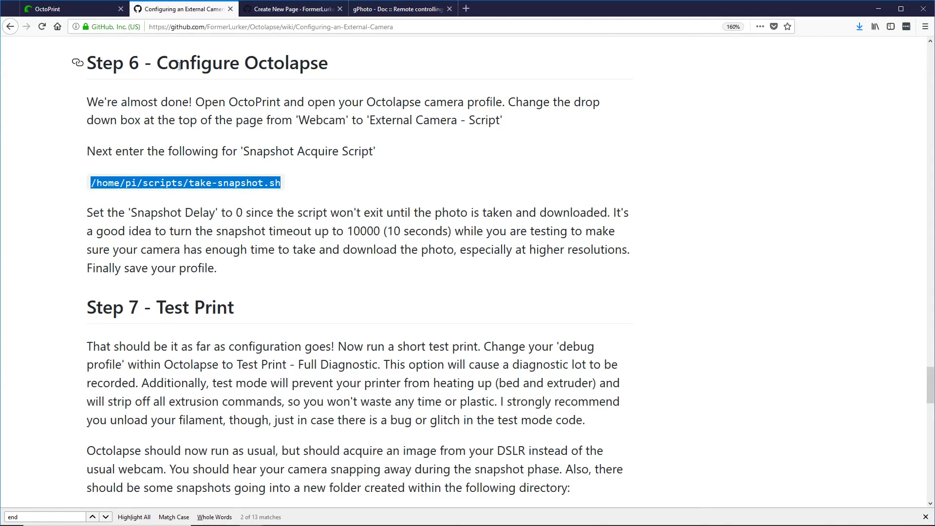
{"action": "left_click", "coordinate": [68, 8]}
{"action": "left_click", "coordinate": [408, 326]}
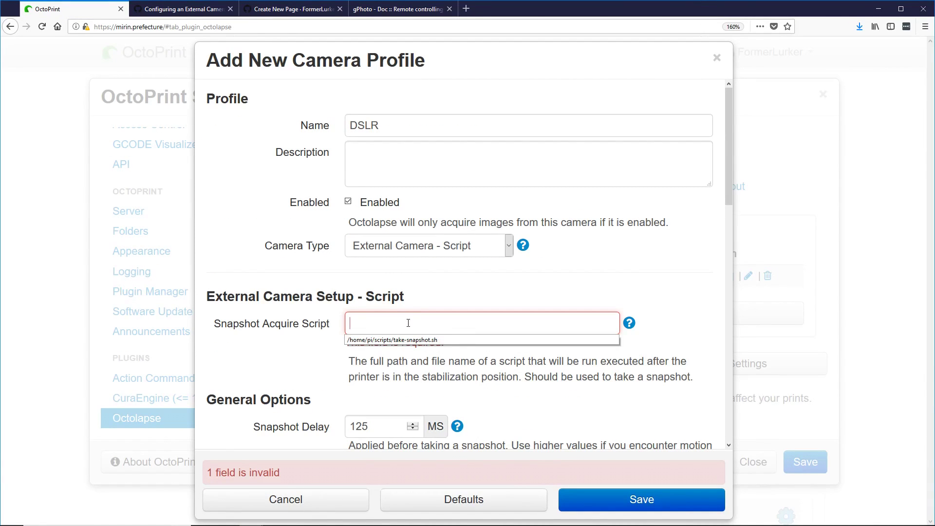
{"action": "key", "text": "ctrl+v"}
Step: Set the DSLR profile's Snapshot Delay to 0 ms
{"action": "scroll", "coordinate": [694, 366], "scroll_direction": "down", "scroll_amount": 2}
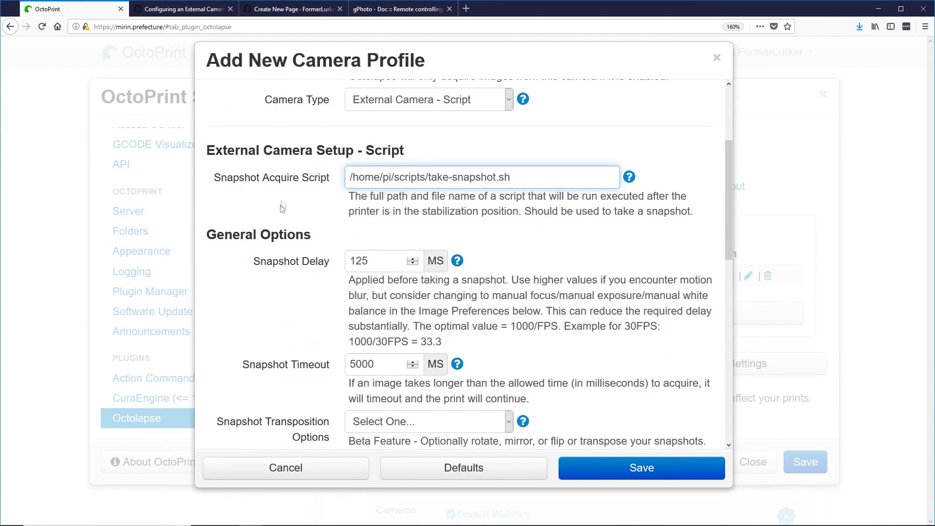
{"action": "left_click_drag", "start_coordinate": [370, 262], "coordinate": [307, 253]}
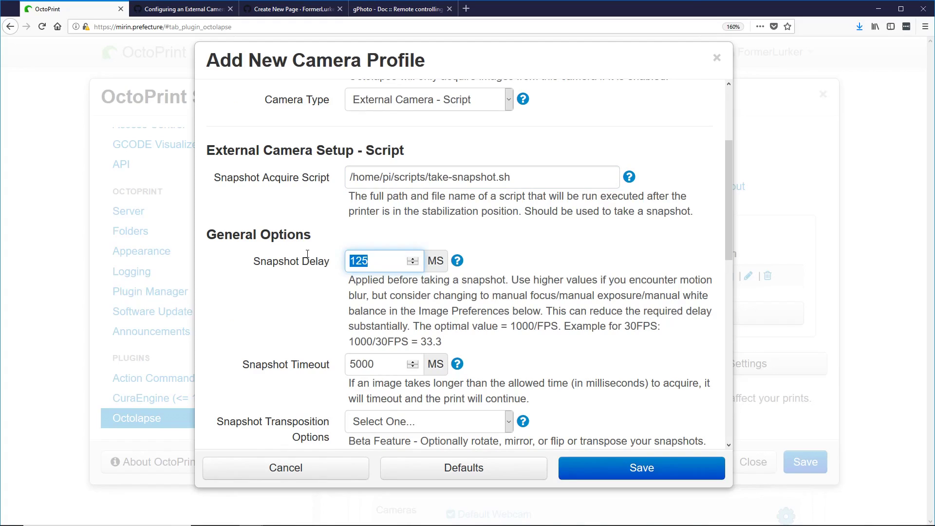
{"action": "type", "text": "0"}
{"action": "left_click", "coordinate": [325, 372]}
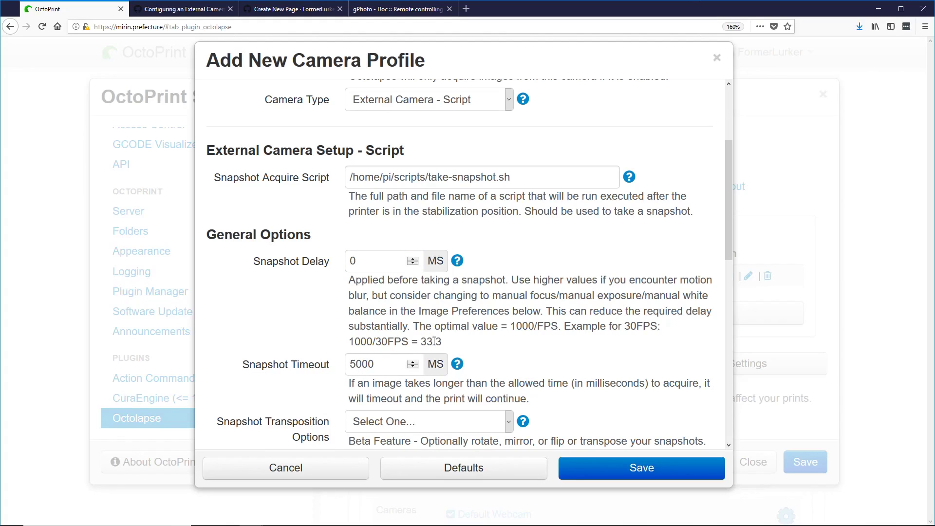
Step: Set the DSLR profile's Snapshot Timeout to 15000 ms, then save the profile and leave the OctoPrint settings
{"action": "left_click", "coordinate": [420, 369]}
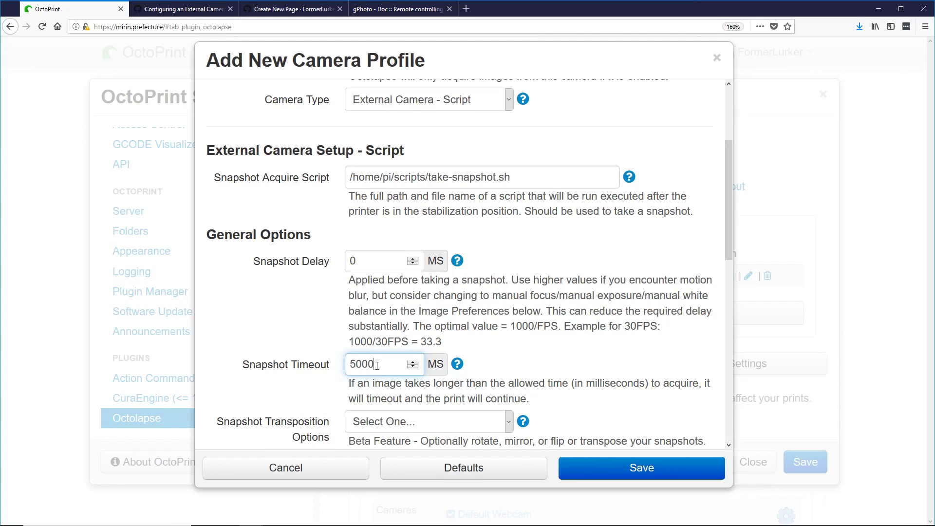
{"action": "left_click", "coordinate": [351, 364]}
{"action": "type", "text": "1"}
{"action": "scroll", "coordinate": [572, 324], "scroll_direction": "down", "scroll_amount": 1}
{"action": "scroll", "coordinate": [572, 324], "scroll_direction": "down", "scroll_amount": 2}
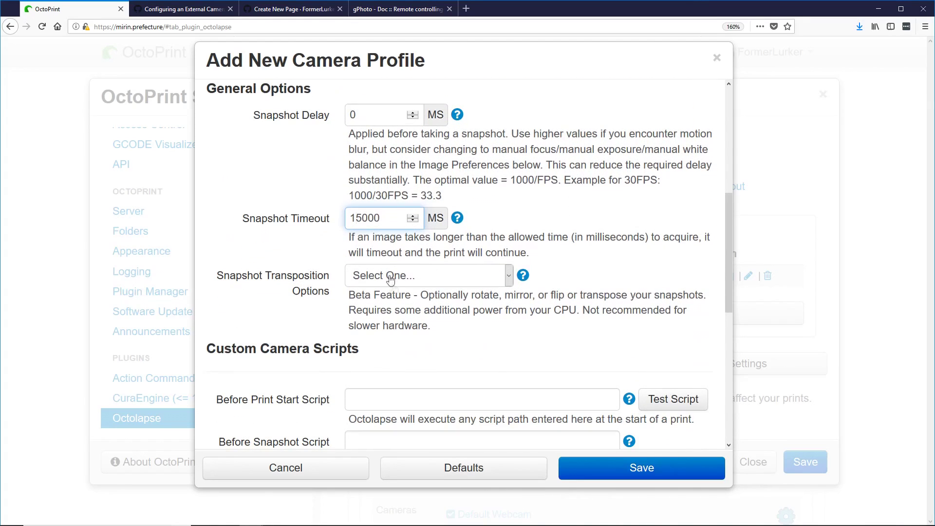
{"action": "left_click", "coordinate": [629, 471]}
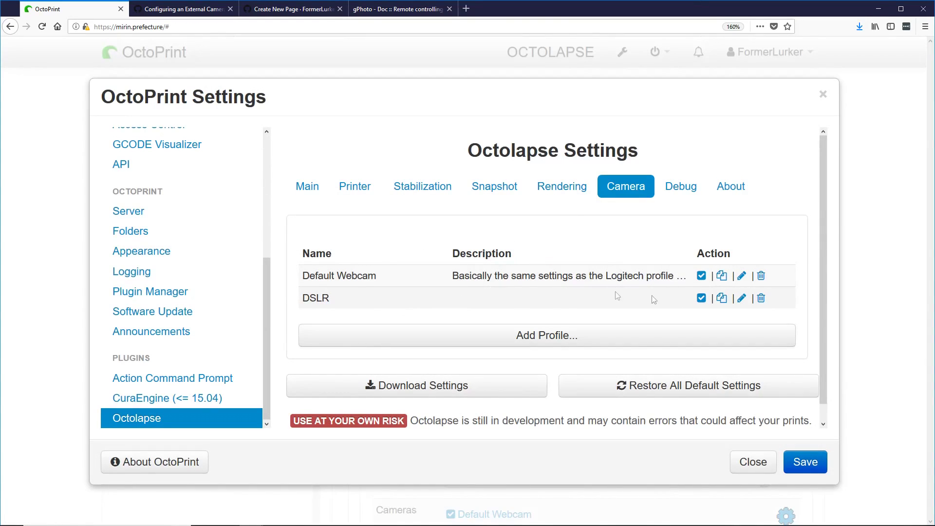
{"action": "left_click", "coordinate": [889, 278]}
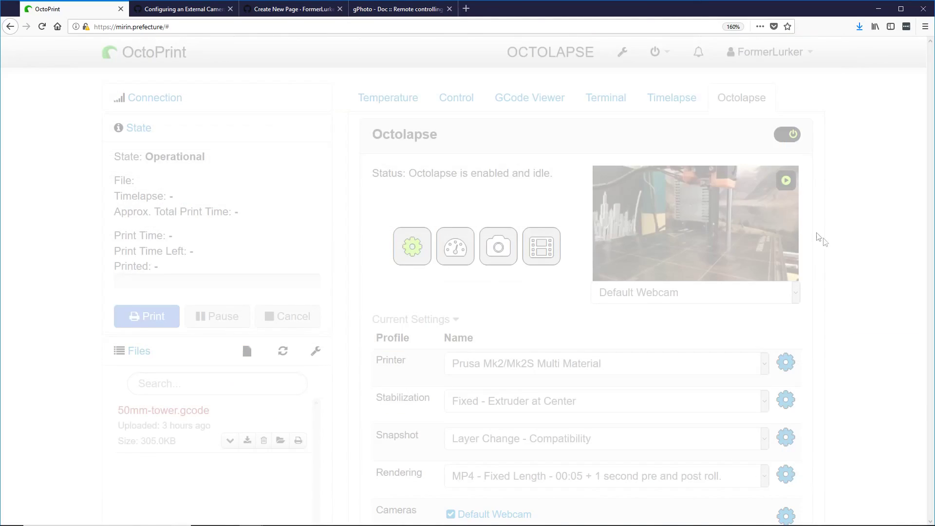
Step: Try switching the DSLR camera off and back on in Octolapse's current settings
{"action": "scroll", "coordinate": [735, 331], "scroll_direction": "down", "scroll_amount": 3}
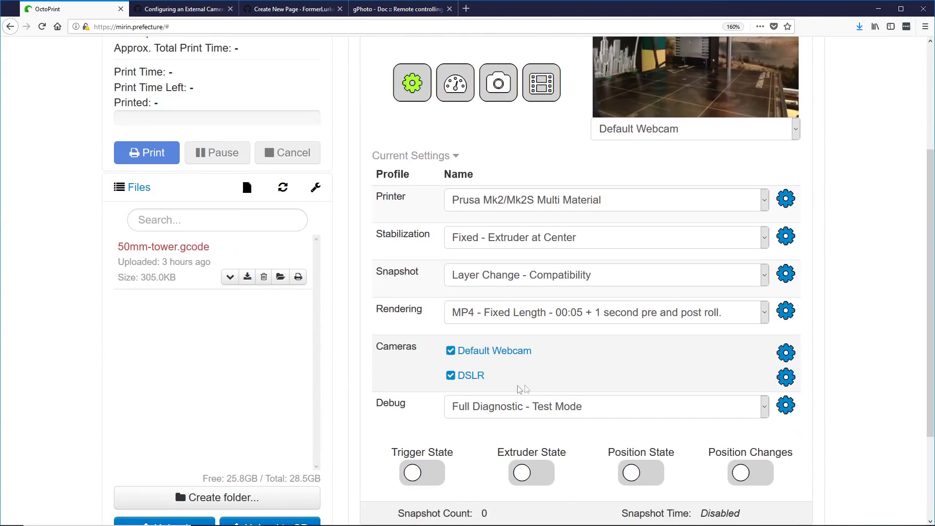
{"action": "left_click", "coordinate": [447, 378]}
{"action": "left_click", "coordinate": [446, 379]}
{"action": "left_click", "coordinate": [450, 379]}
{"action": "left_click", "coordinate": [451, 379]}
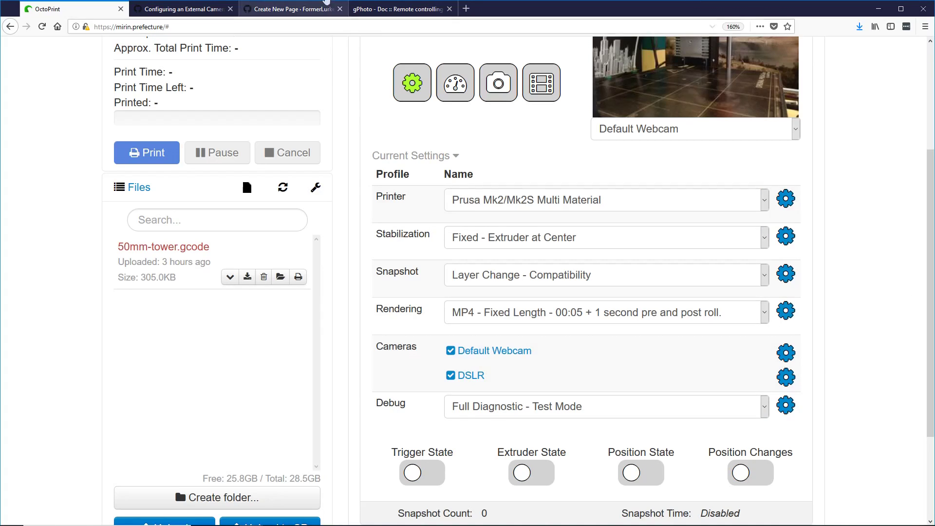
Step: Read the wiki's Step 7 - Test Print instructions on the debug profile and the snapshot folder
{"action": "left_click", "coordinate": [180, 9]}
{"action": "scroll", "coordinate": [146, 259], "scroll_direction": "down", "scroll_amount": 3}
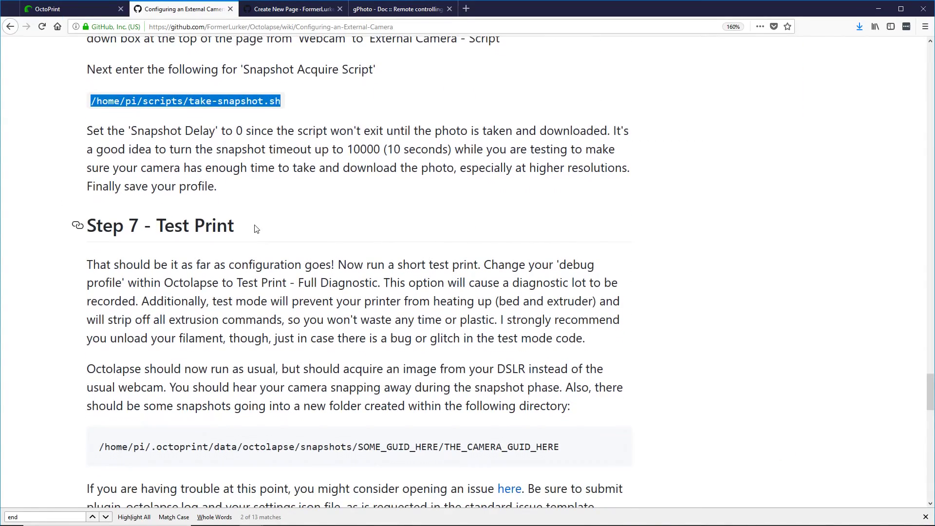
{"action": "scroll", "coordinate": [257, 229], "scroll_direction": "down", "scroll_amount": 6}
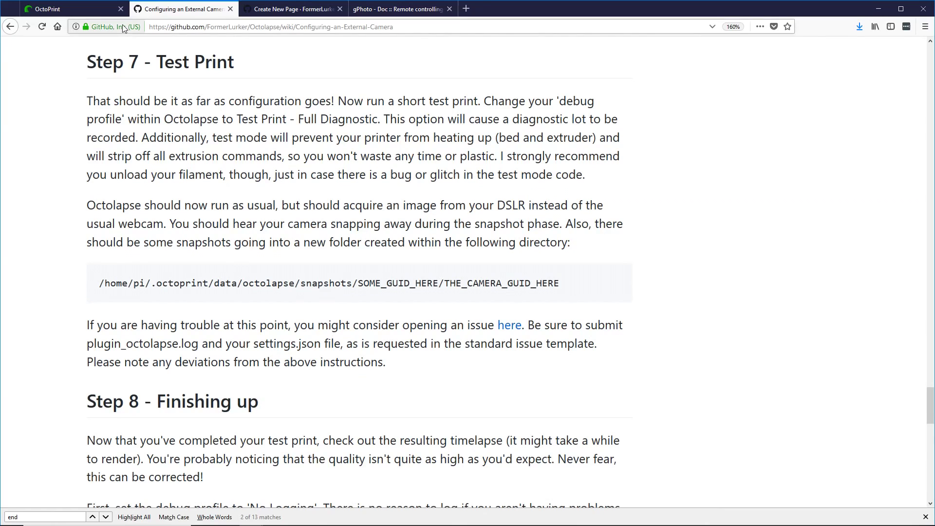
Step: Back in OctoPrint, try the Test Mode and No Logging debug profiles and return to Full Diagnostic - Test Mode
{"action": "left_click", "coordinate": [74, 9]}
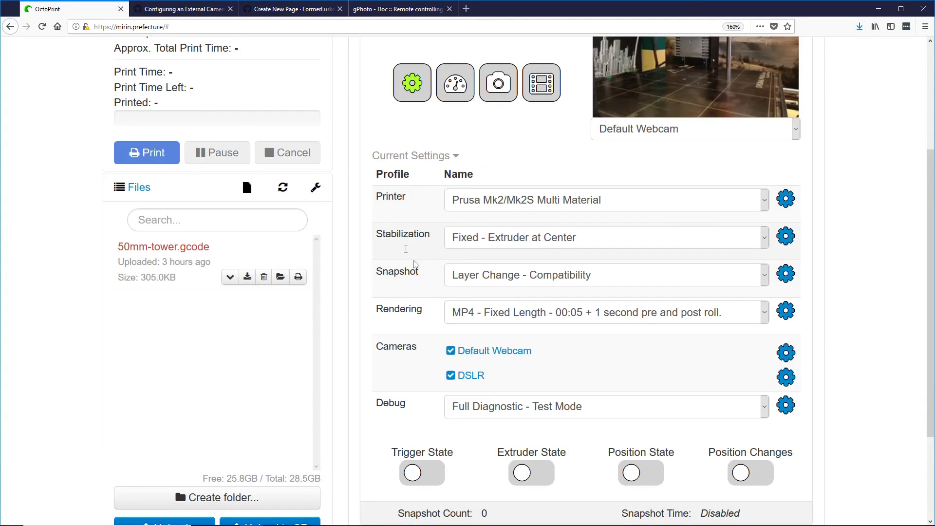
{"action": "left_click", "coordinate": [480, 408]}
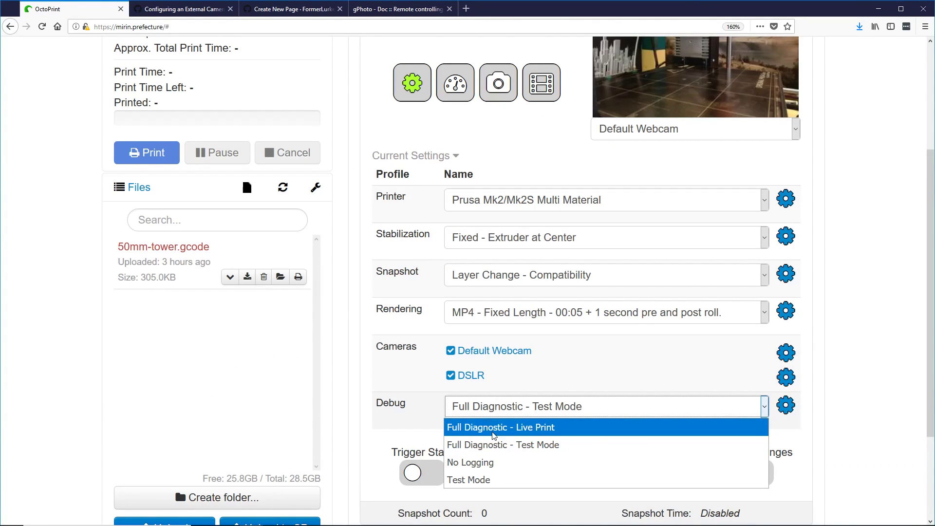
{"action": "left_click", "coordinate": [466, 475]}
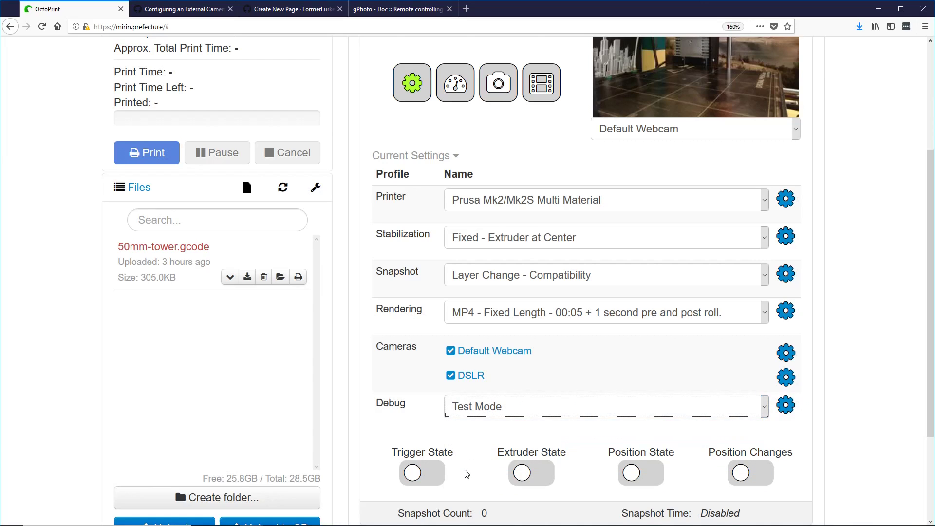
{"action": "left_click", "coordinate": [455, 409]}
{"action": "left_click", "coordinate": [477, 461]}
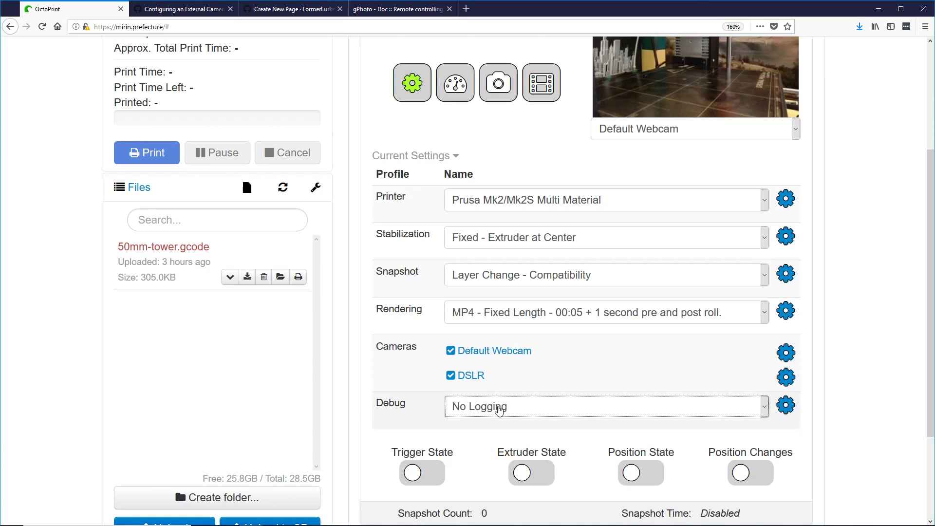
{"action": "left_click", "coordinate": [534, 415]}
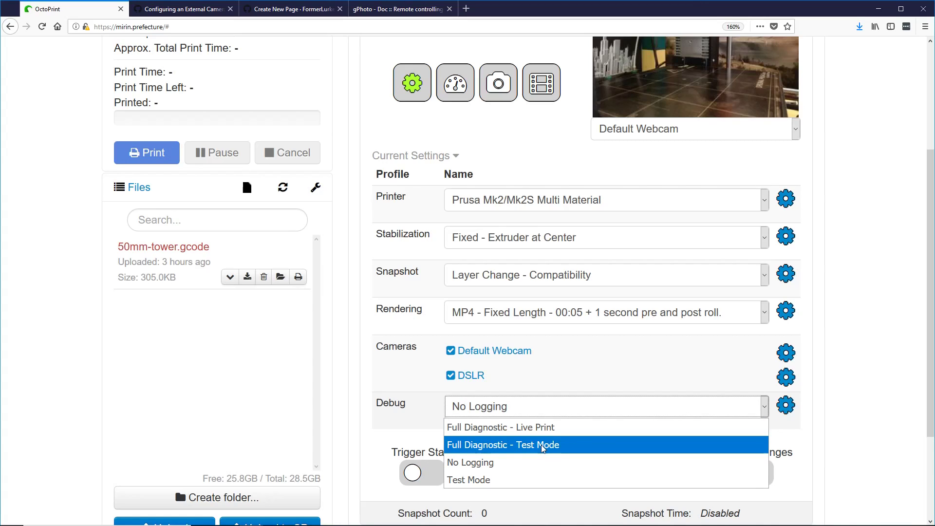
{"action": "left_click", "coordinate": [521, 445]}
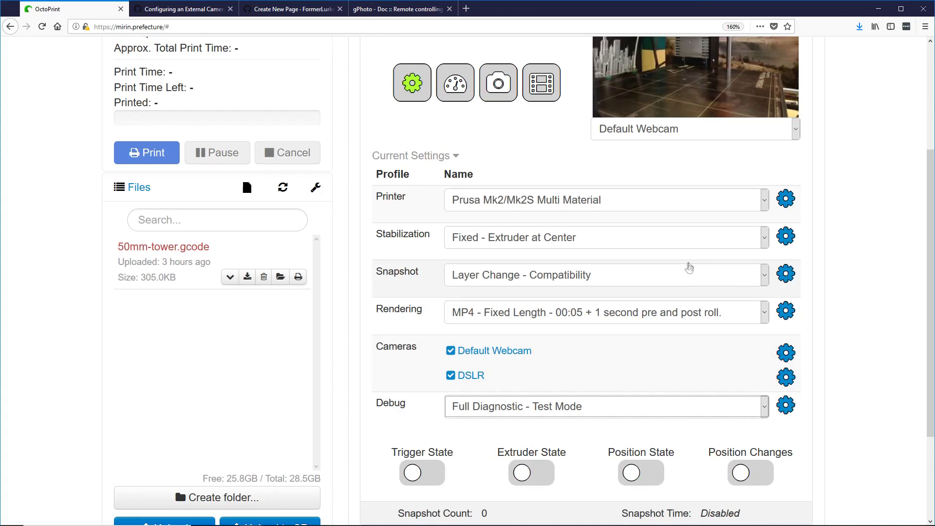
Step: Locate plugin_octolapse.log in OctoPrint's Logging settings, then close the settings
{"action": "scroll", "coordinate": [608, 69], "scroll_direction": "up", "scroll_amount": 4}
{"action": "left_click", "coordinate": [622, 53]}
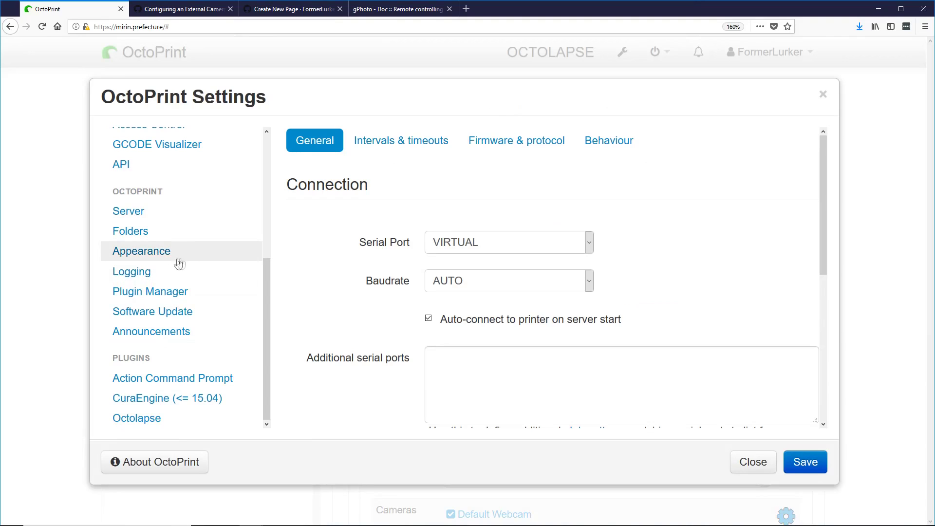
{"action": "left_click", "coordinate": [136, 272]}
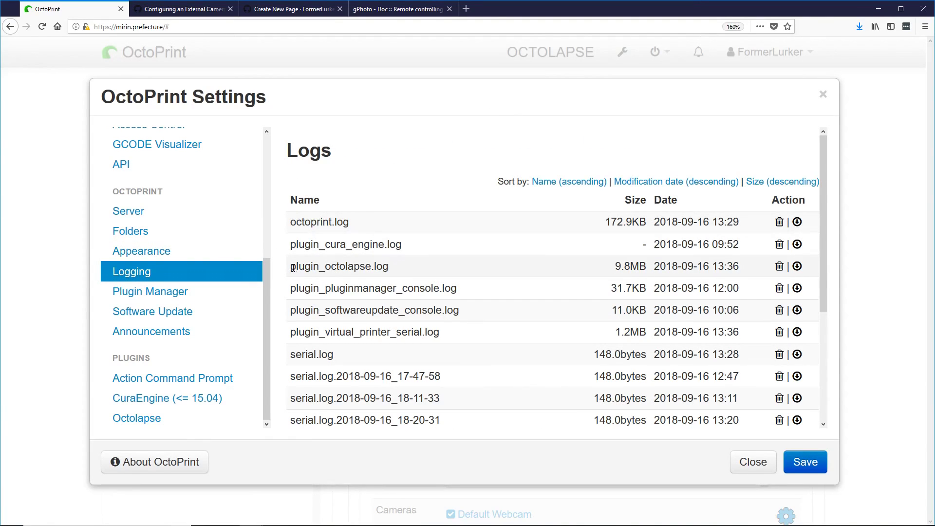
{"action": "left_click_drag", "start_coordinate": [293, 267], "coordinate": [414, 270]}
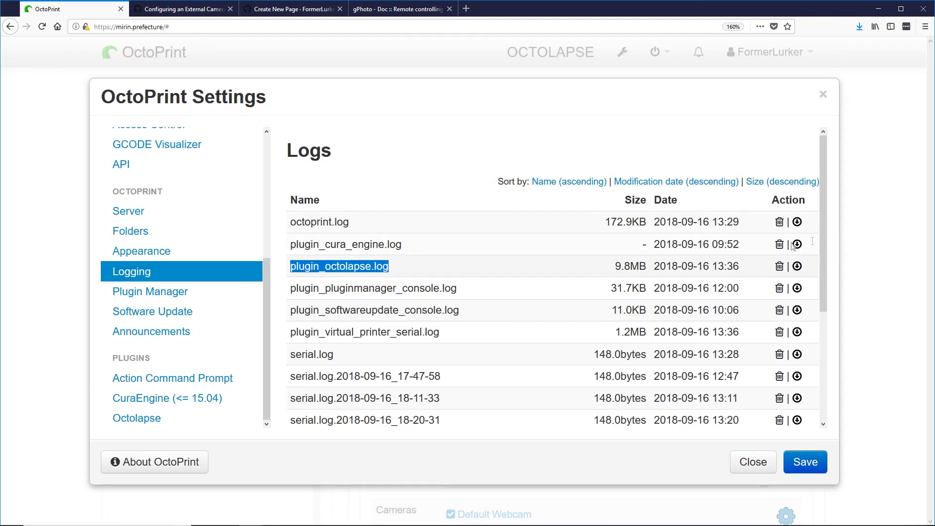
{"action": "left_click", "coordinate": [872, 419]}
Step: Load 50mm-tower.gcode and start printing it as the Octolapse test print
{"action": "scroll", "coordinate": [384, 300], "scroll_direction": "down", "scroll_amount": 5}
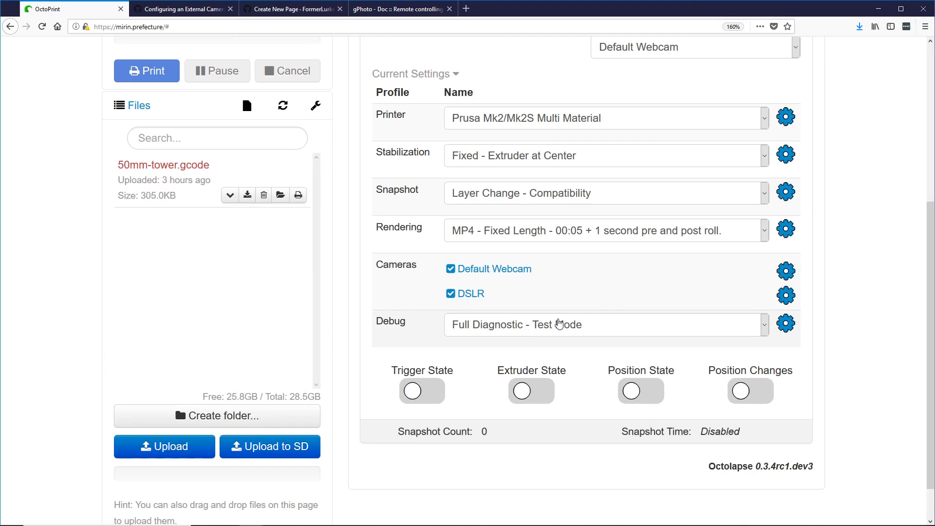
{"action": "scroll", "coordinate": [521, 370], "scroll_direction": "up", "scroll_amount": 3}
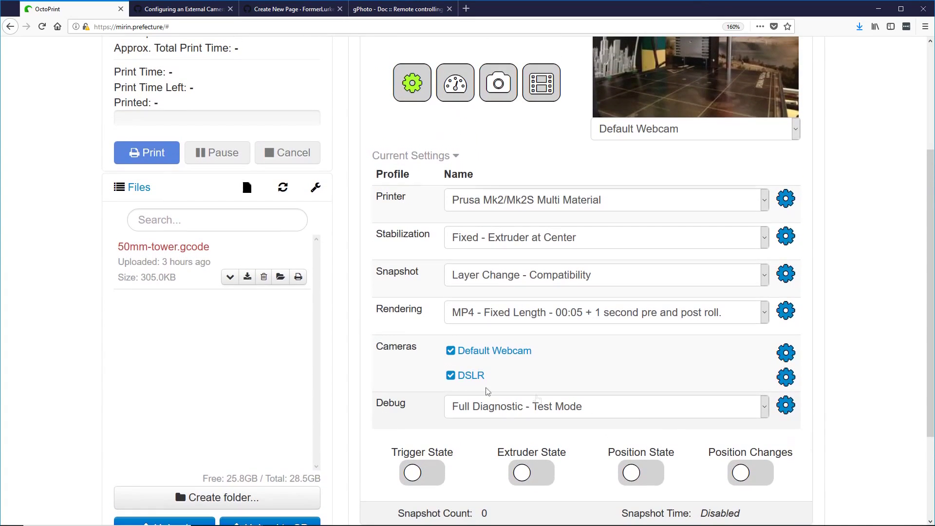
{"action": "scroll", "coordinate": [234, 253], "scroll_direction": "up", "scroll_amount": 6}
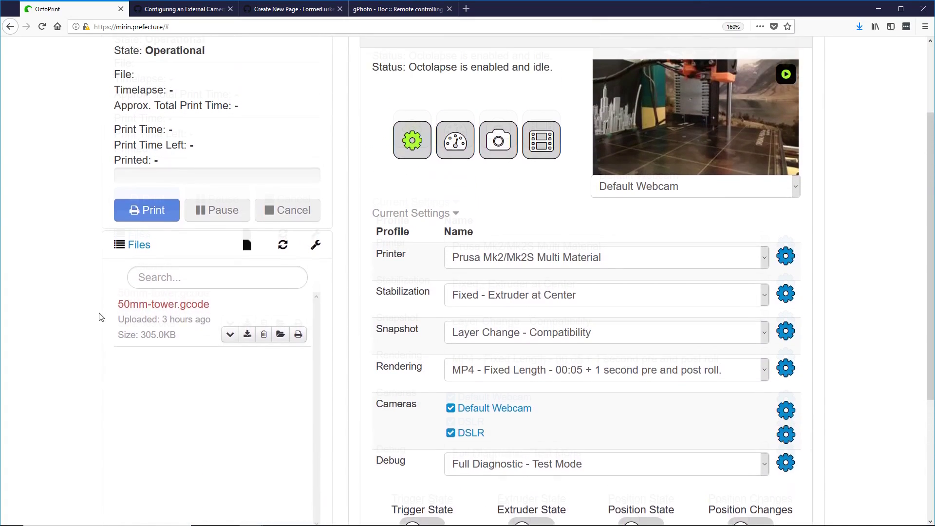
{"action": "left_click", "coordinate": [178, 410]}
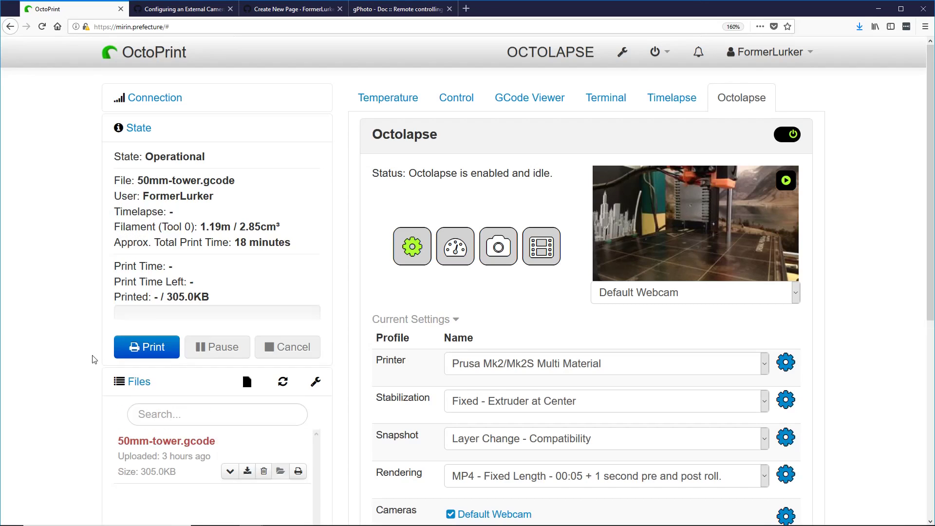
{"action": "left_click", "coordinate": [139, 359]}
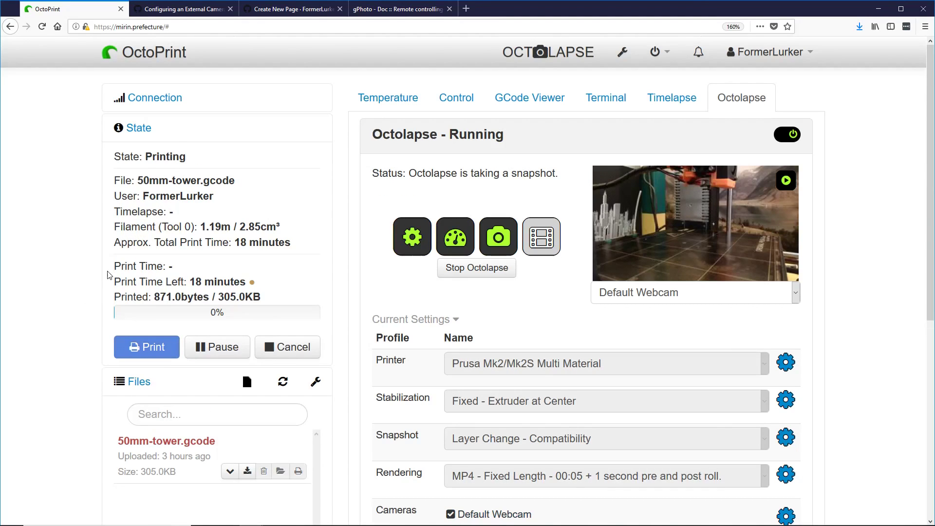
{"action": "scroll", "coordinate": [509, 237], "scroll_direction": "down", "scroll_amount": 3}
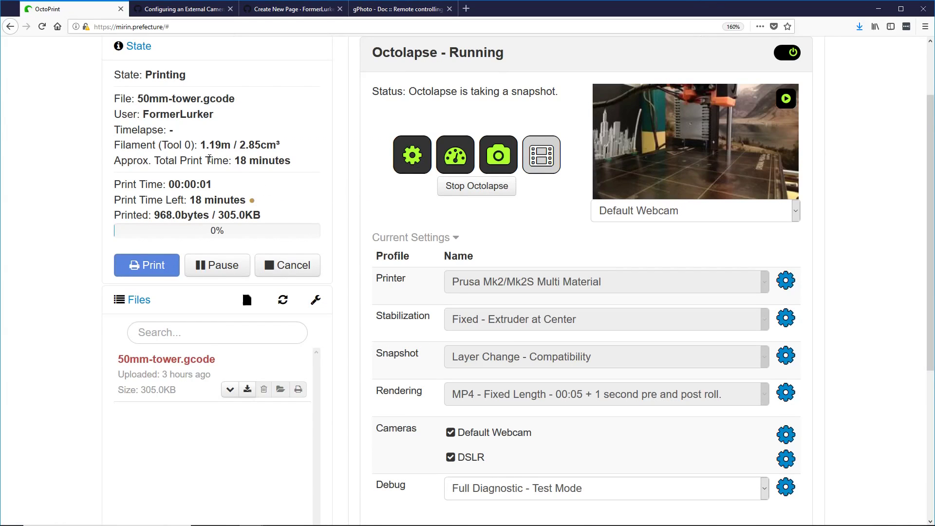
Step: Check the printer connection settings while the test print runs, then collapse them again
{"action": "scroll", "coordinate": [139, 137], "scroll_direction": "up", "scroll_amount": 3}
{"action": "left_click", "coordinate": [142, 102]}
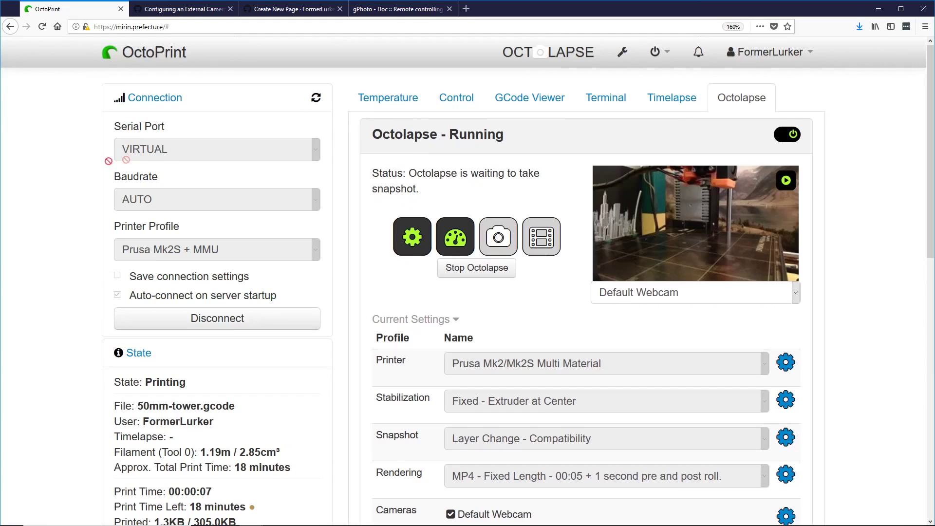
{"action": "left_click", "coordinate": [153, 101]}
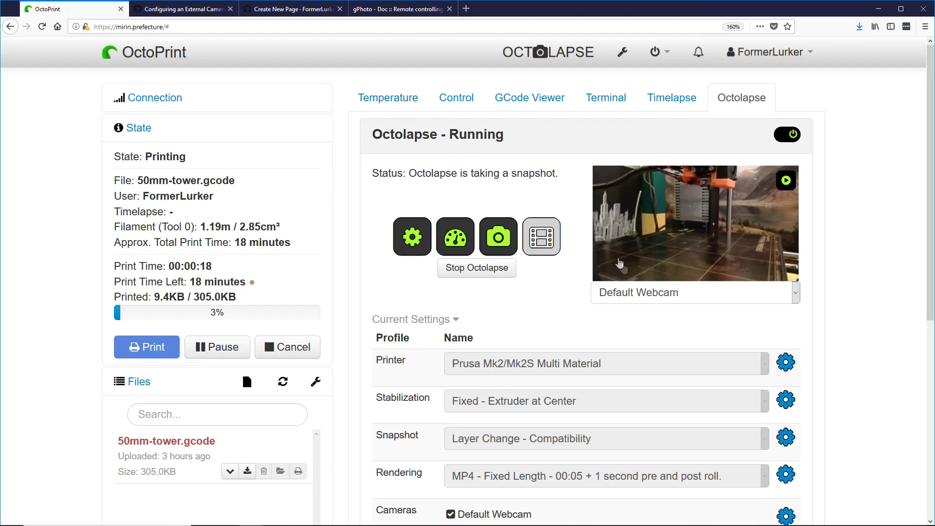
Step: Switch the Octolapse snapshot preview from the default webcam to the DSLR camera
{"action": "scroll", "coordinate": [658, 370], "scroll_direction": "down", "scroll_amount": 3}
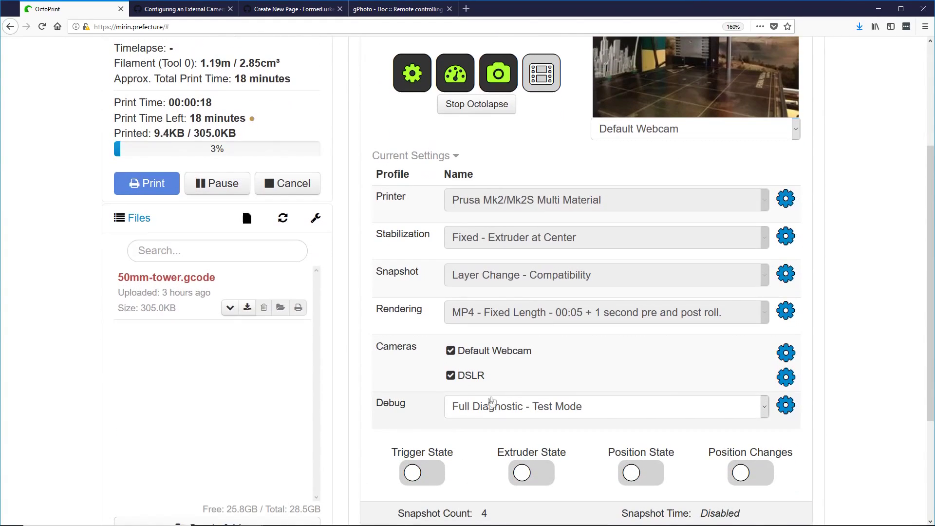
{"action": "scroll", "coordinate": [700, 234], "scroll_direction": "up", "scroll_amount": 2}
{"action": "left_click", "coordinate": [697, 217]}
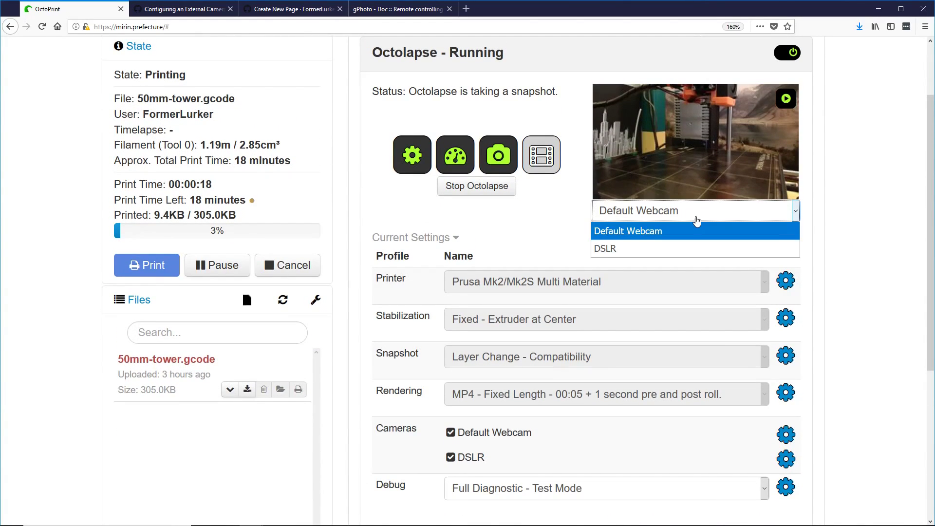
{"action": "left_click", "coordinate": [612, 249]}
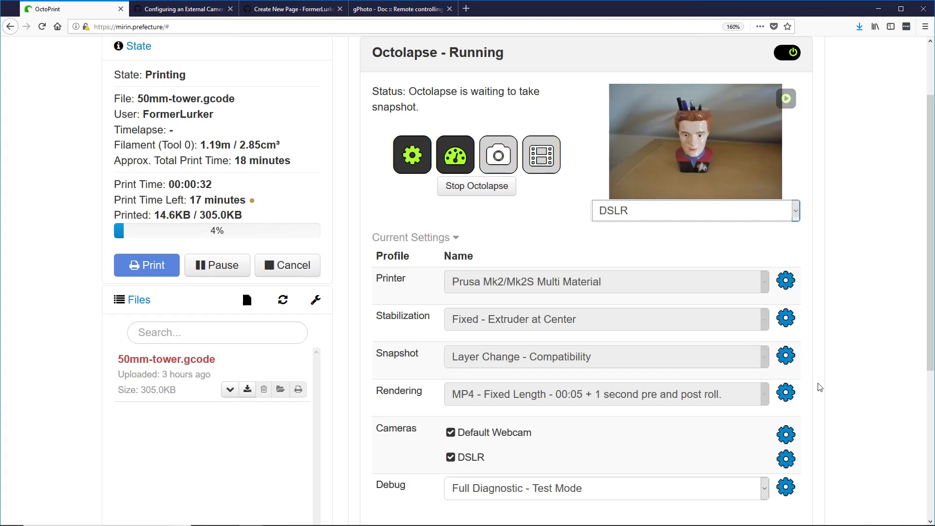
Step: Cancel the 50mm-tower.gcode test print, confirm the cancellation and dismiss the Octolapse rendering notification
{"action": "scroll", "coordinate": [820, 383], "scroll_direction": "down", "scroll_amount": 2}
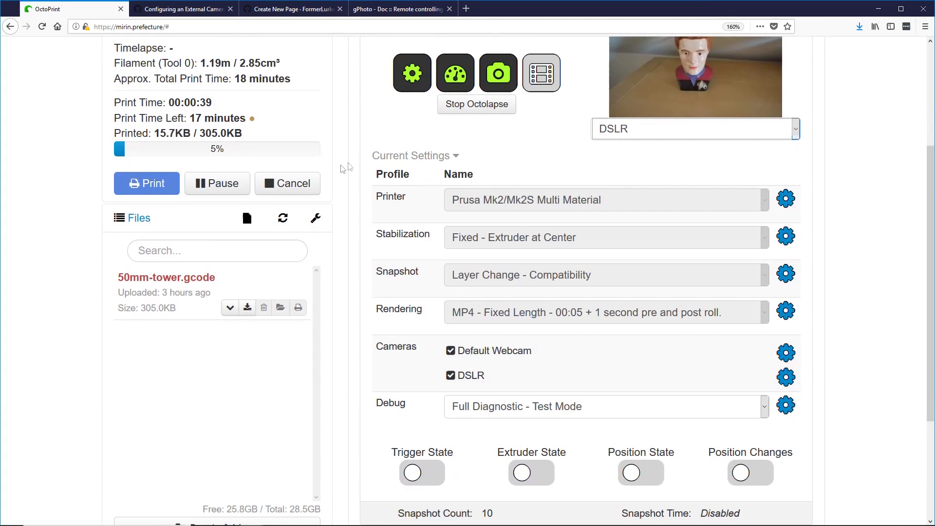
{"action": "left_click", "coordinate": [268, 185]}
{"action": "left_click", "coordinate": [655, 335]}
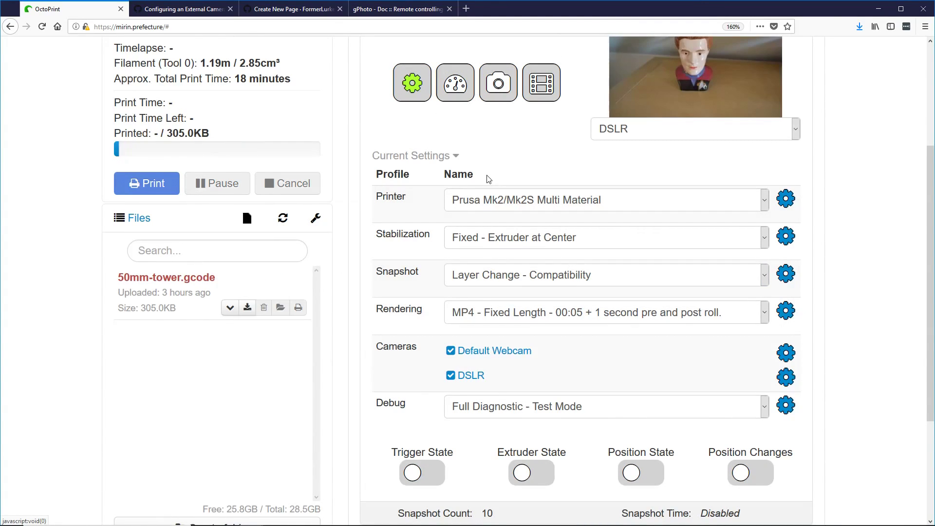
{"action": "scroll", "coordinate": [739, 216], "scroll_direction": "up", "scroll_amount": 4}
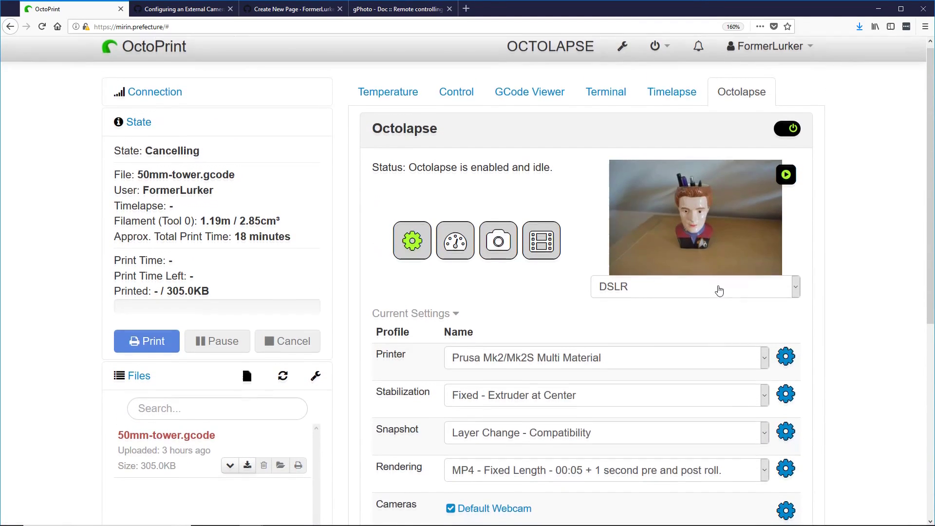
{"action": "scroll", "coordinate": [711, 280], "scroll_direction": "down", "scroll_amount": 2}
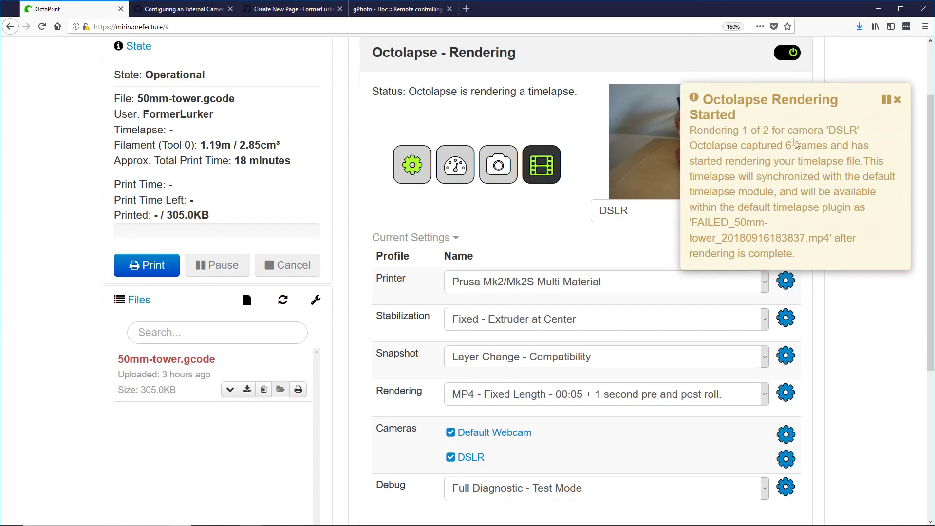
{"action": "left_click", "coordinate": [897, 100]}
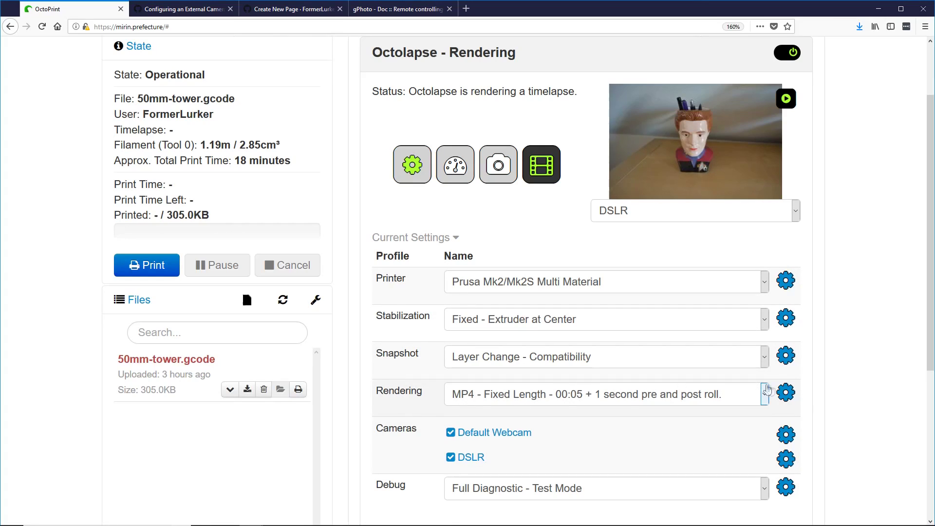
Step: In the MP4 rendering profile's advanced options, try a Rendering Thread Count of 2, set it back to 4 and save the profile
{"action": "left_click", "coordinate": [785, 392]}
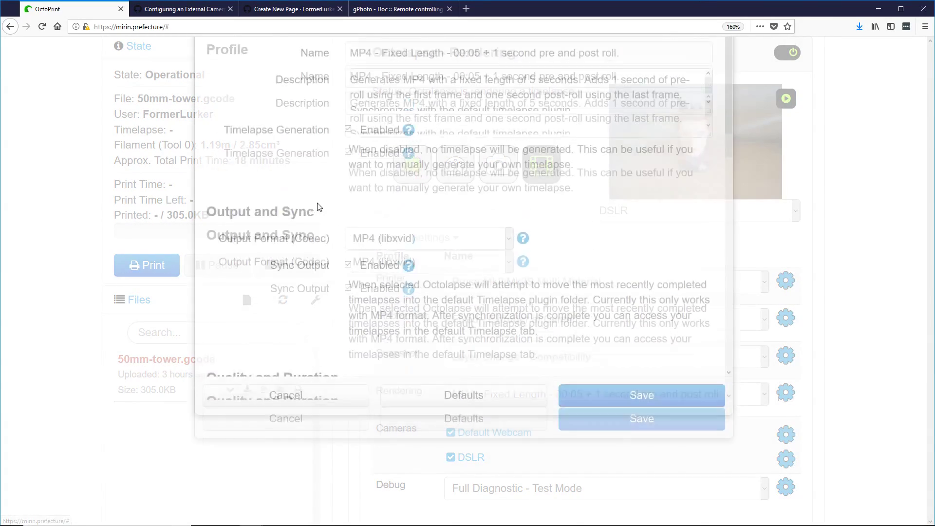
{"action": "scroll", "coordinate": [319, 209], "scroll_direction": "down", "scroll_amount": 10}
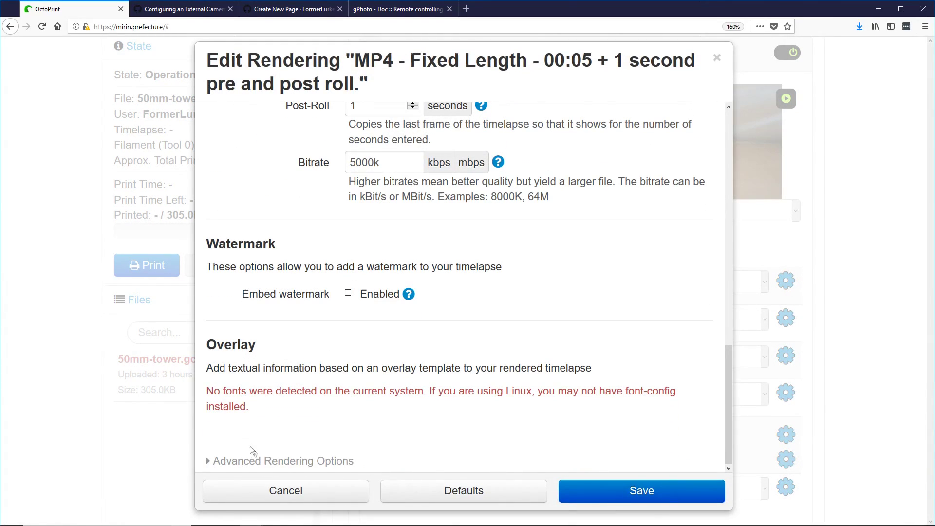
{"action": "left_click", "coordinate": [296, 461]}
{"action": "scroll", "coordinate": [402, 413], "scroll_direction": "down", "scroll_amount": 3}
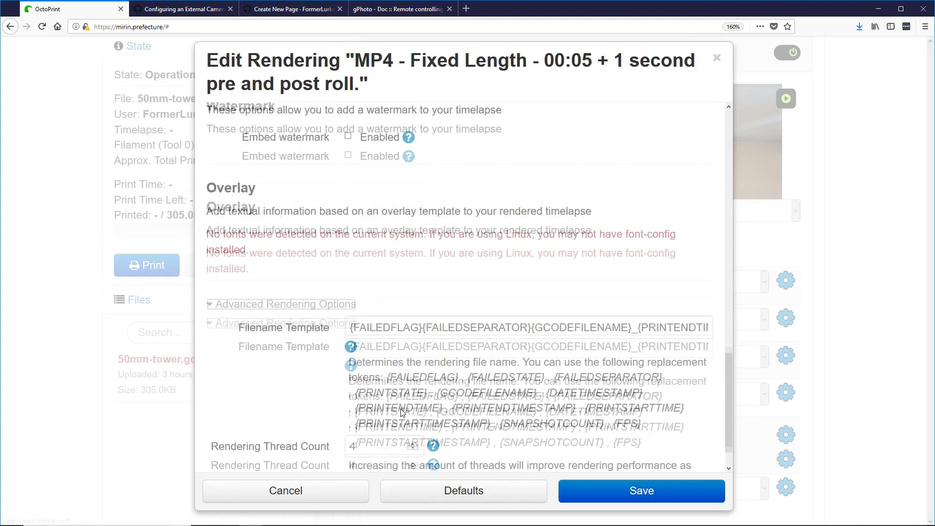
{"action": "double_click", "coordinate": [364, 407]}
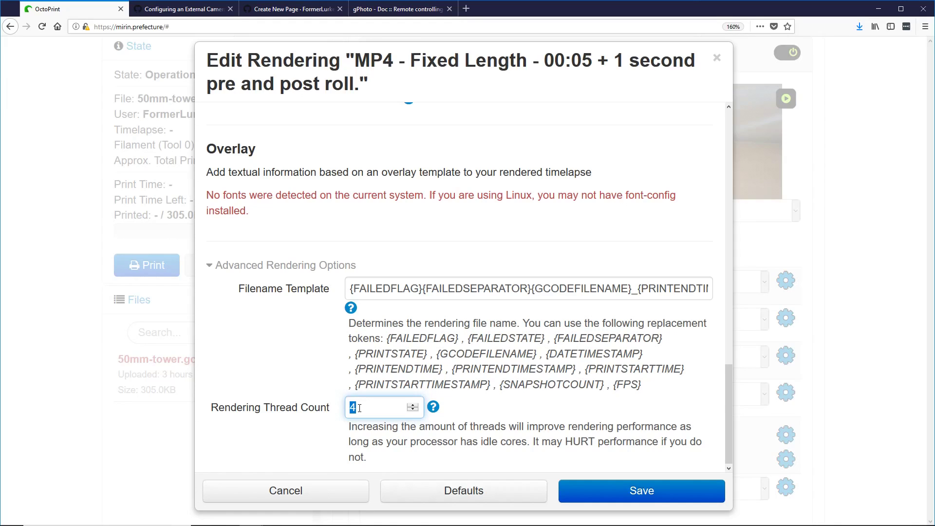
{"action": "left_click", "coordinate": [359, 408]}
{"action": "left_click_drag", "start_coordinate": [359, 408], "coordinate": [347, 409]}
{"action": "type", "text": "2"}
{"action": "left_click_drag", "start_coordinate": [373, 407], "coordinate": [339, 407]}
{"action": "type", "text": "4"}
{"action": "left_click", "coordinate": [583, 487]}
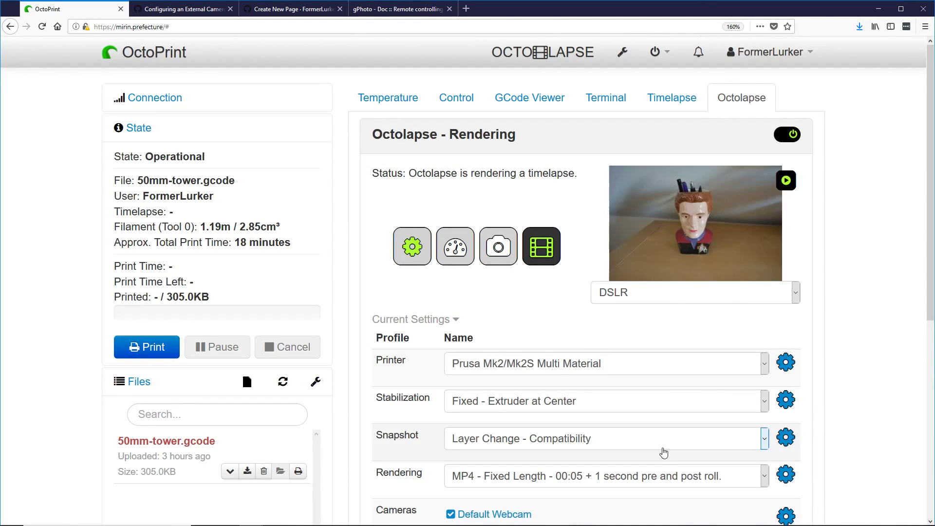
Step: Set the bitrate of the MP4 fixed-length rendering profile to 15M and save the profile
{"action": "scroll", "coordinate": [663, 453], "scroll_direction": "down", "scroll_amount": 2}
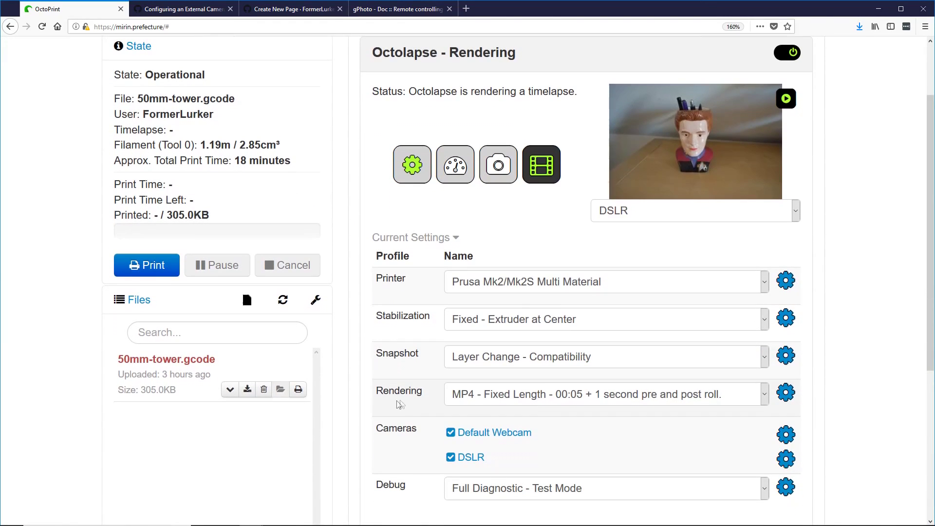
{"action": "left_click", "coordinate": [785, 392]}
{"action": "scroll", "coordinate": [545, 340], "scroll_direction": "down", "scroll_amount": 5}
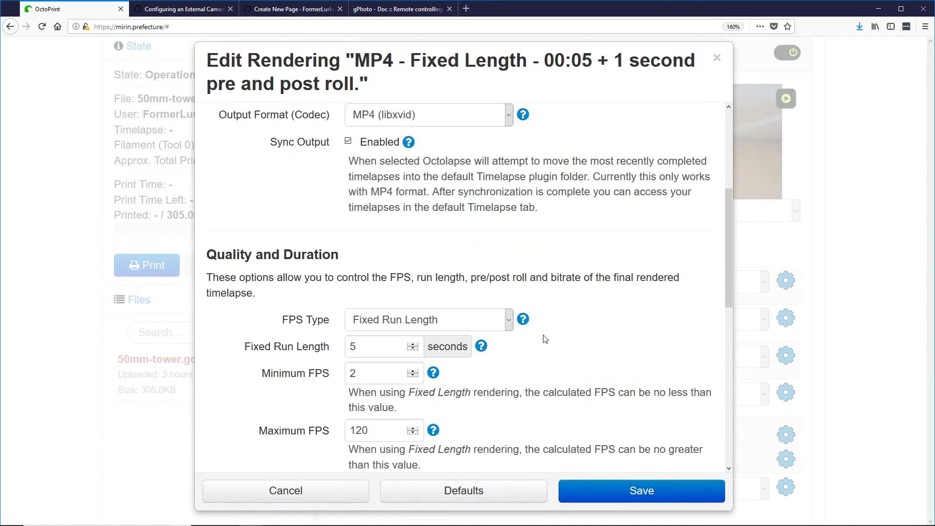
{"action": "scroll", "coordinate": [545, 339], "scroll_direction": "down", "scroll_amount": 3}
{"action": "scroll", "coordinate": [521, 336], "scroll_direction": "down", "scroll_amount": 3}
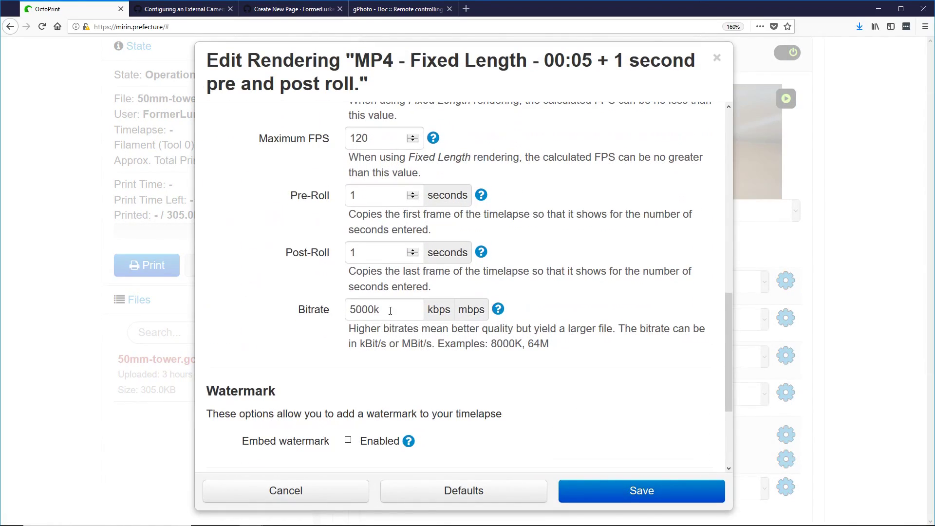
{"action": "double_click", "coordinate": [390, 311]}
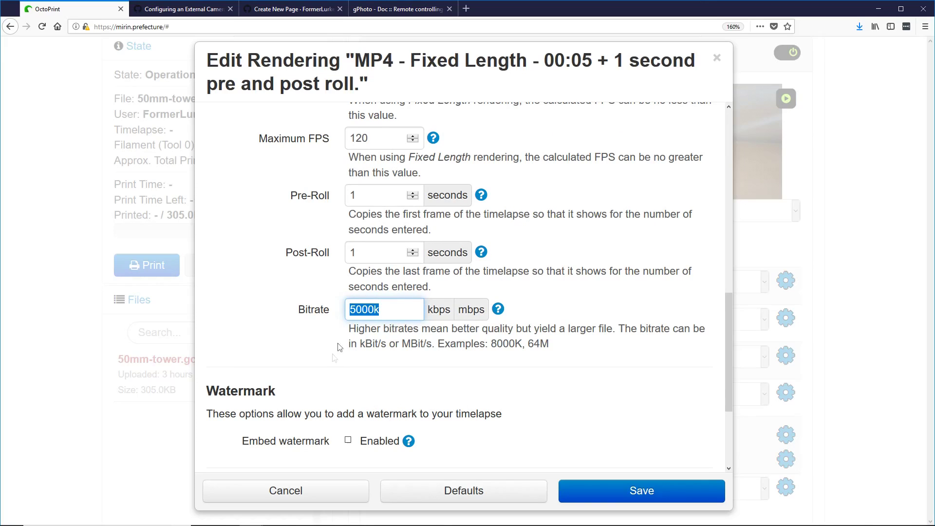
{"action": "left_click", "coordinate": [387, 312]}
{"action": "double_click", "coordinate": [388, 312]}
{"action": "type", "text": "15M"}
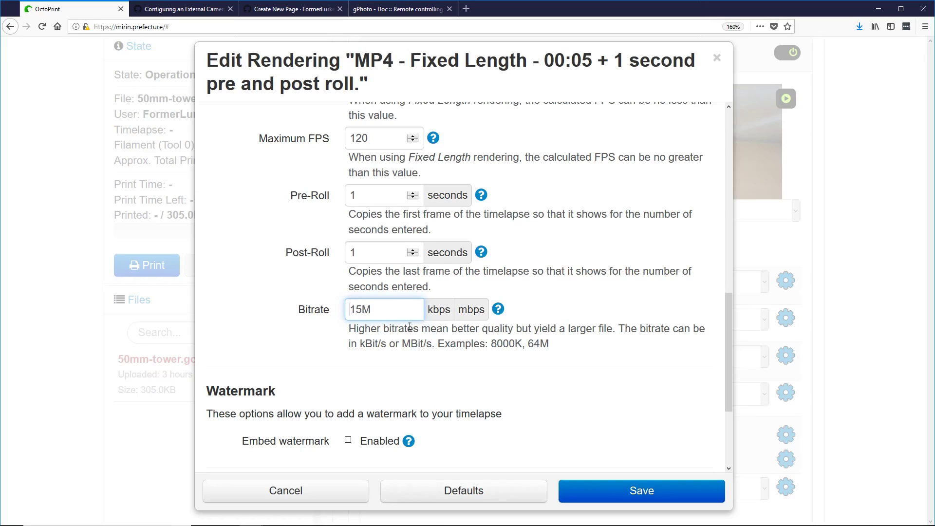
{"action": "left_click", "coordinate": [700, 489]}
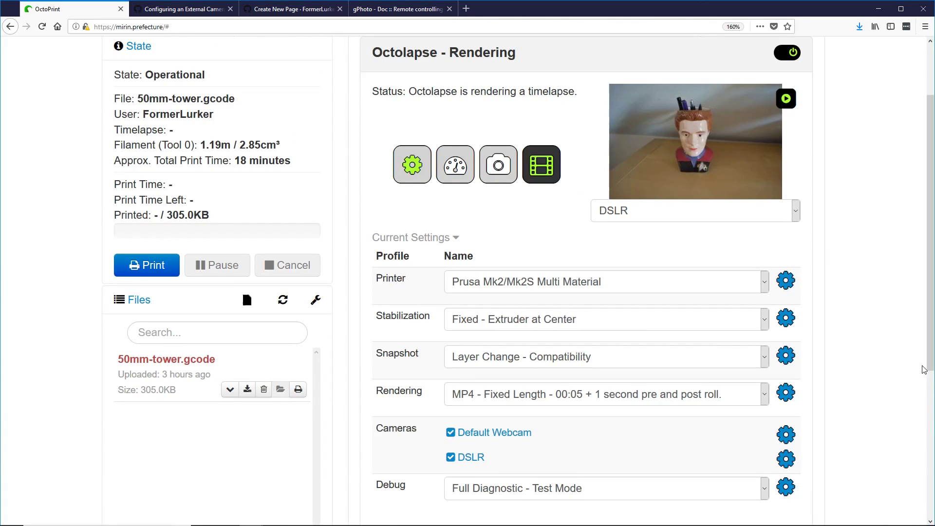
Step: Look through OctoPrint's timelapse configuration and finished timelapses, then return to Octolapse and highlight its Rendering profile label
{"action": "scroll", "coordinate": [851, 295], "scroll_direction": "down", "scroll_amount": 1}
{"action": "scroll", "coordinate": [851, 295], "scroll_direction": "down", "scroll_amount": 1}
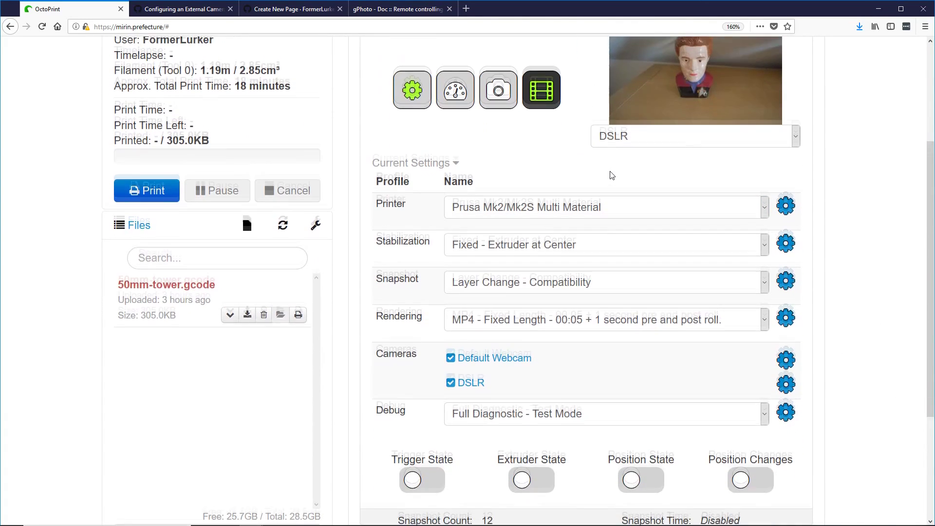
{"action": "scroll", "coordinate": [535, 155], "scroll_direction": "up", "scroll_amount": 4}
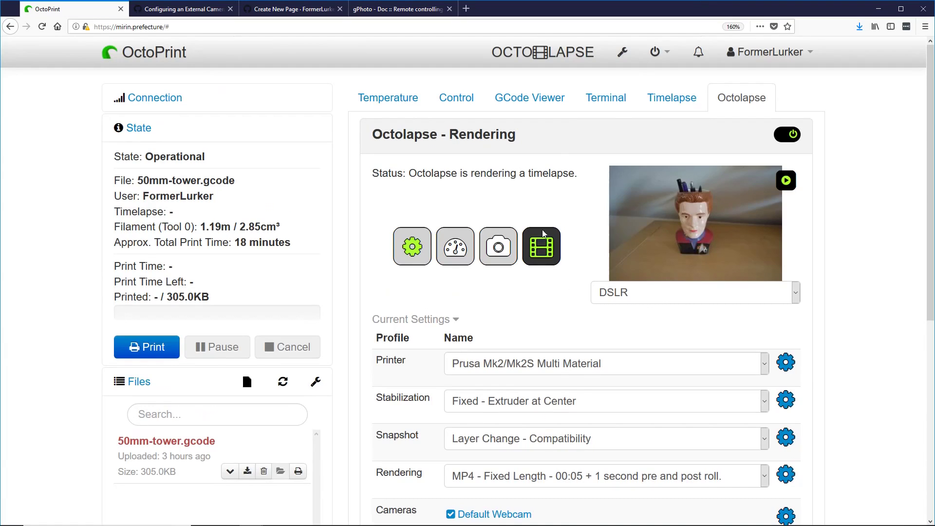
{"action": "left_click", "coordinate": [678, 99]}
{"action": "scroll", "coordinate": [481, 379], "scroll_direction": "down", "scroll_amount": 4}
{"action": "scroll", "coordinate": [609, 234], "scroll_direction": "up", "scroll_amount": 5}
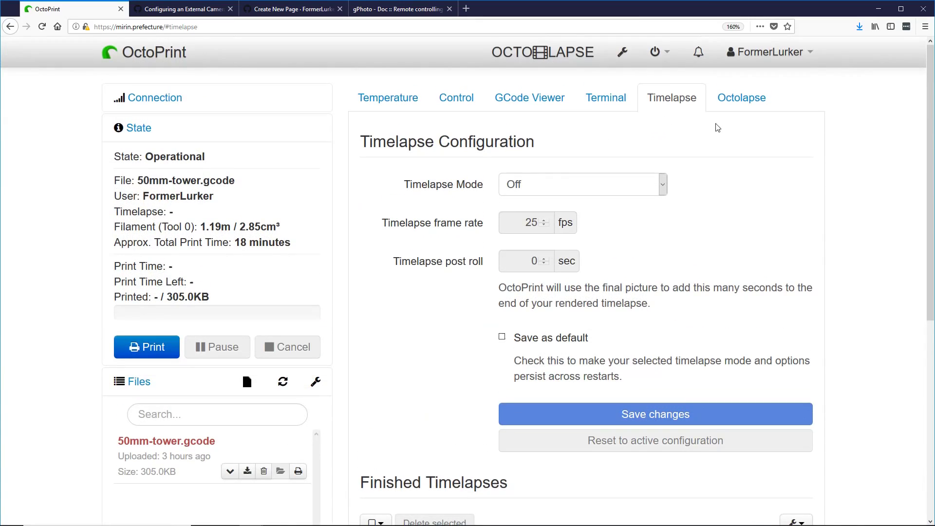
{"action": "left_click", "coordinate": [729, 90]}
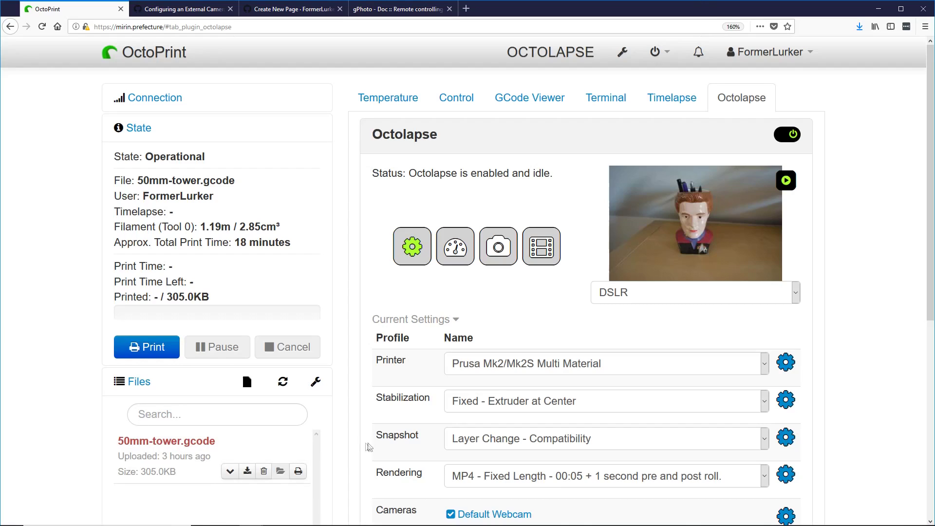
{"action": "left_click_drag", "start_coordinate": [376, 472], "coordinate": [434, 476]}
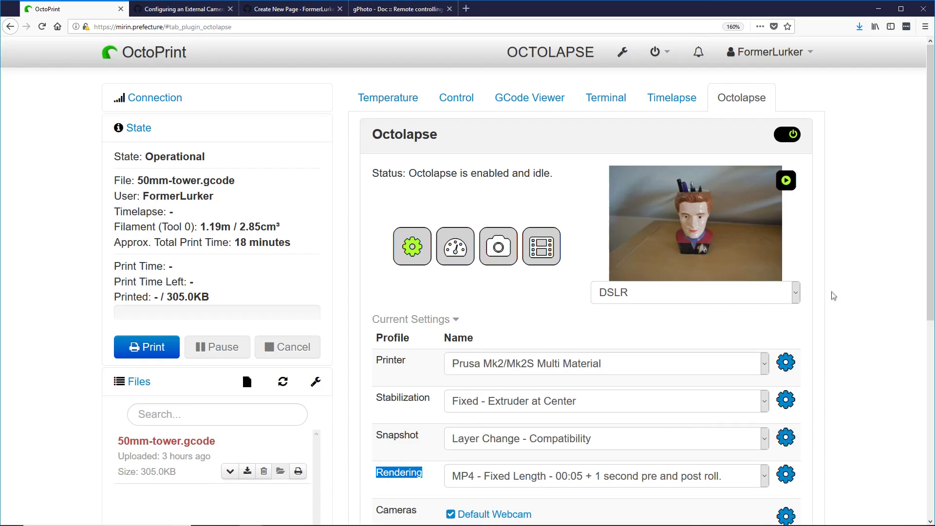